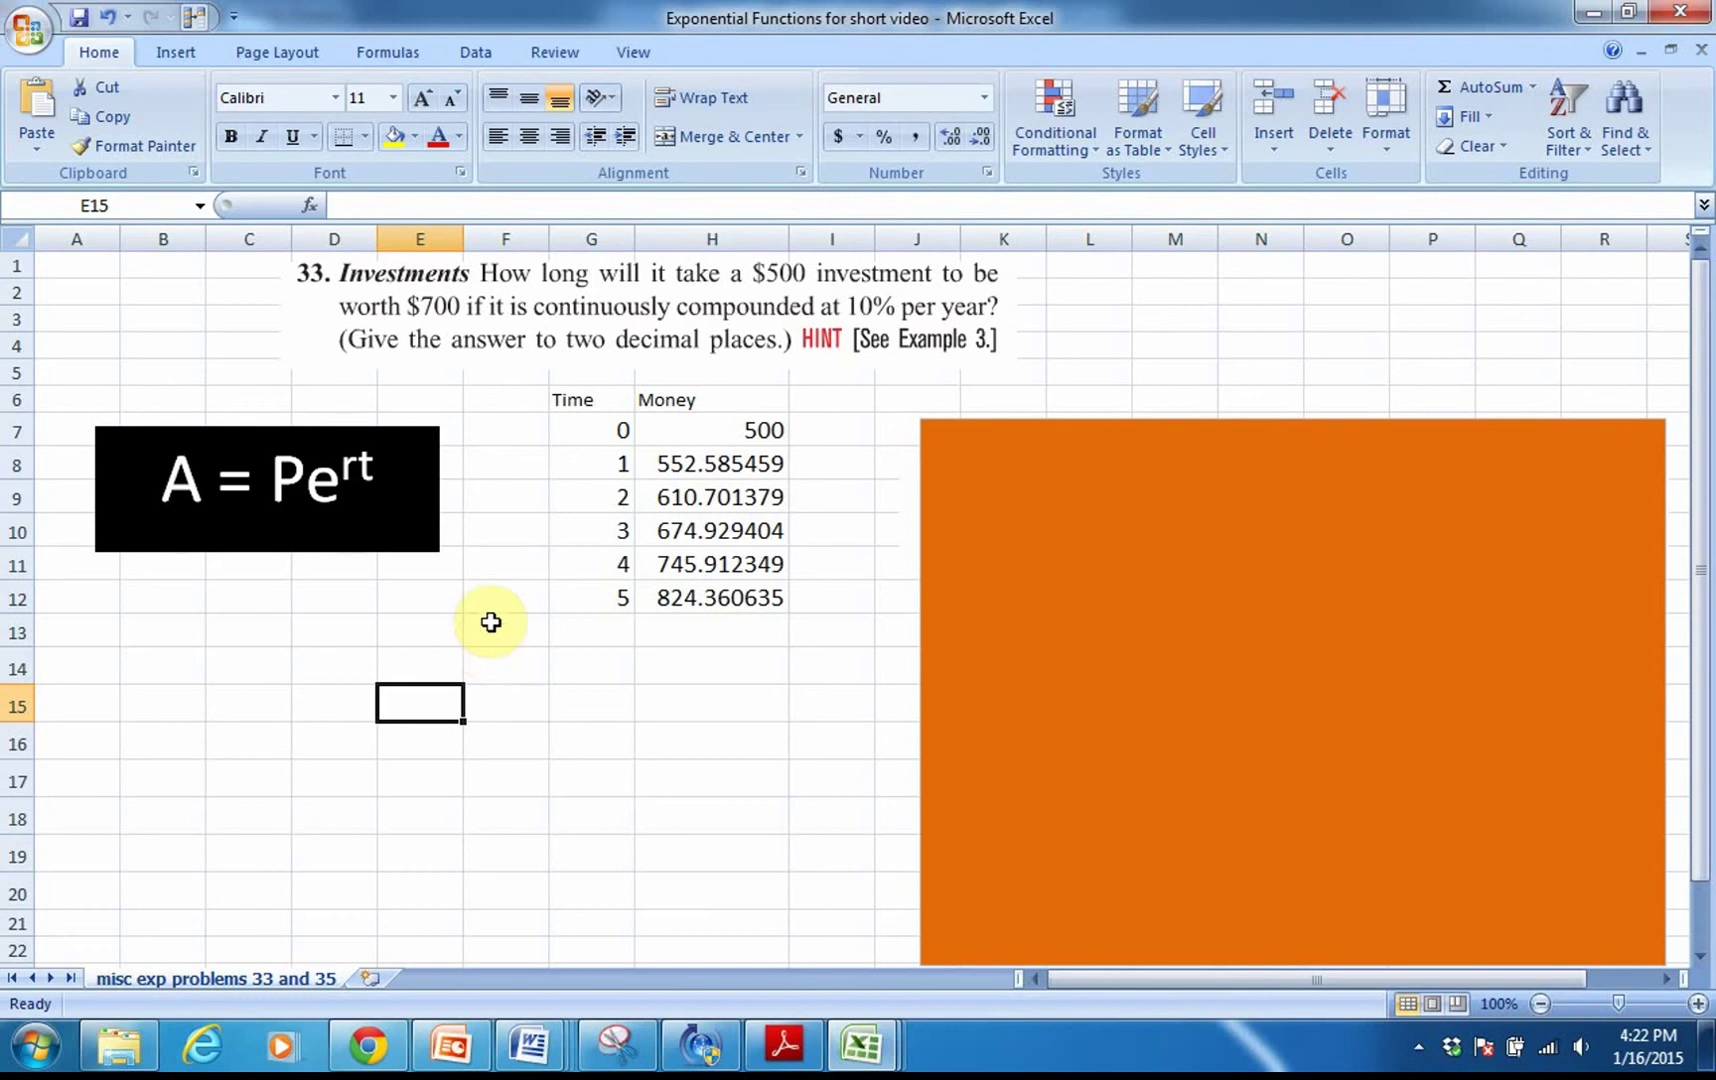
Review the Time/Money table from time 0 to 5 and the formula behind the first Money value
click(573, 400)
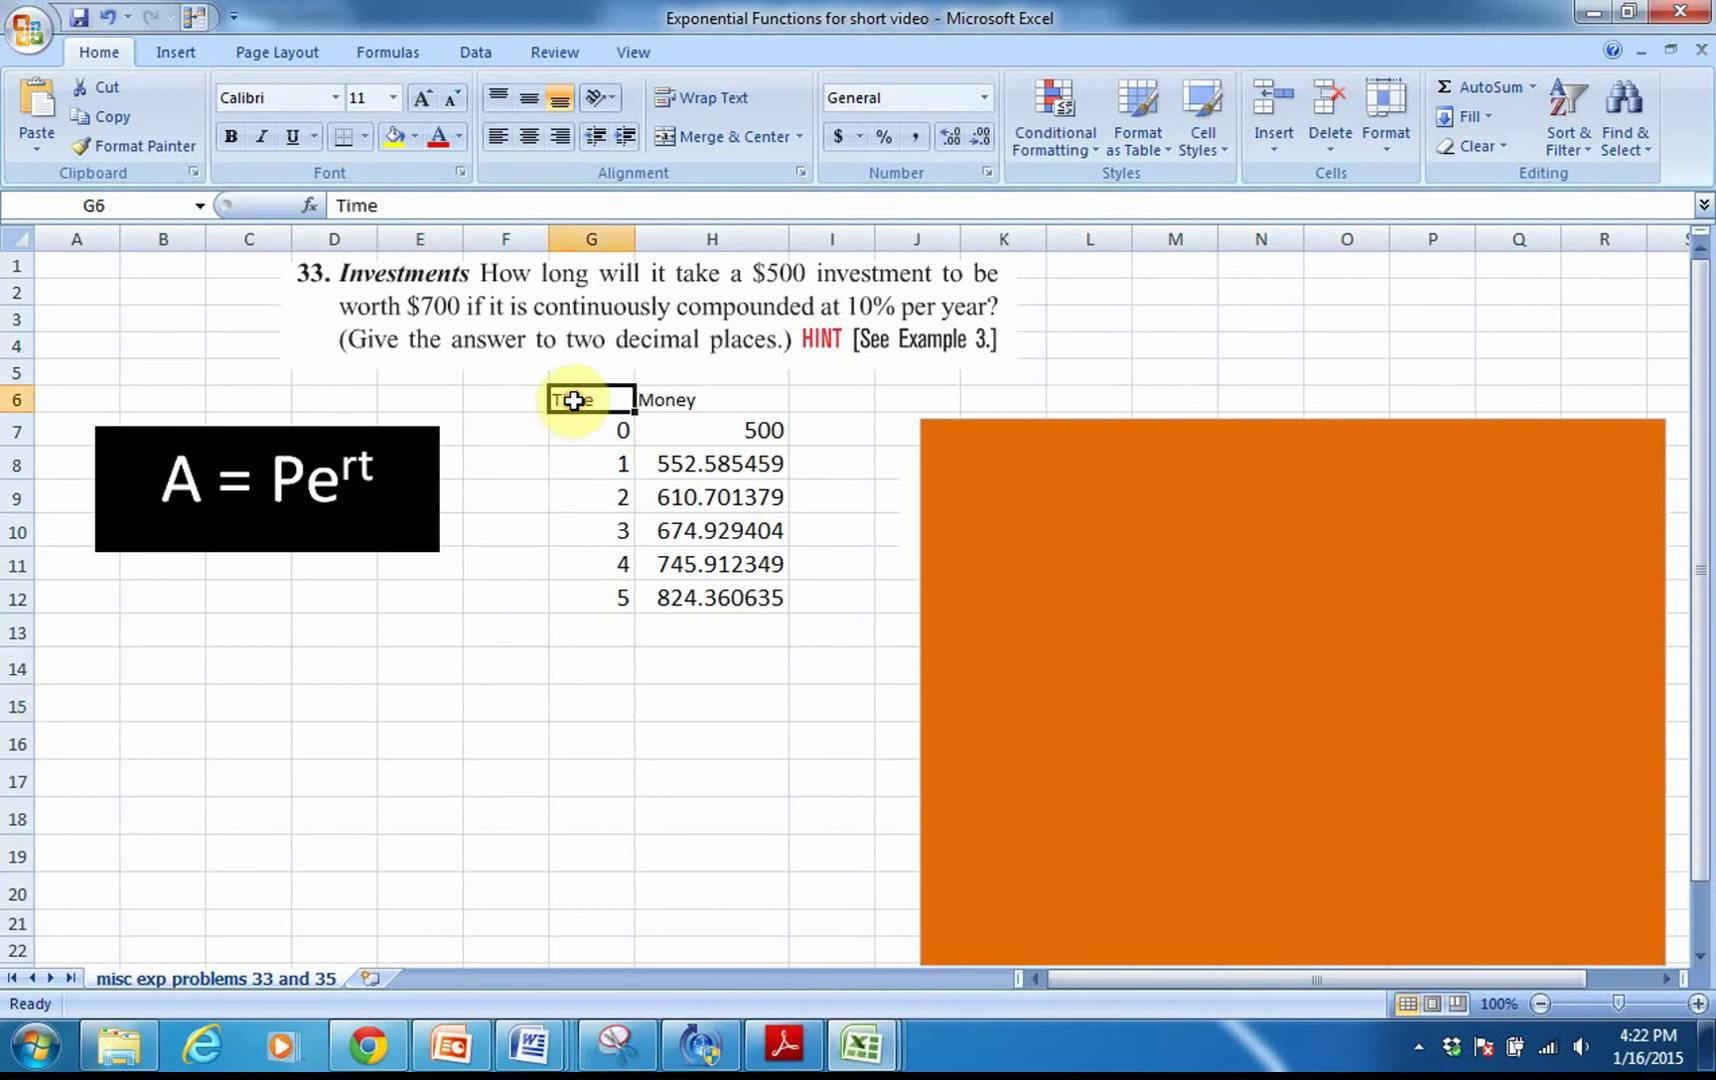
click(674, 399)
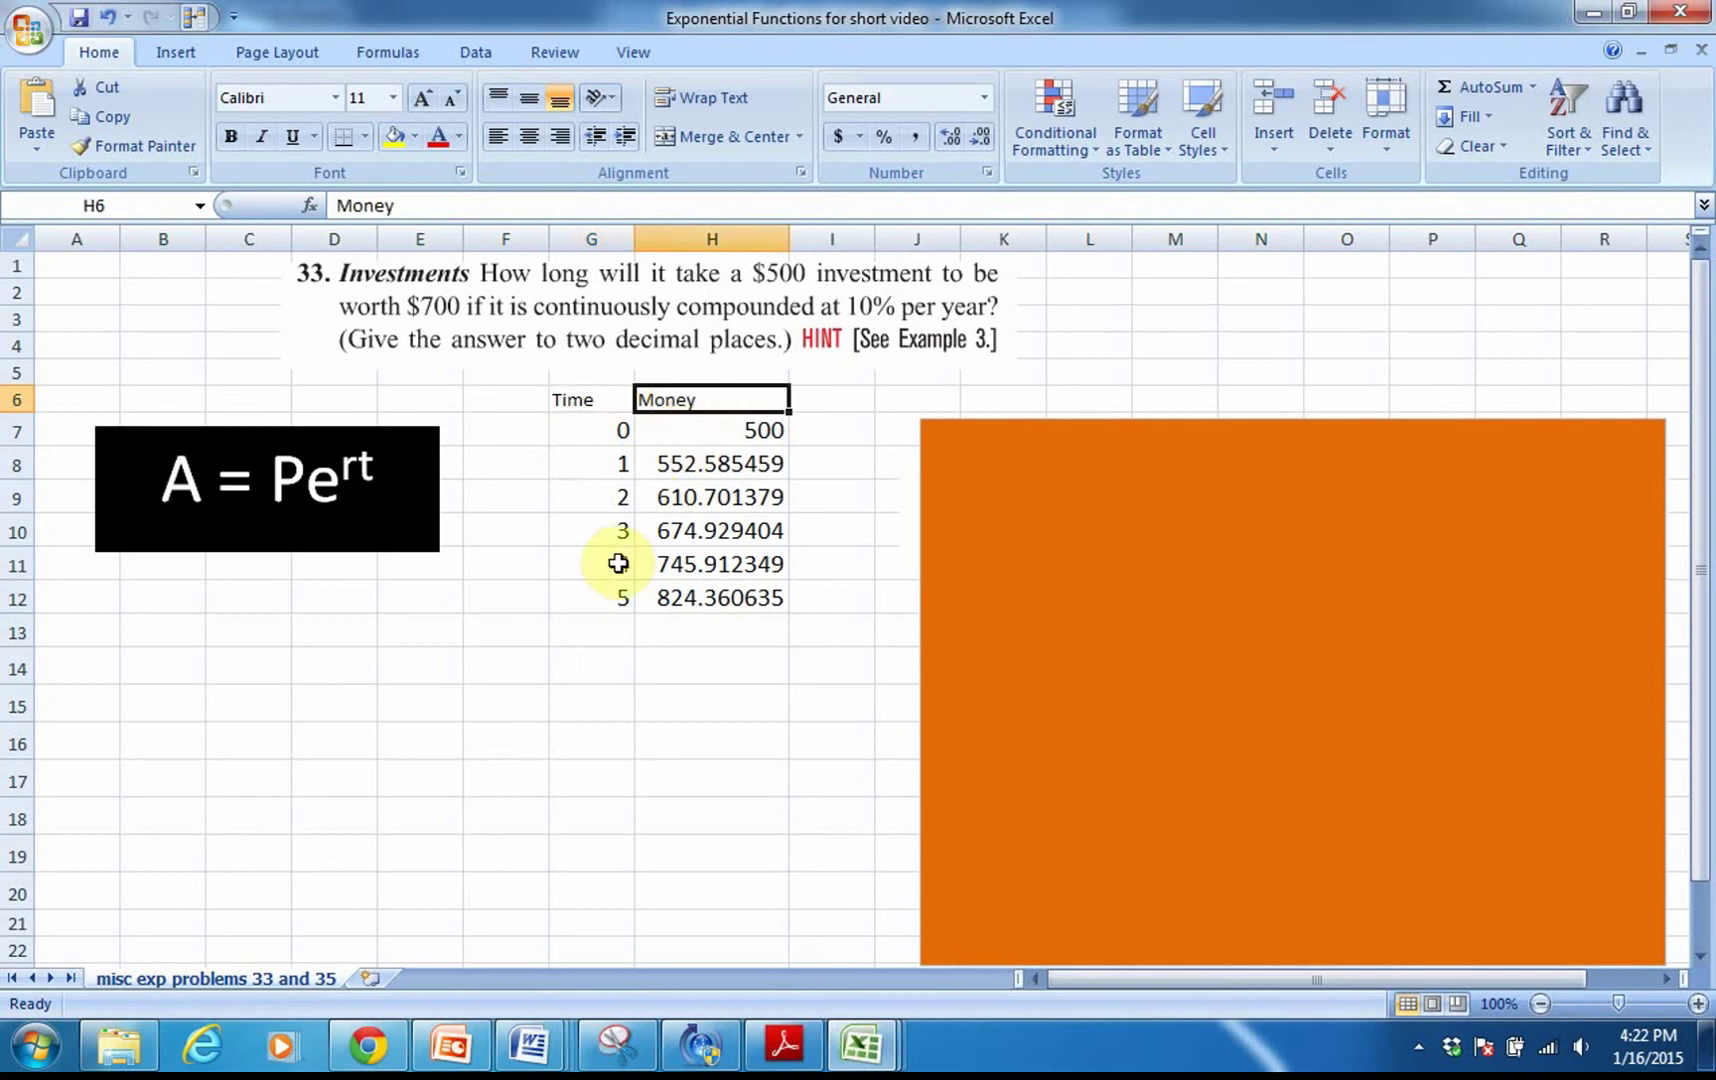
click(595, 432)
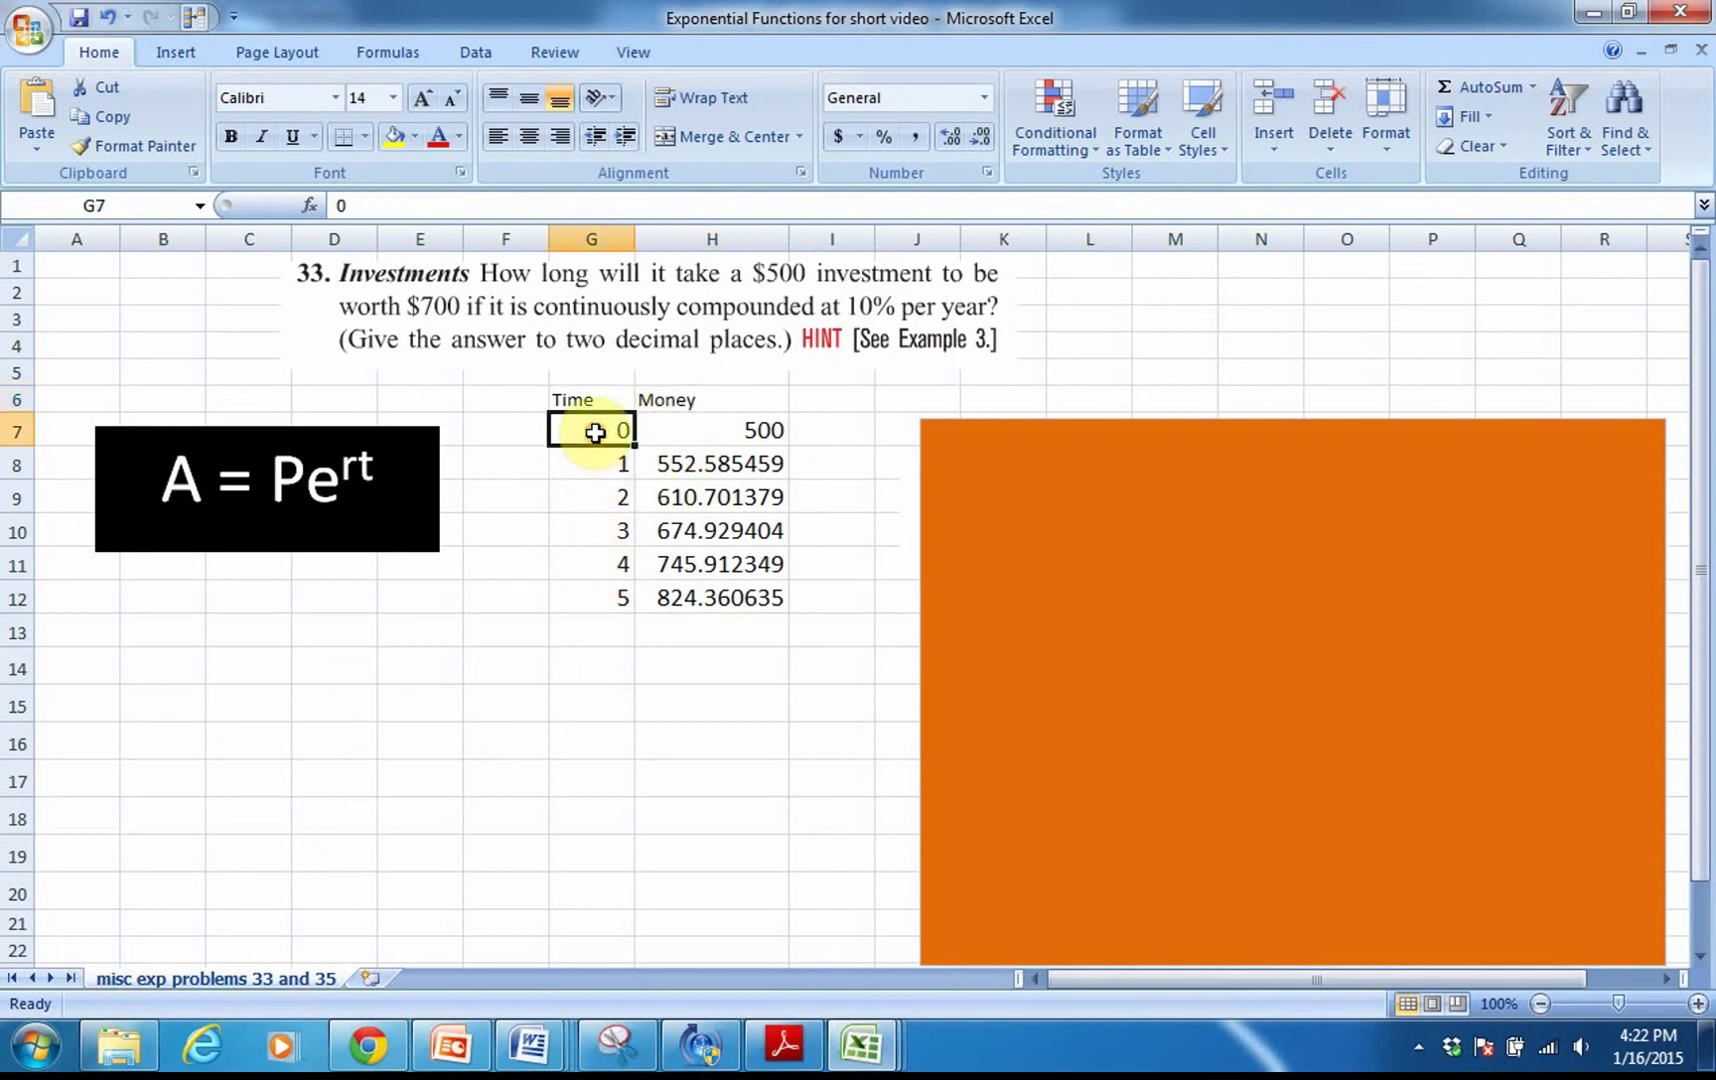
click(594, 463)
click(594, 505)
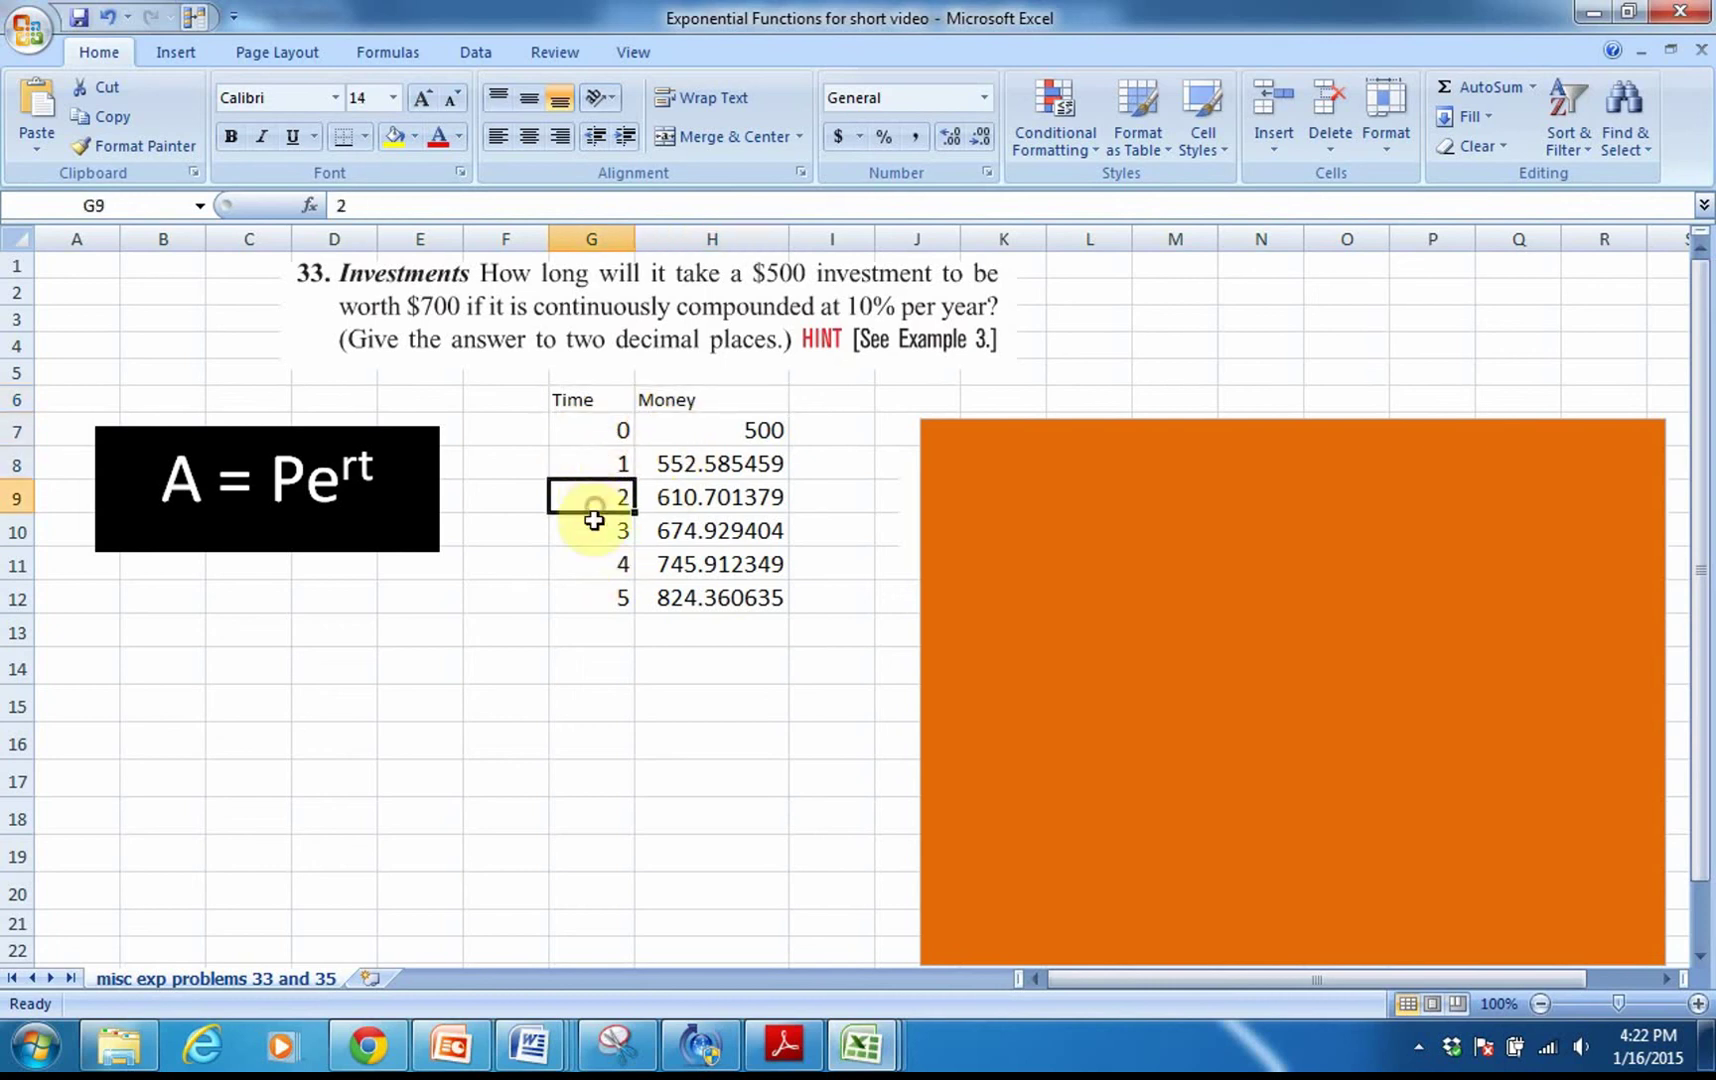
click(594, 528)
click(595, 563)
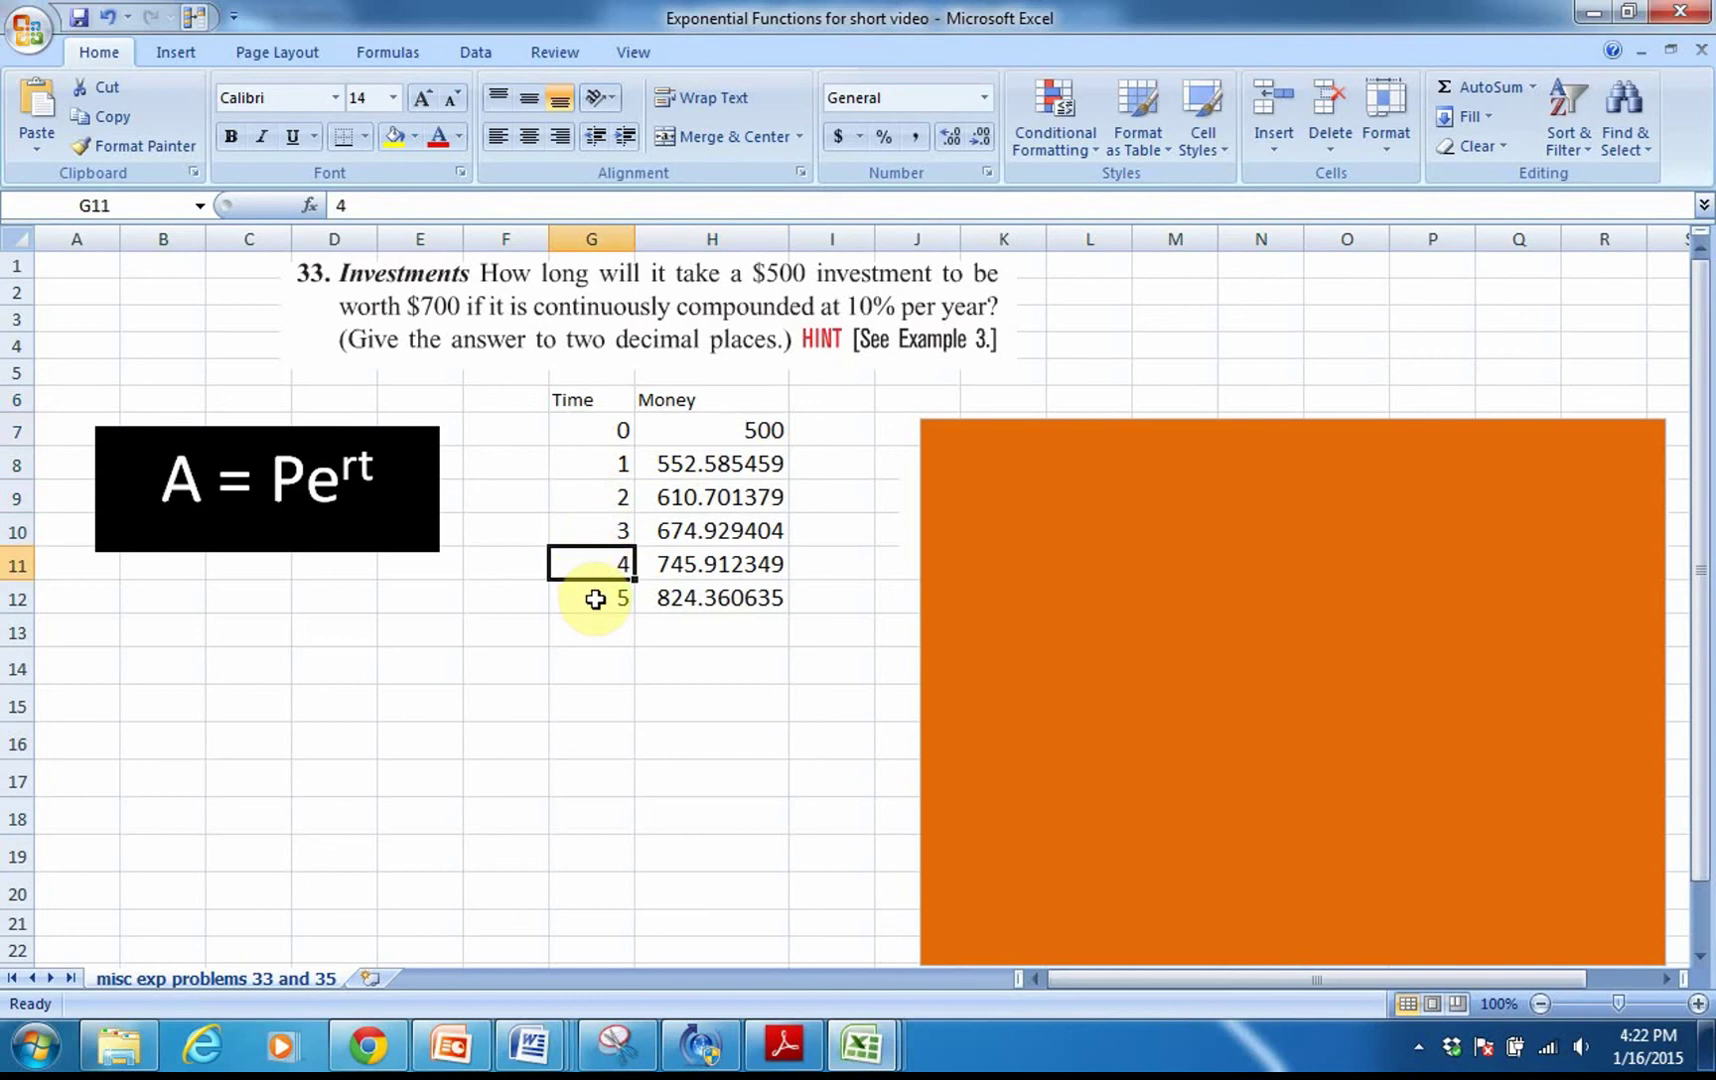
click(595, 599)
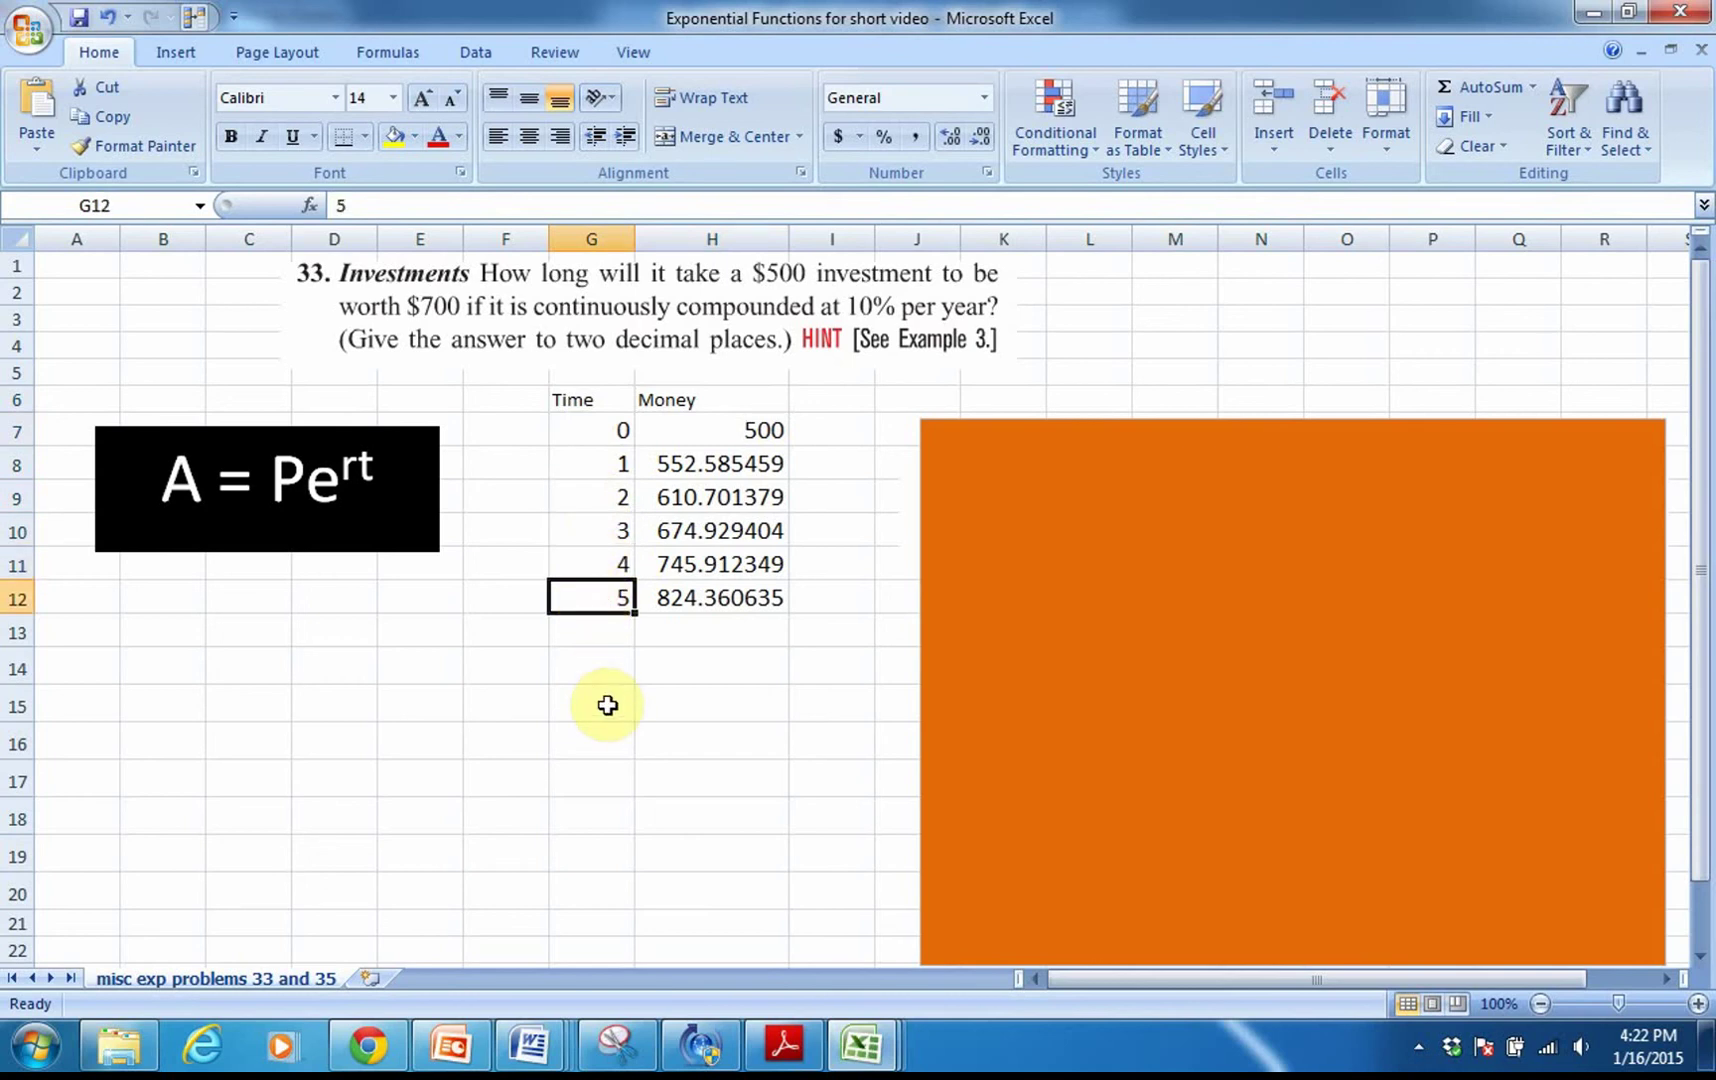
double_click(670, 429)
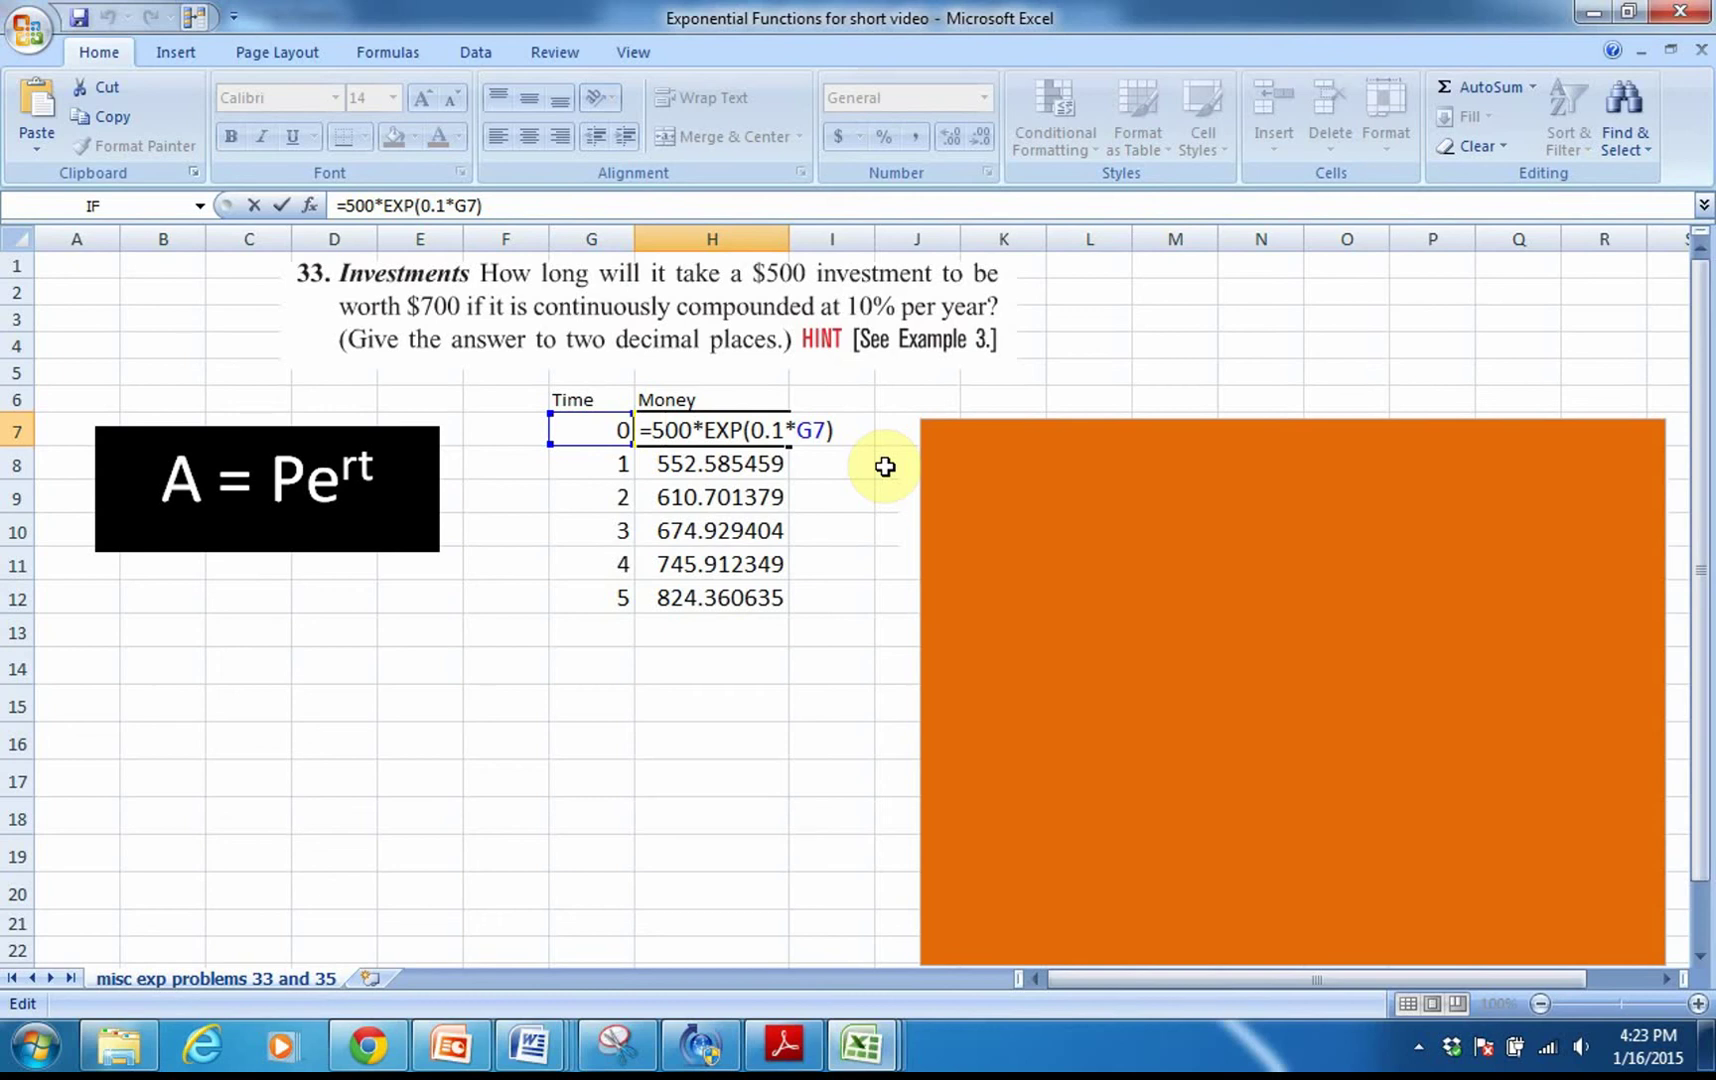
key(Return)
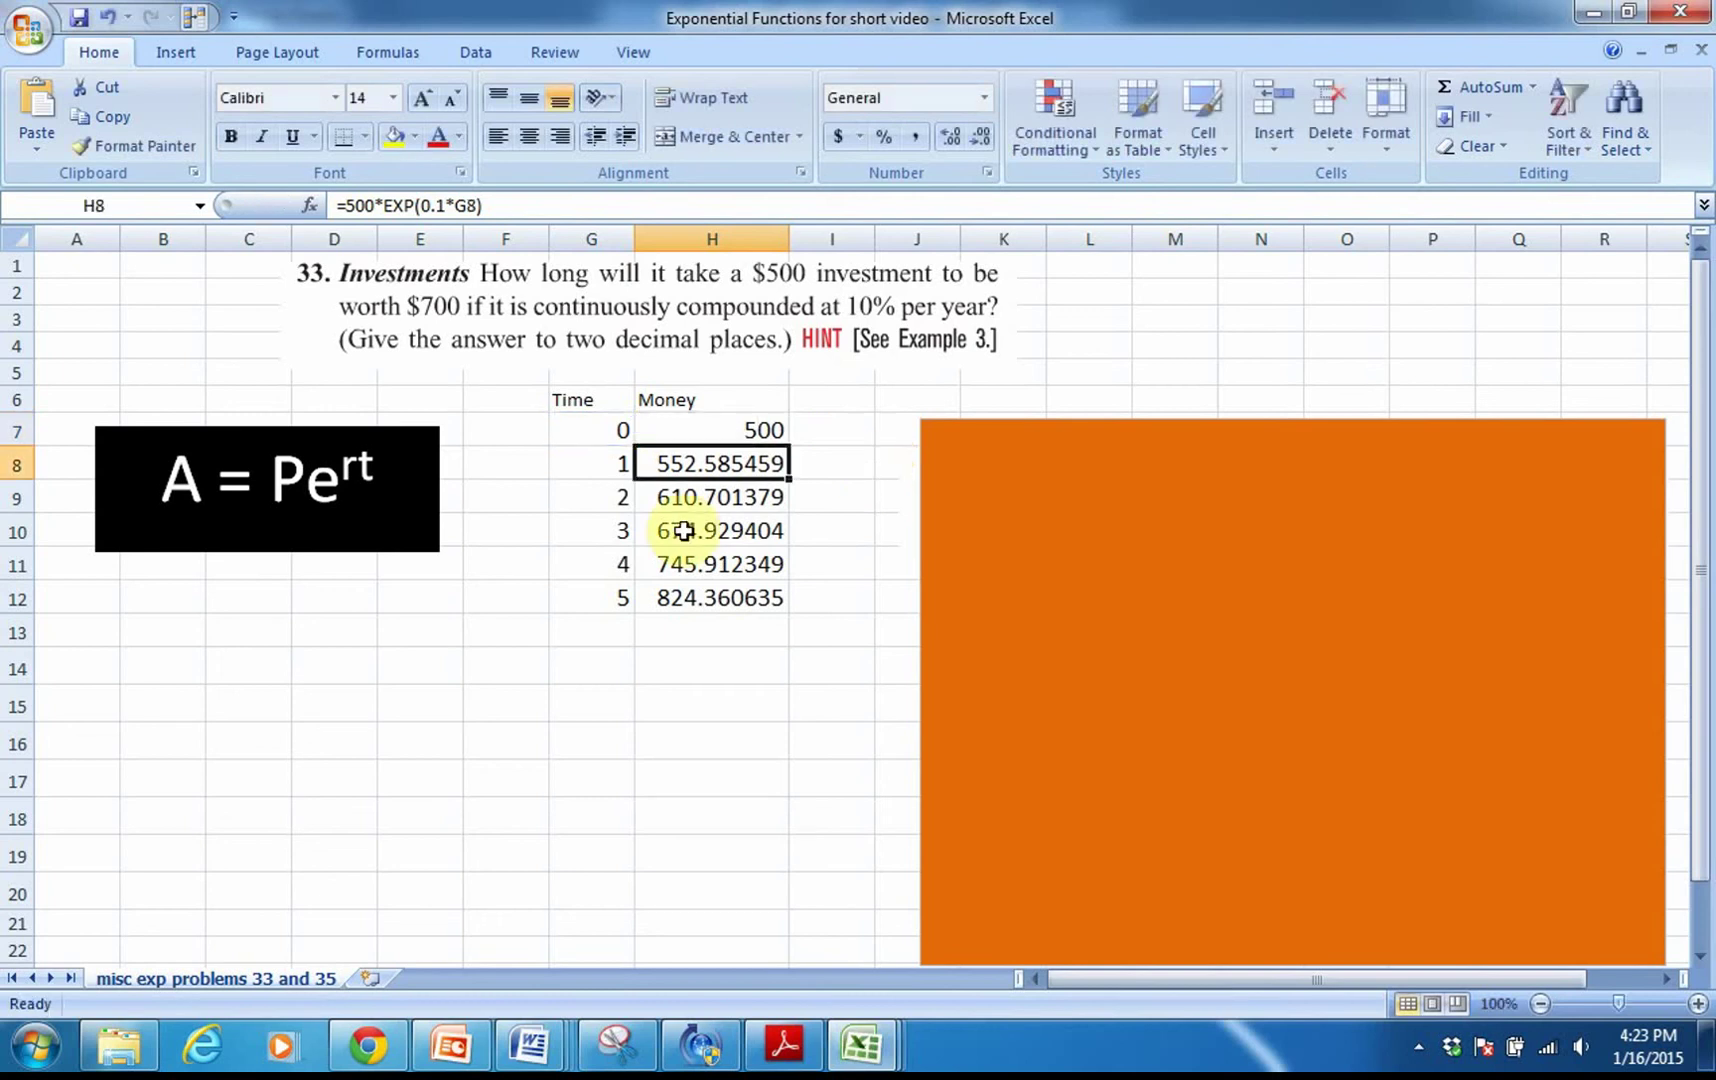
Enter =500*EXP(.1*3) in C15, returning 674.9294
double_click(224, 701)
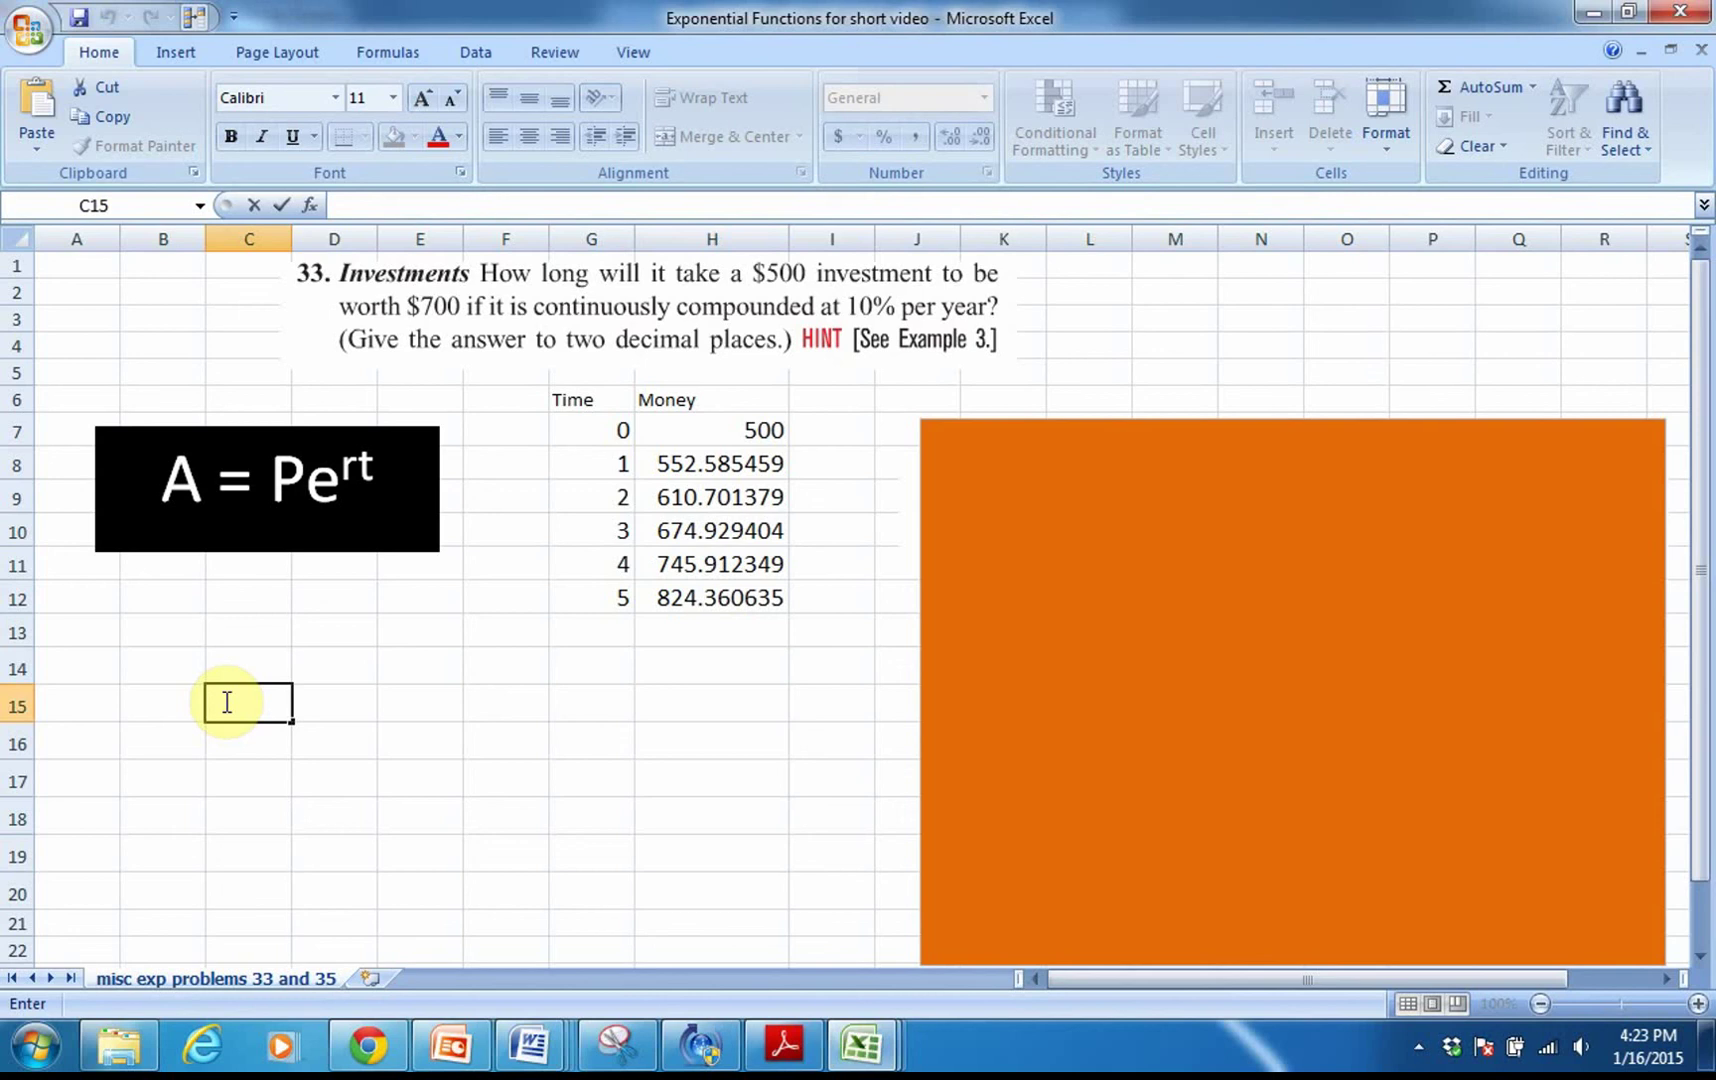
text(=)
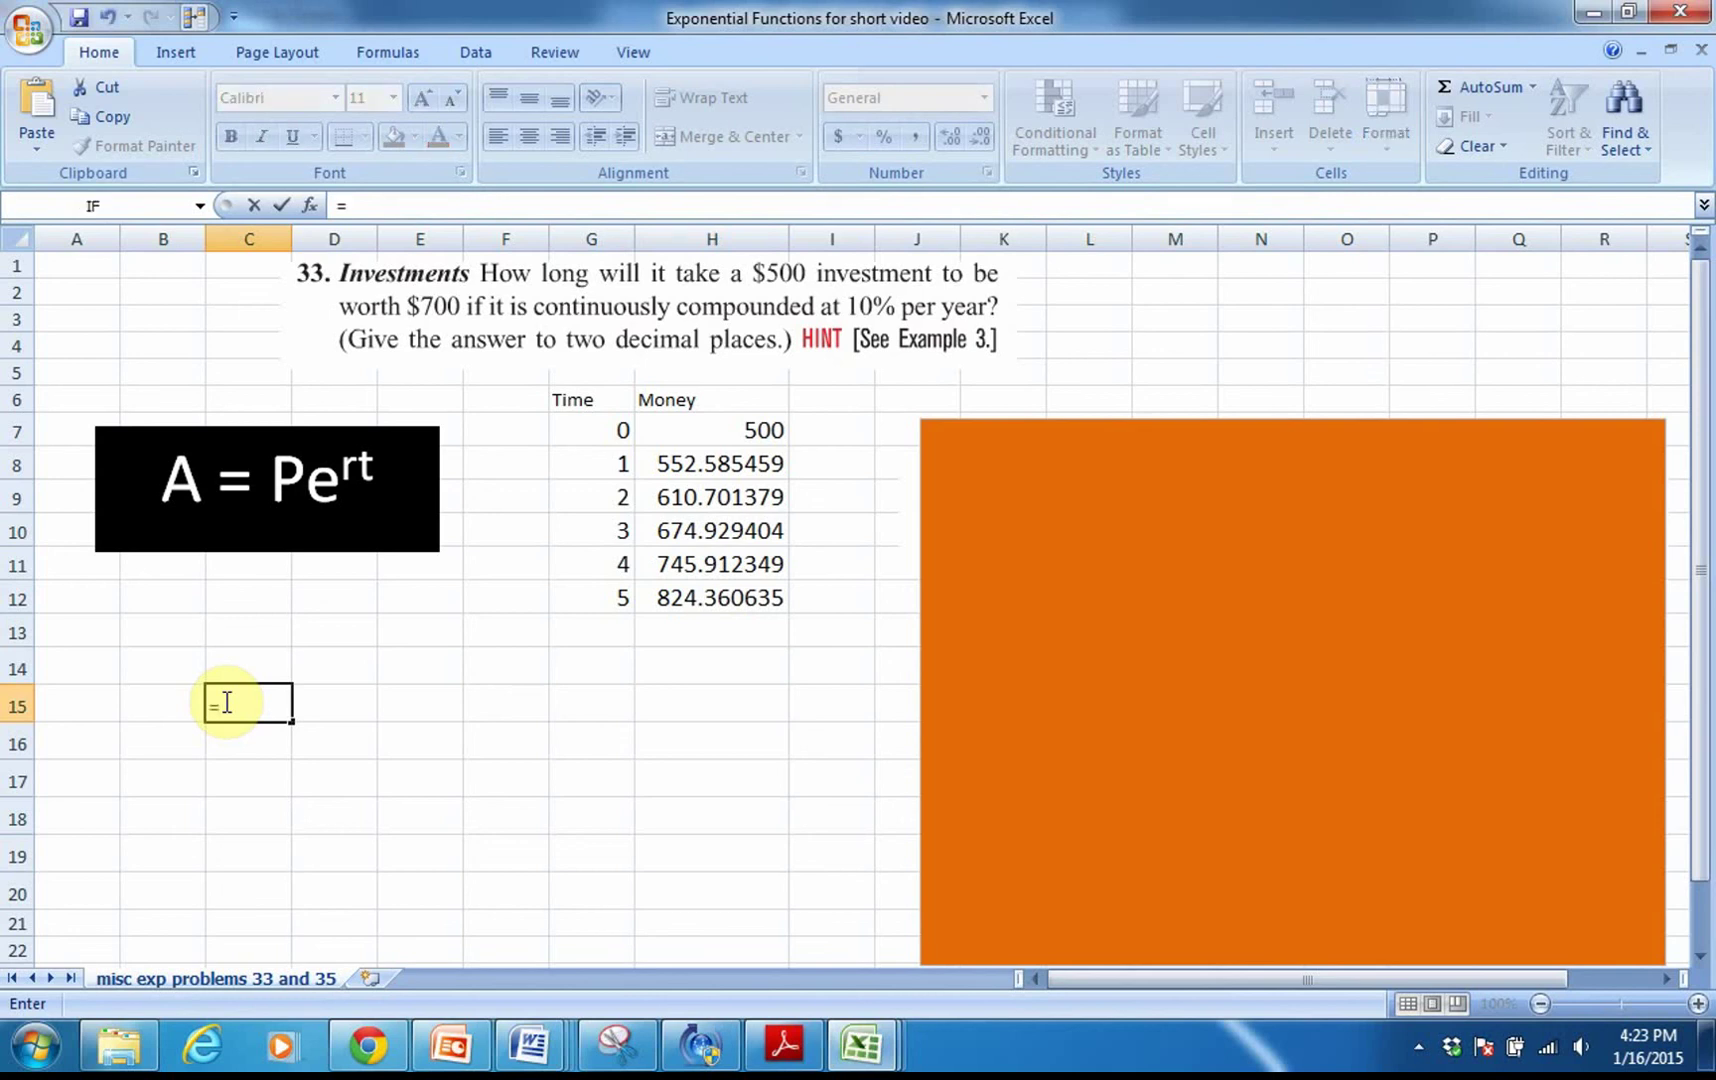
text(500*exp)
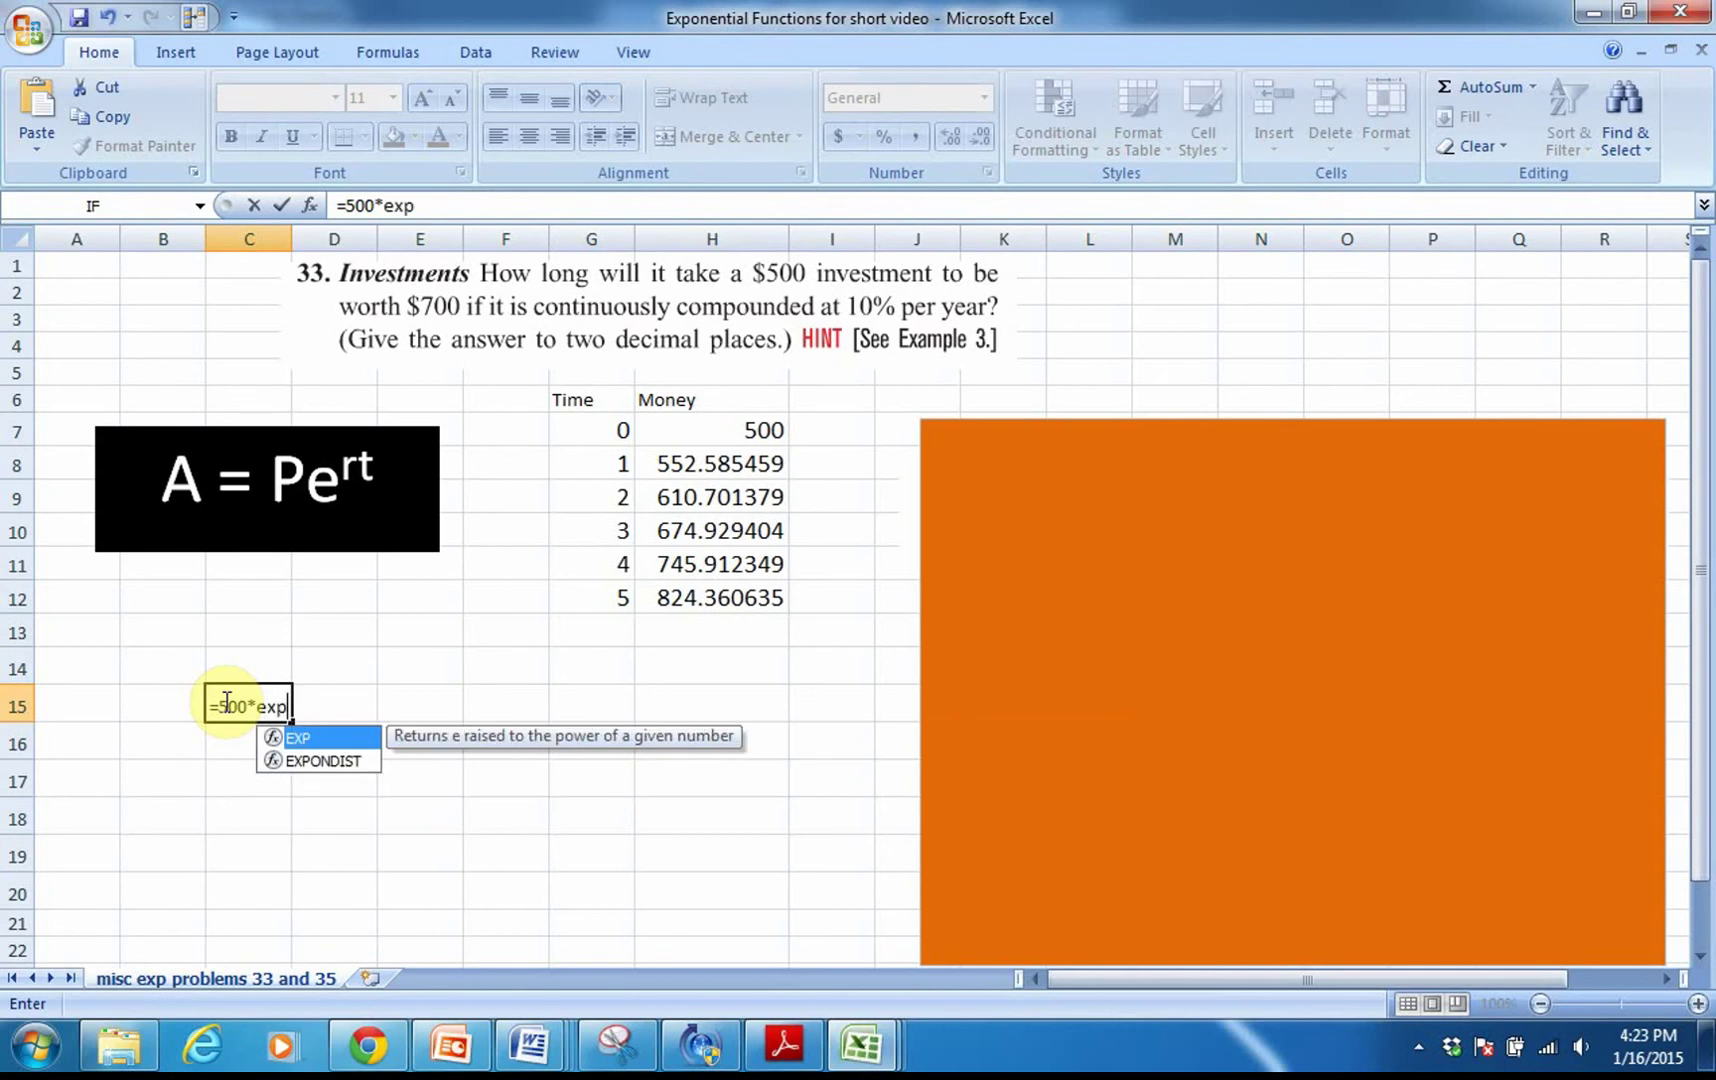
double_click(304, 742)
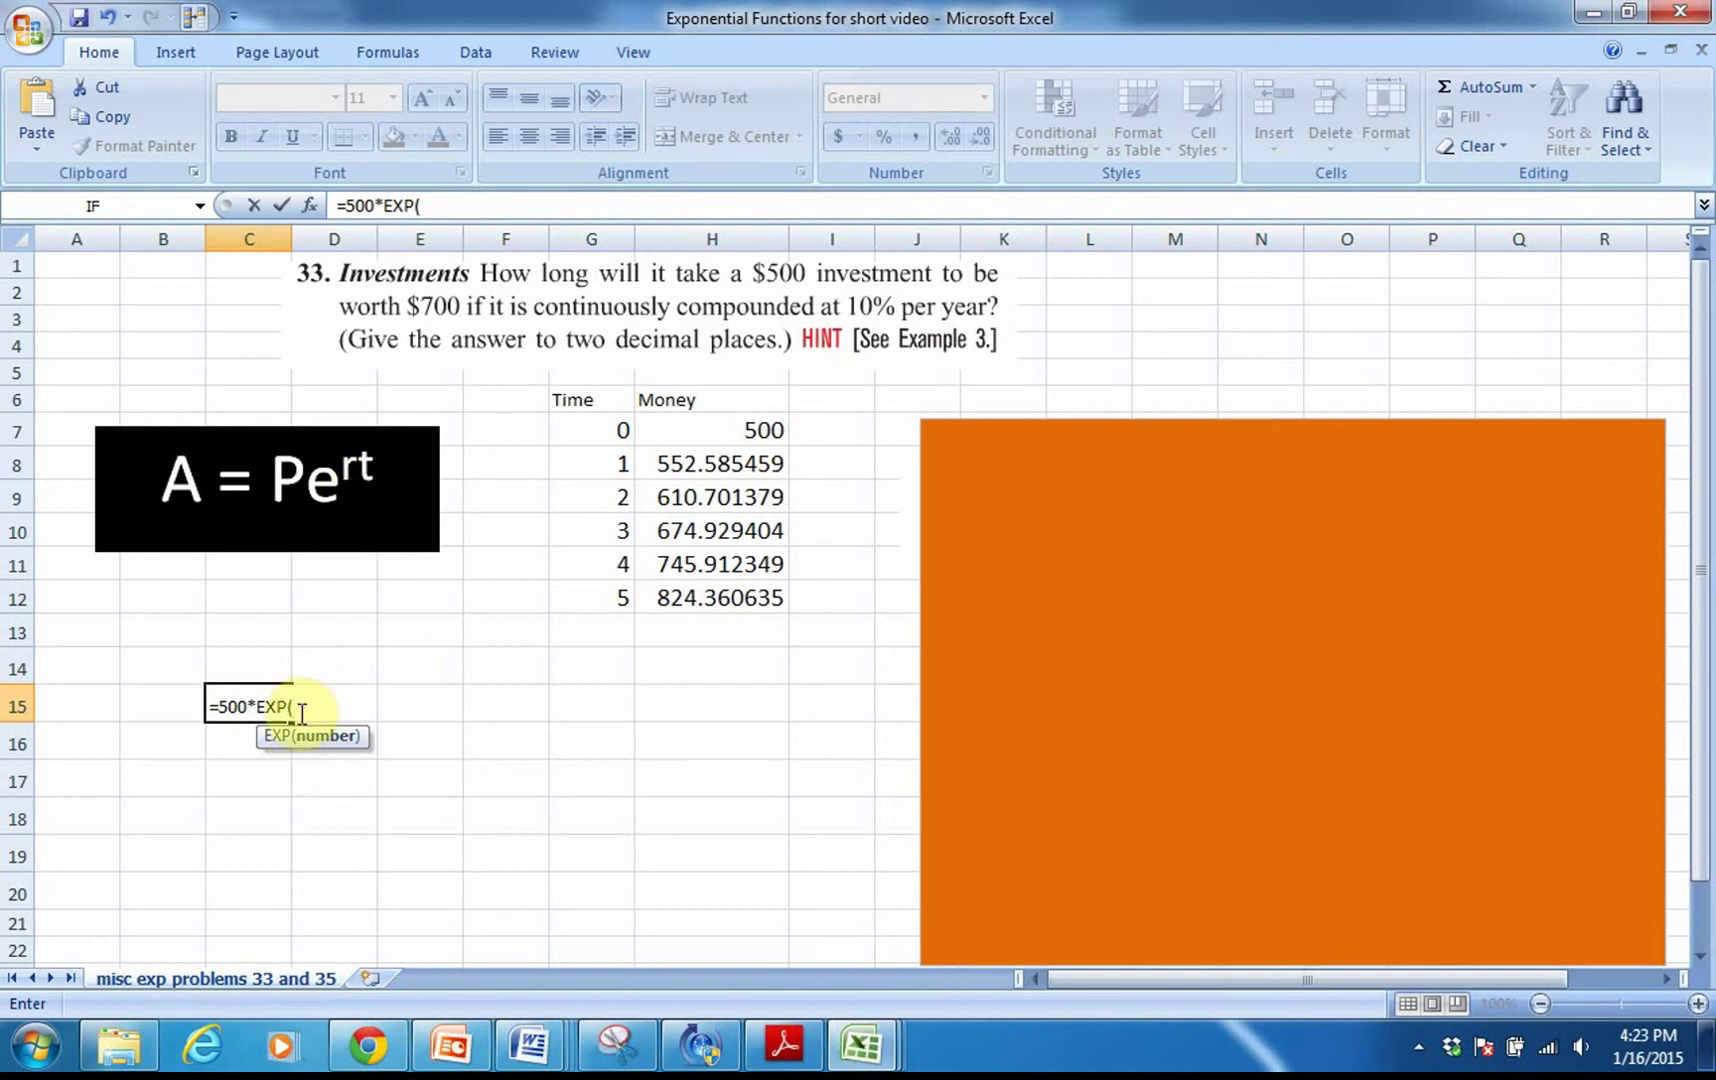
text(.1)
text(*)
text(3))
key(Return)
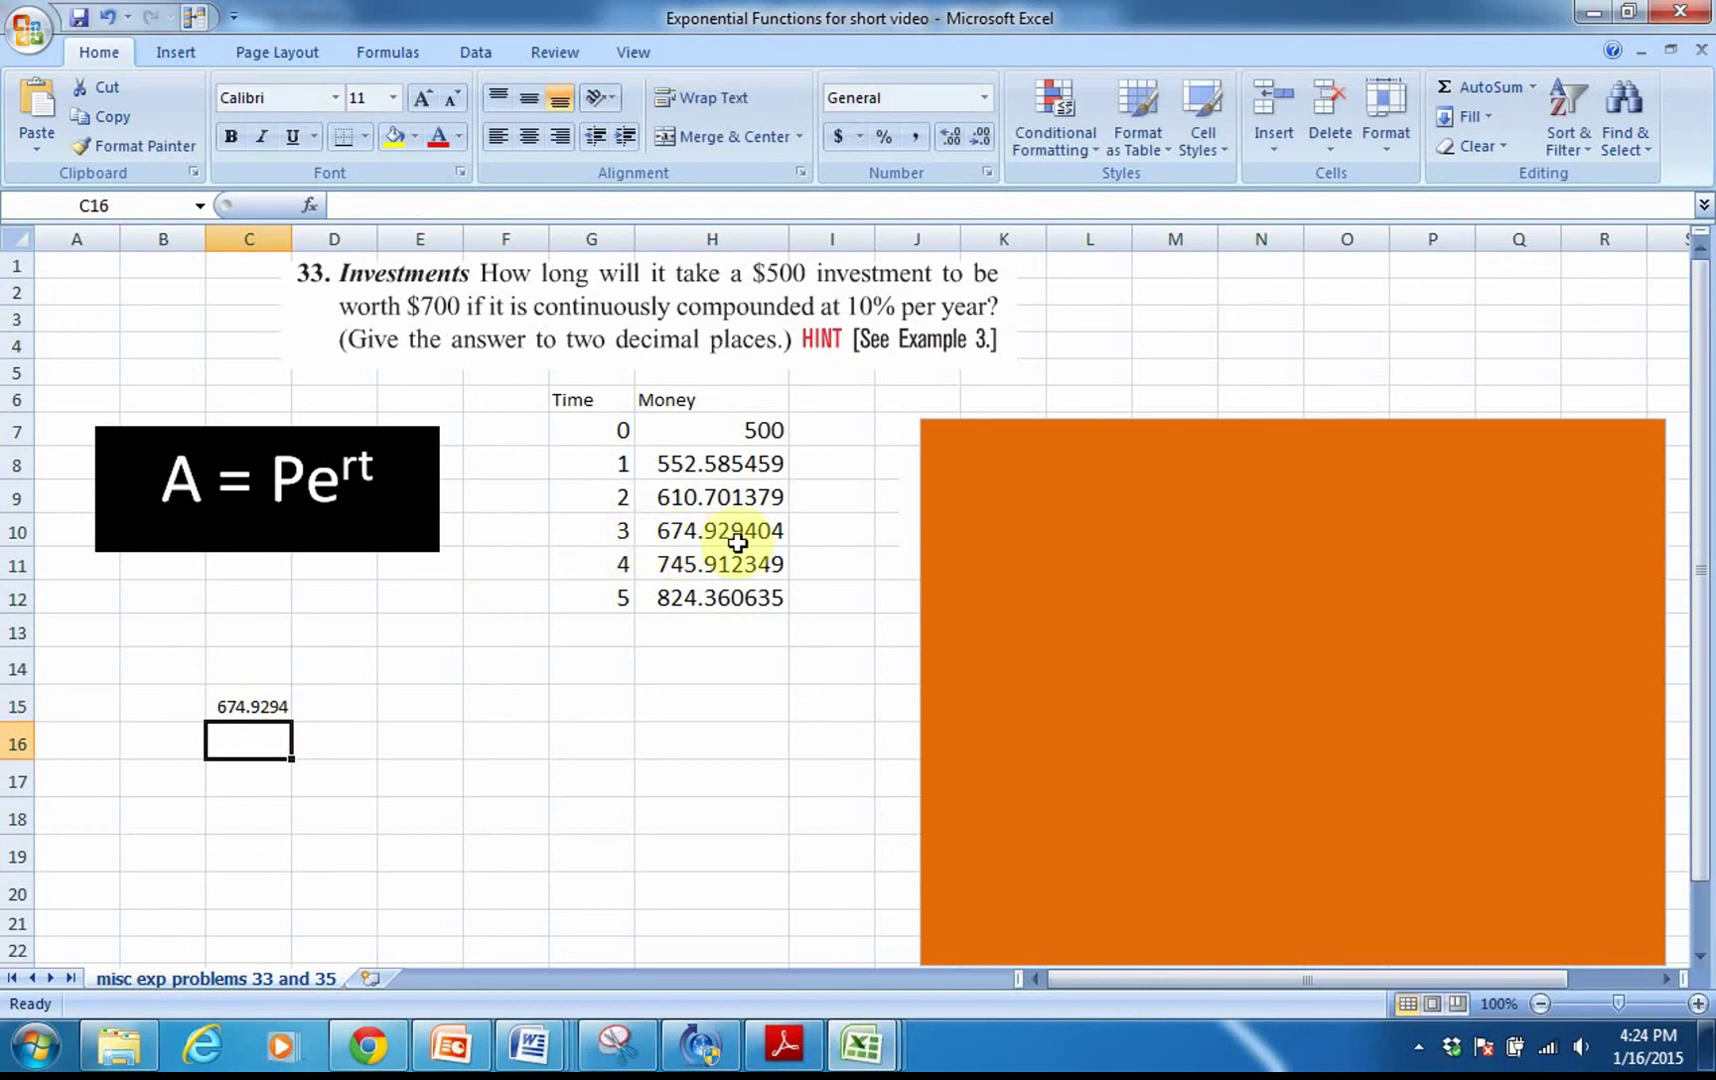
Replace the hard-coded 3 in C15's formula with a B15 reference, so C15 shows 500
double_click(276, 705)
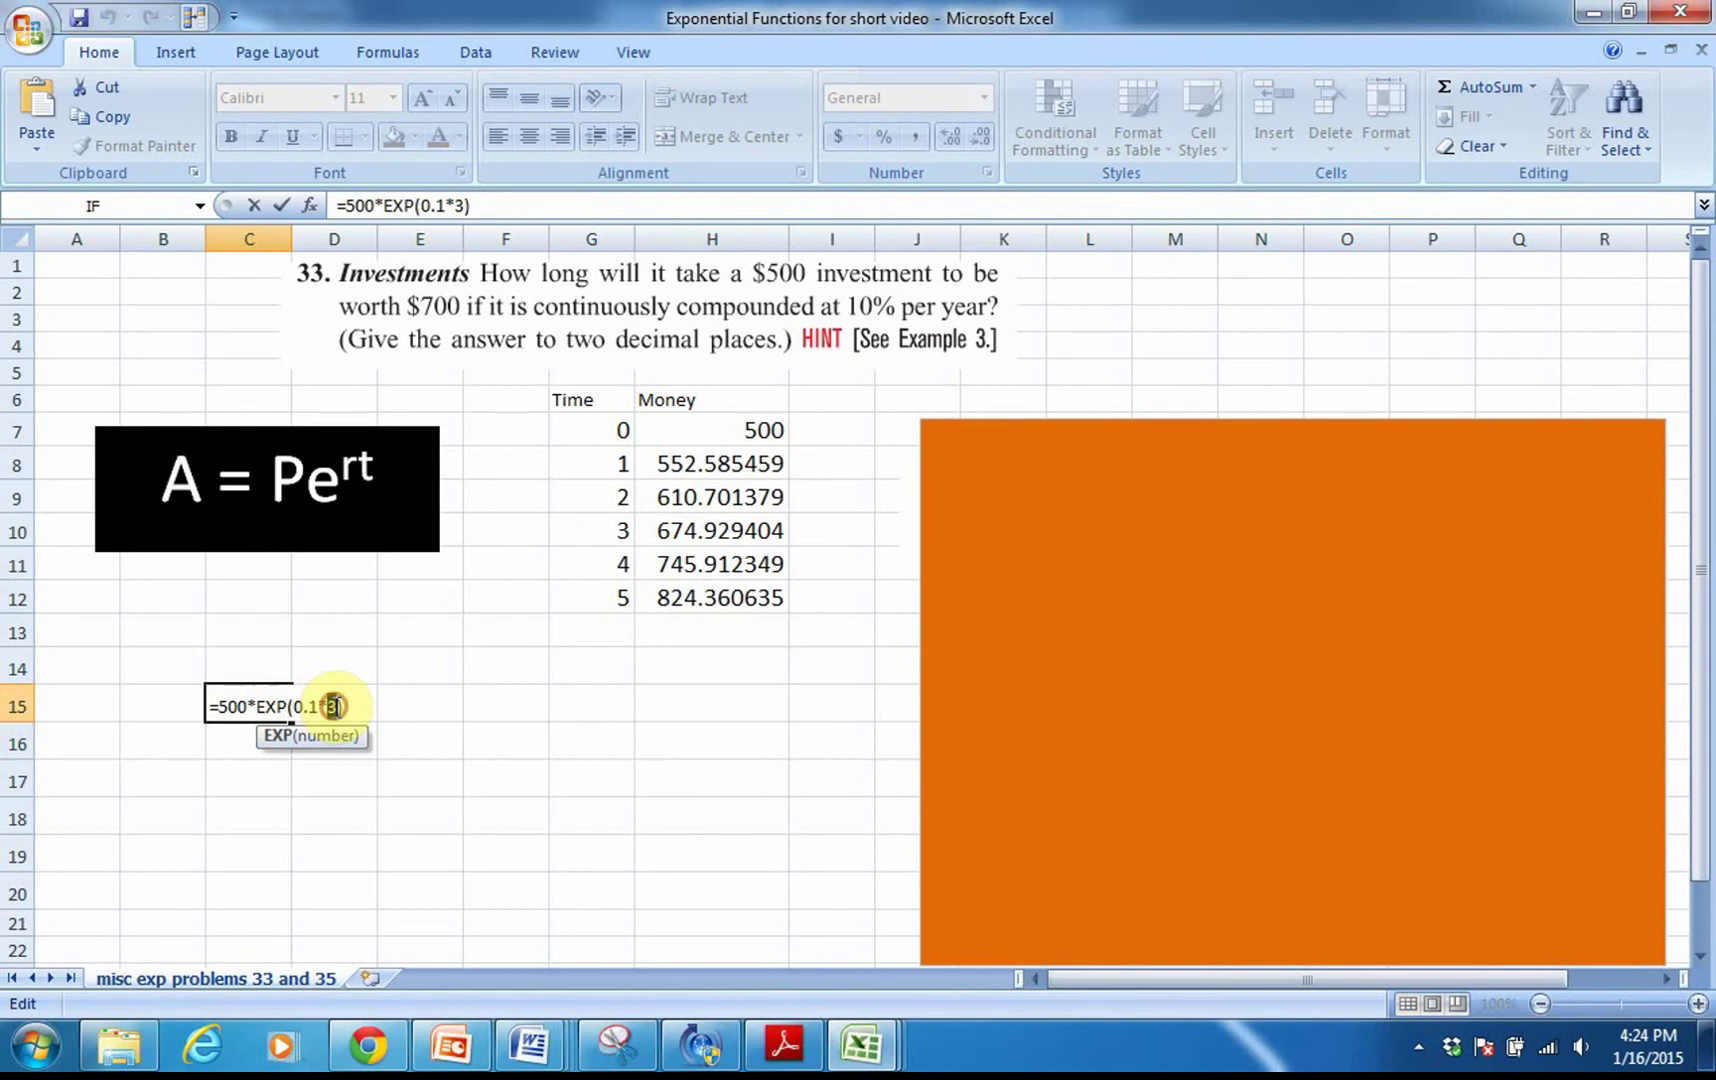
double_click(333, 707)
click(178, 706)
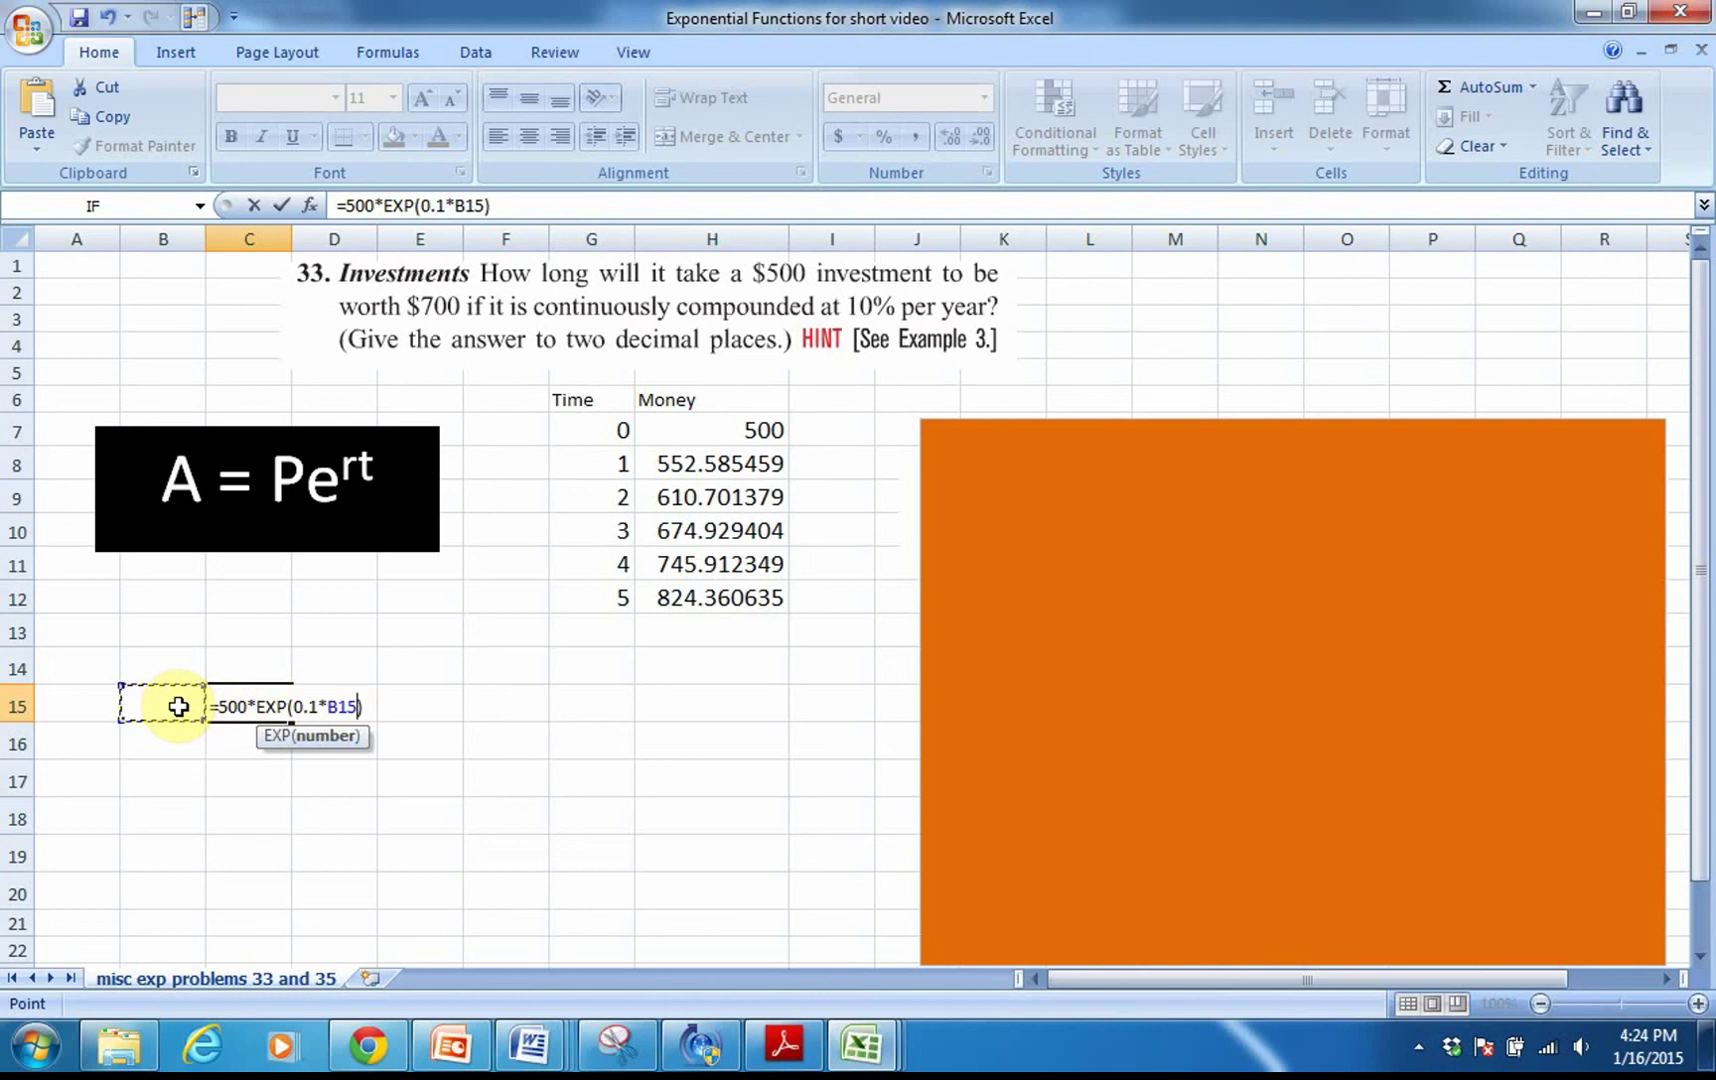
key(Return)
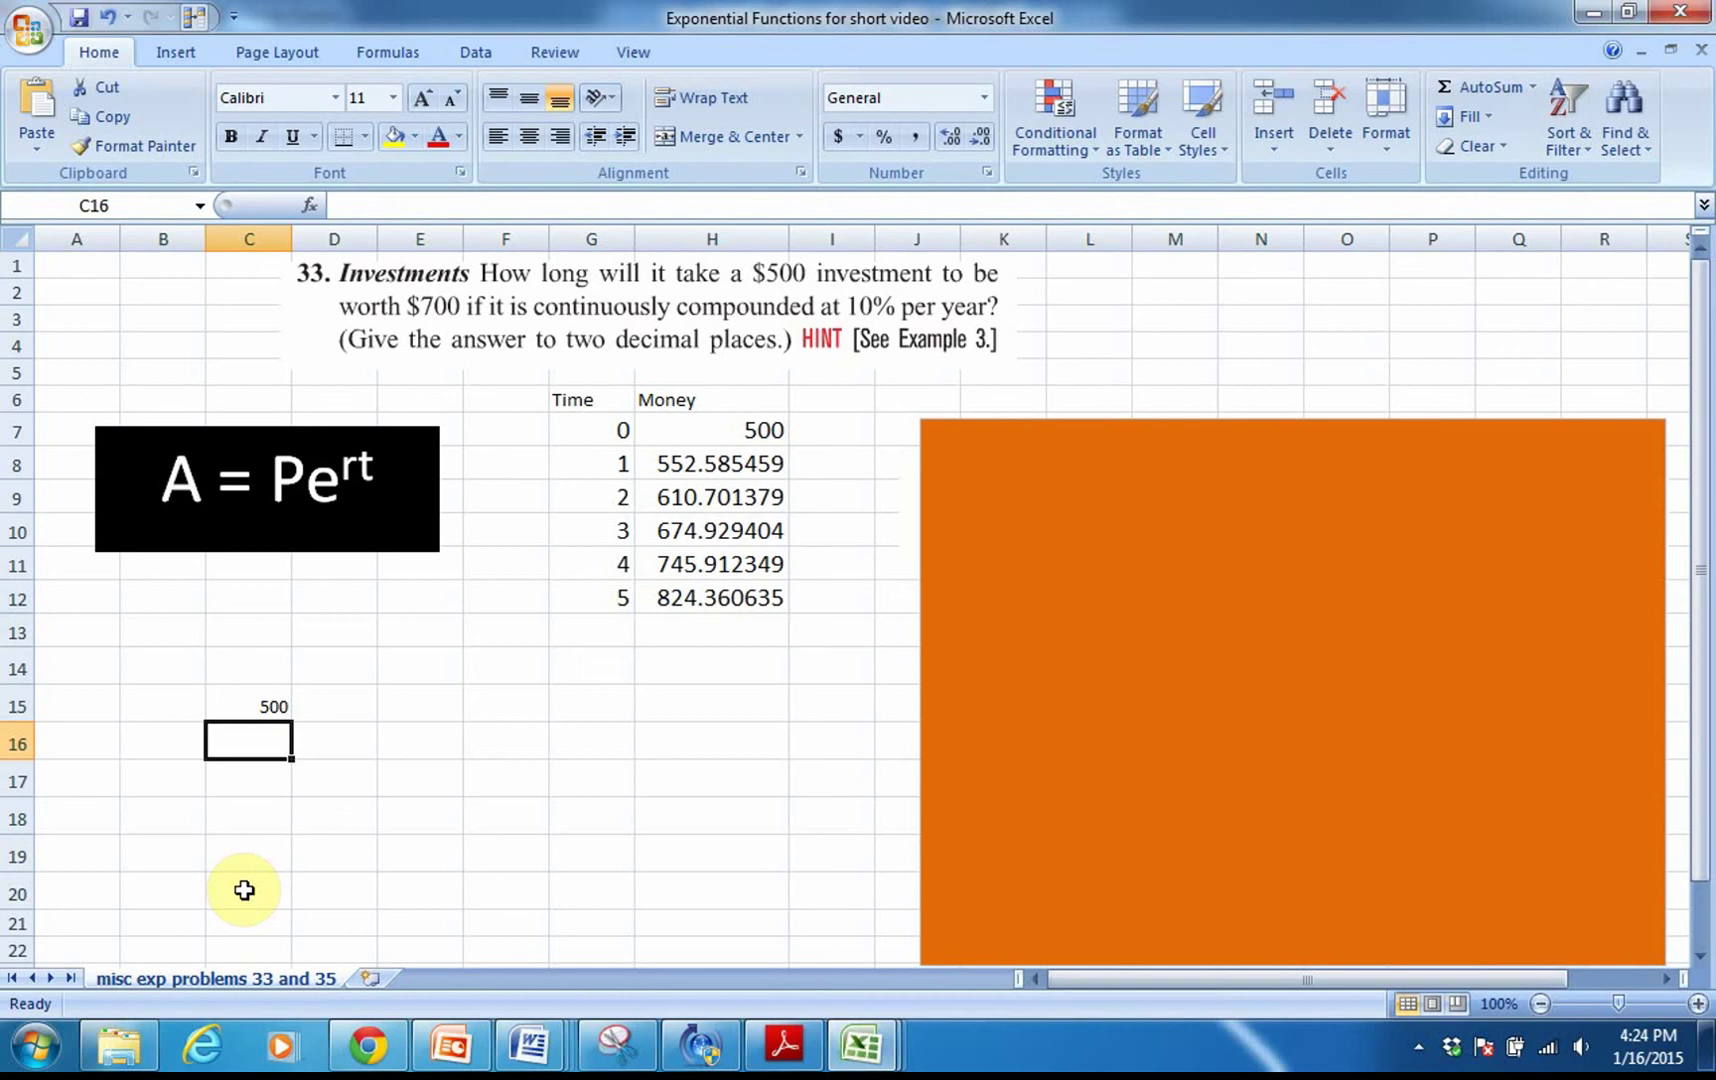
Copy the H7 Money formula down to H12, giving 824.360635 from =500*EXP(0.1*G12)
click(778, 438)
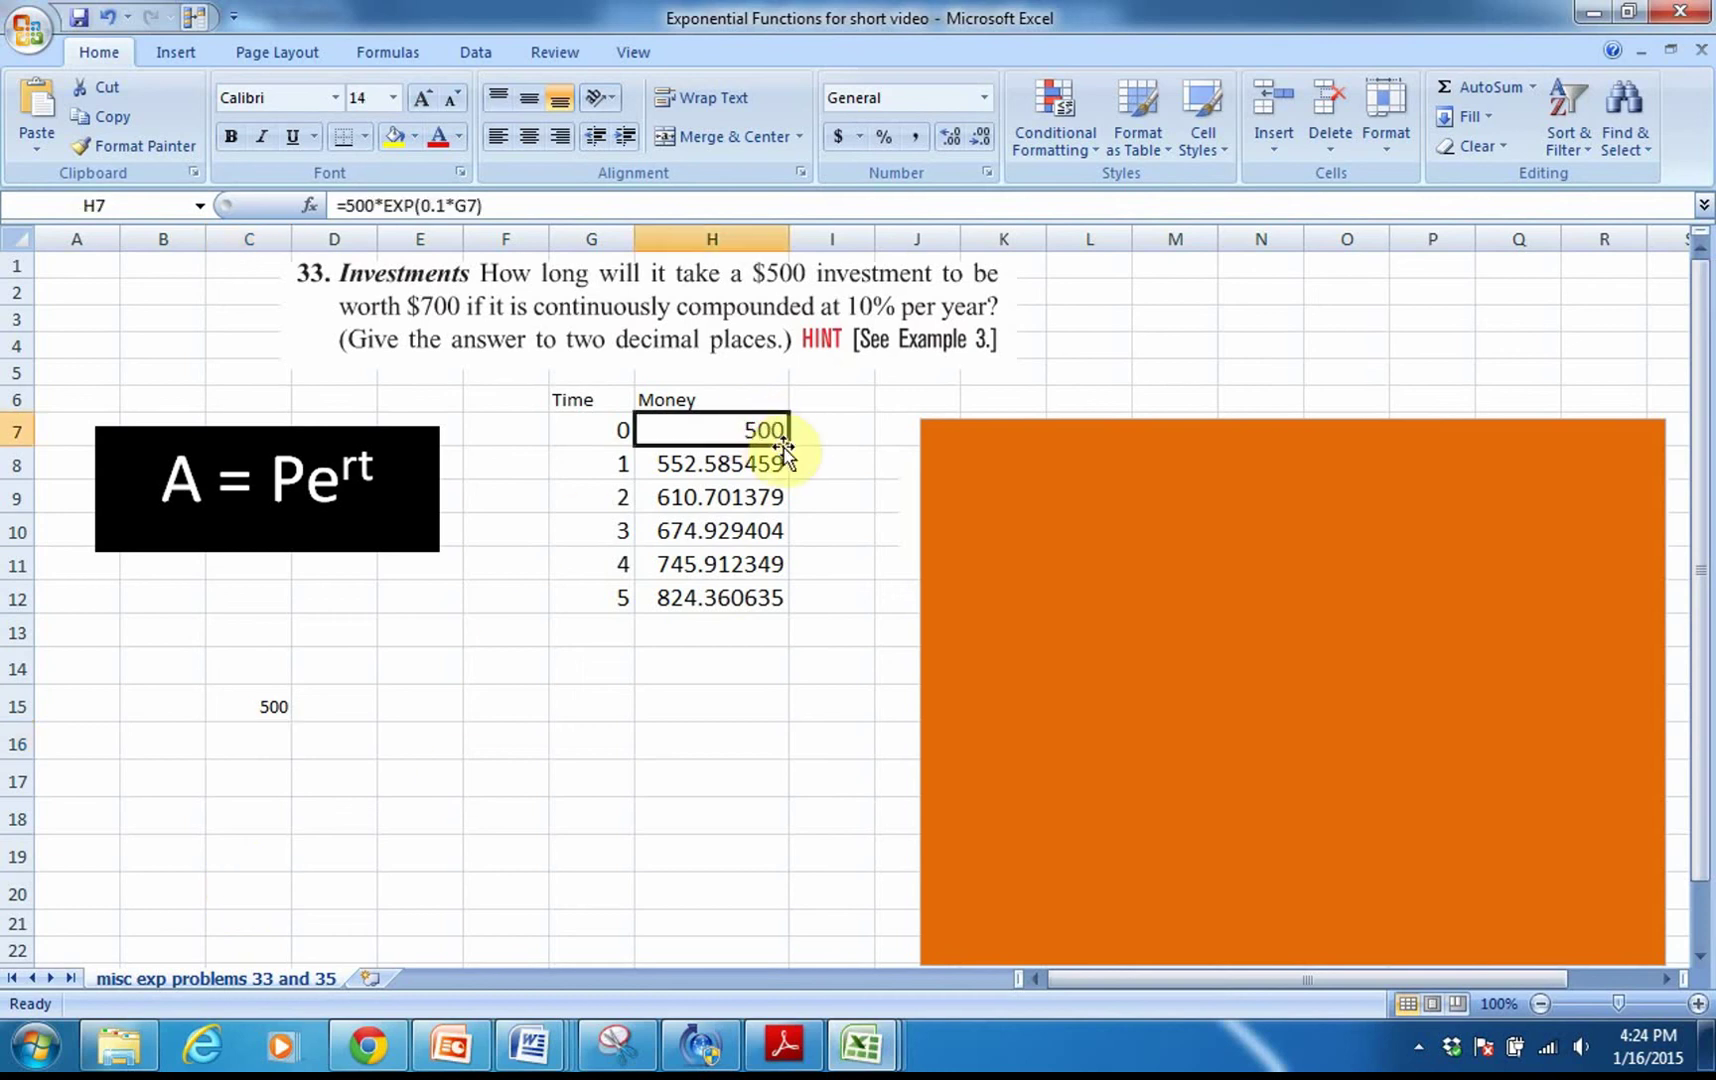
drag(788, 446, 854, 601)
click(836, 664)
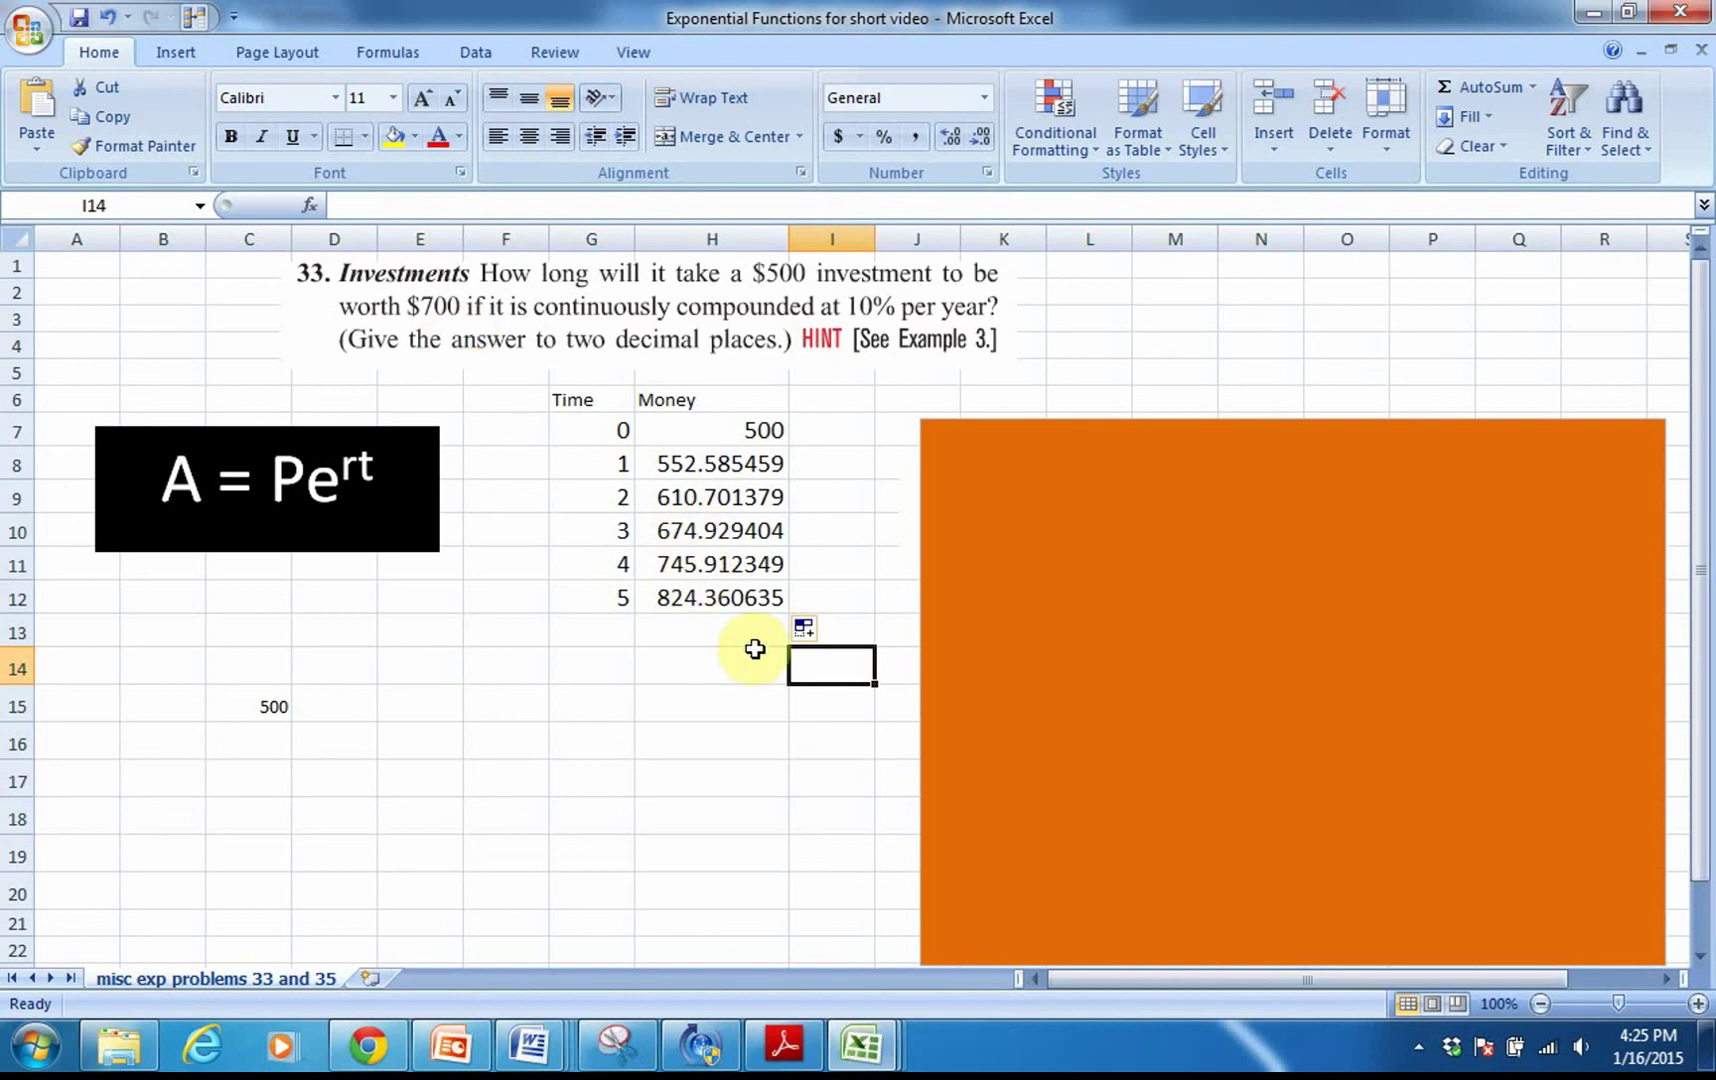
click(728, 601)
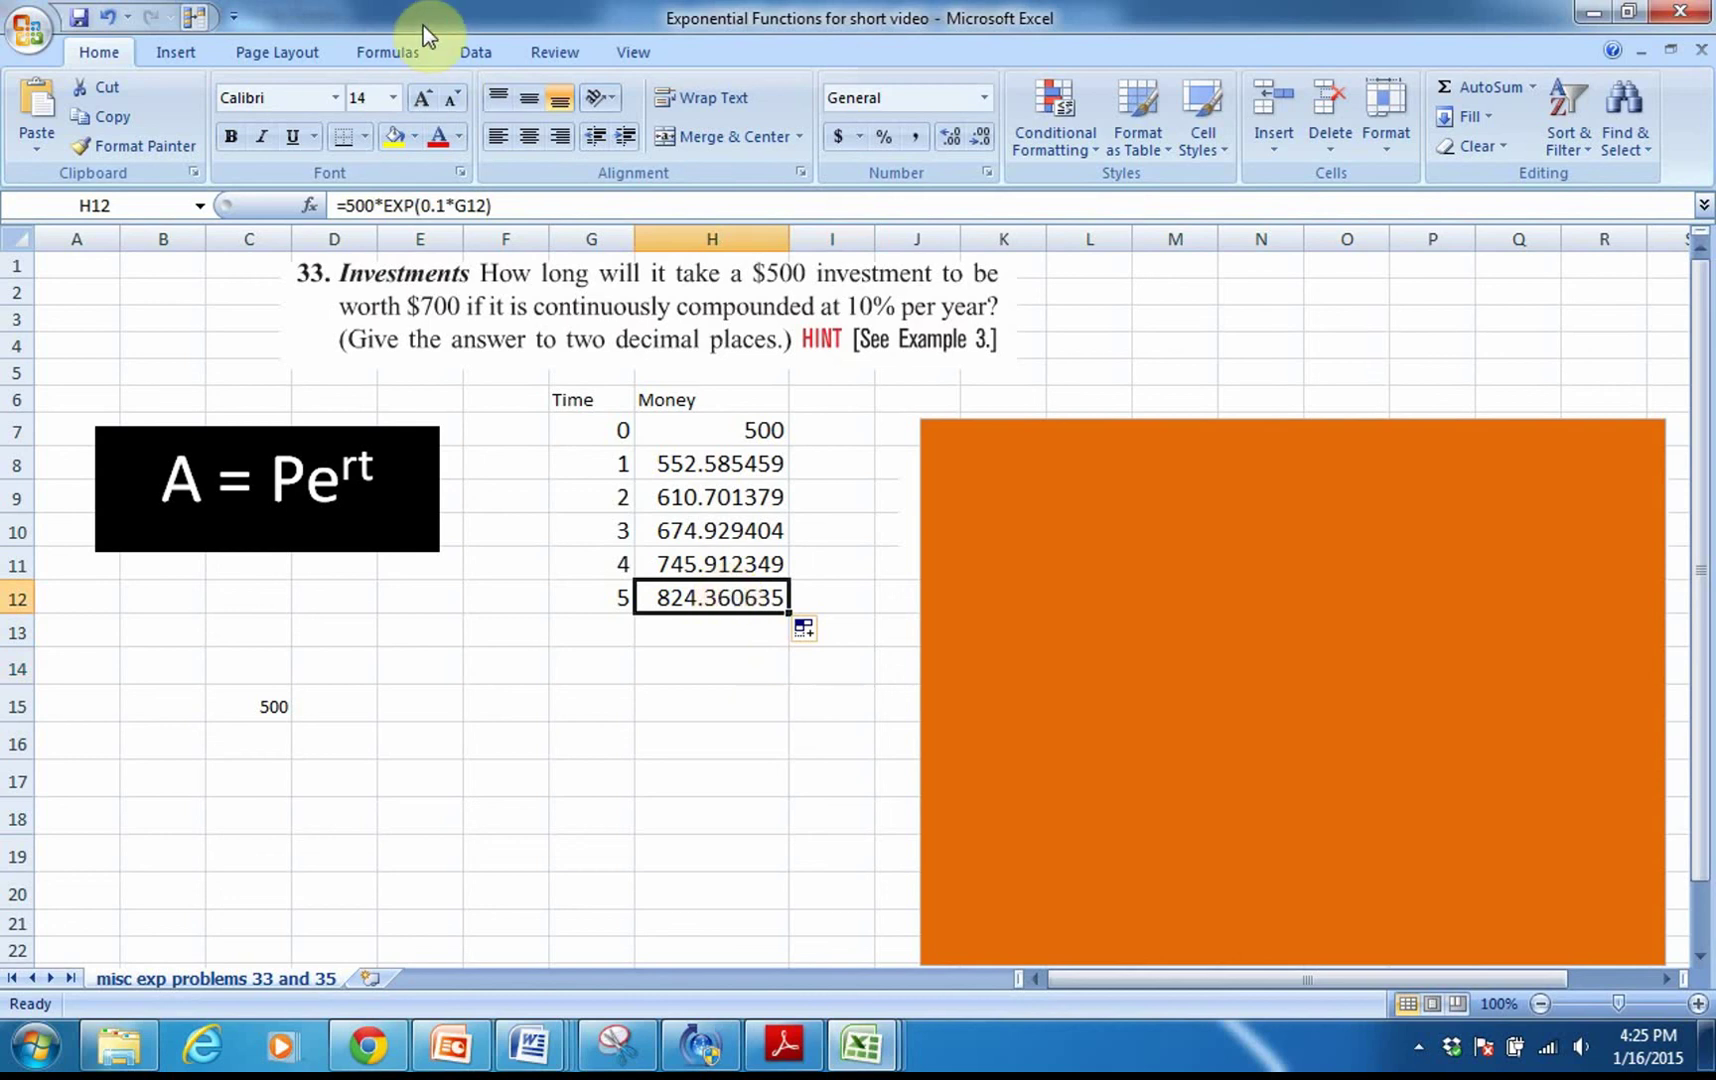
Goal Seek H12 to 700 by changing G12, giving a time of 3.365 years
click(474, 52)
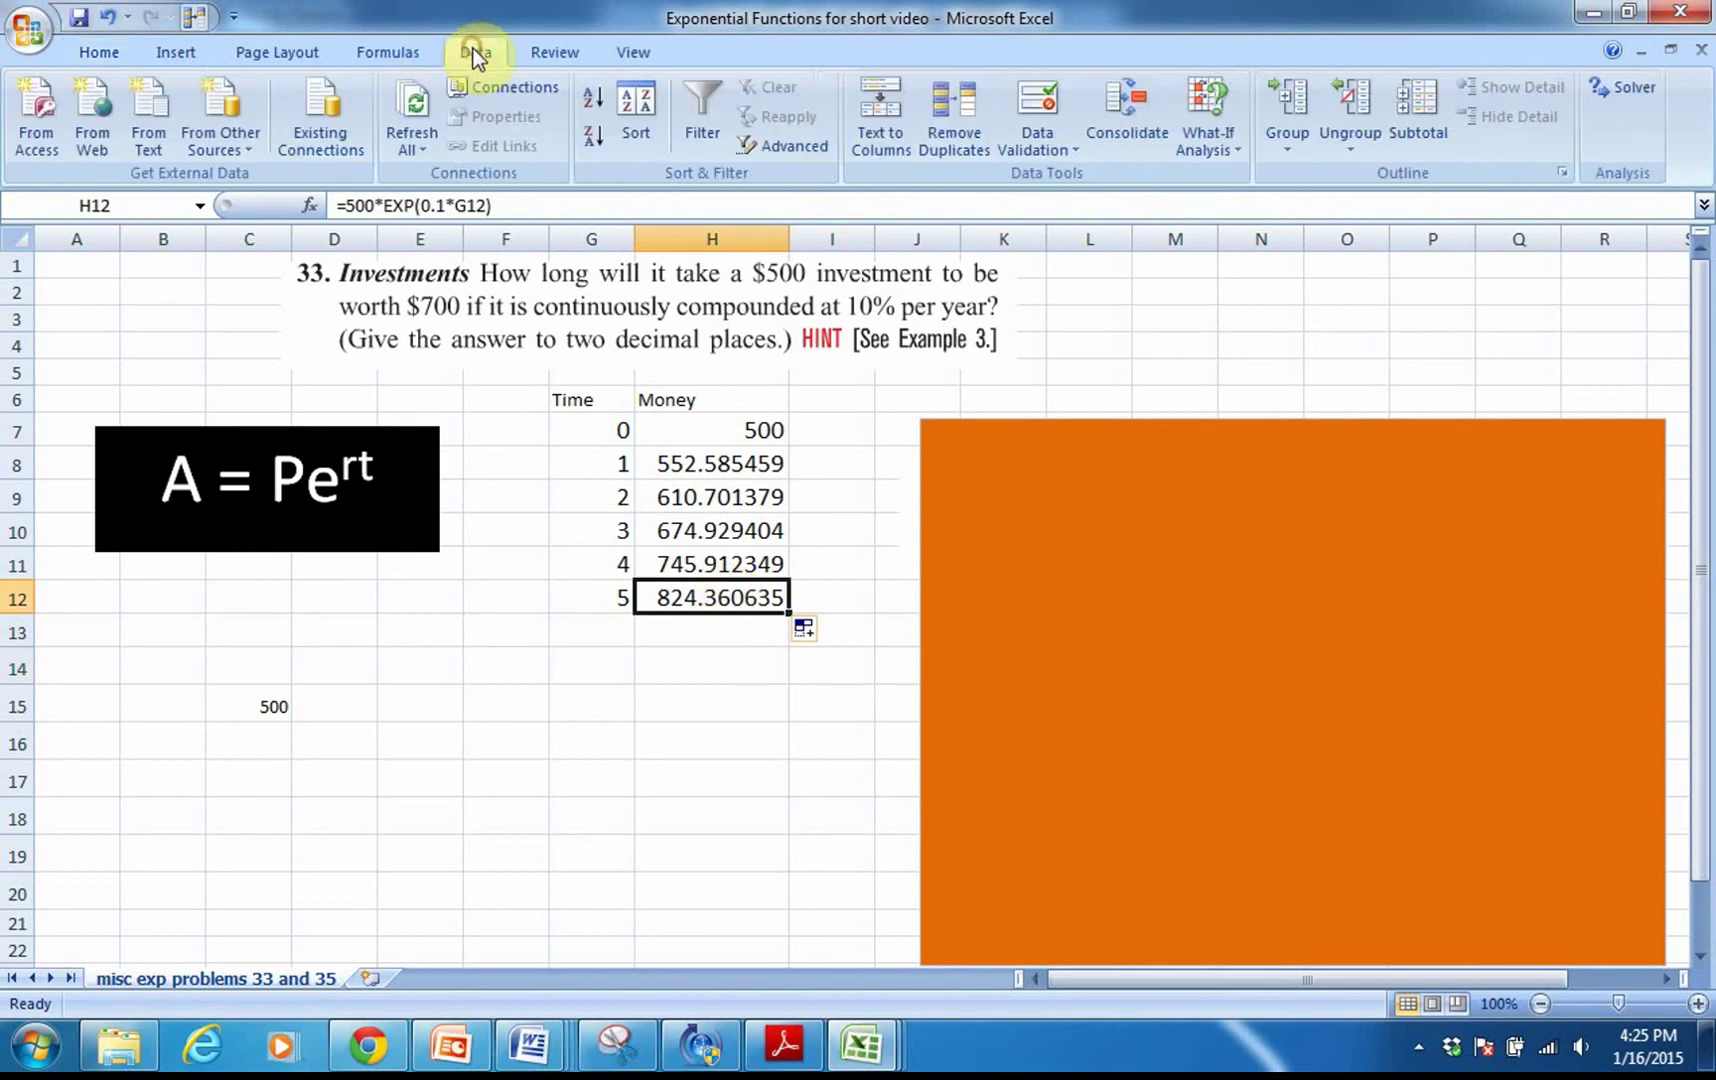
click(1203, 115)
click(1245, 207)
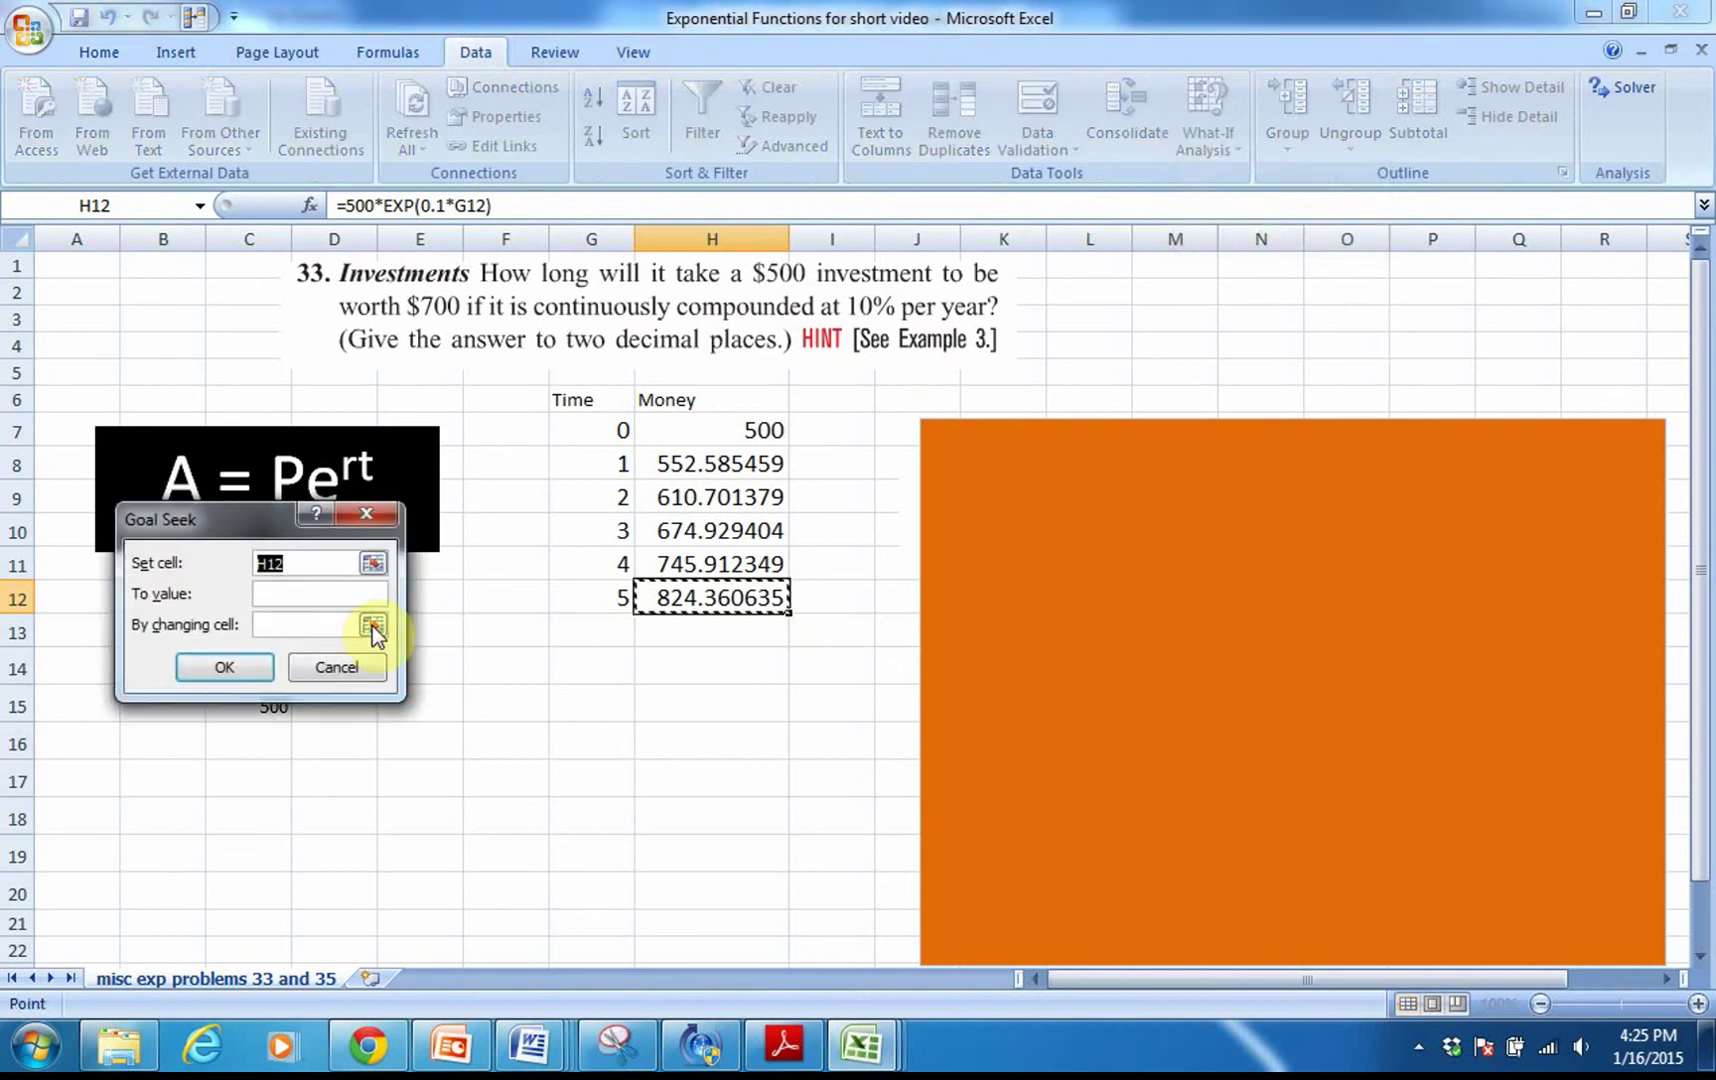
click(291, 592)
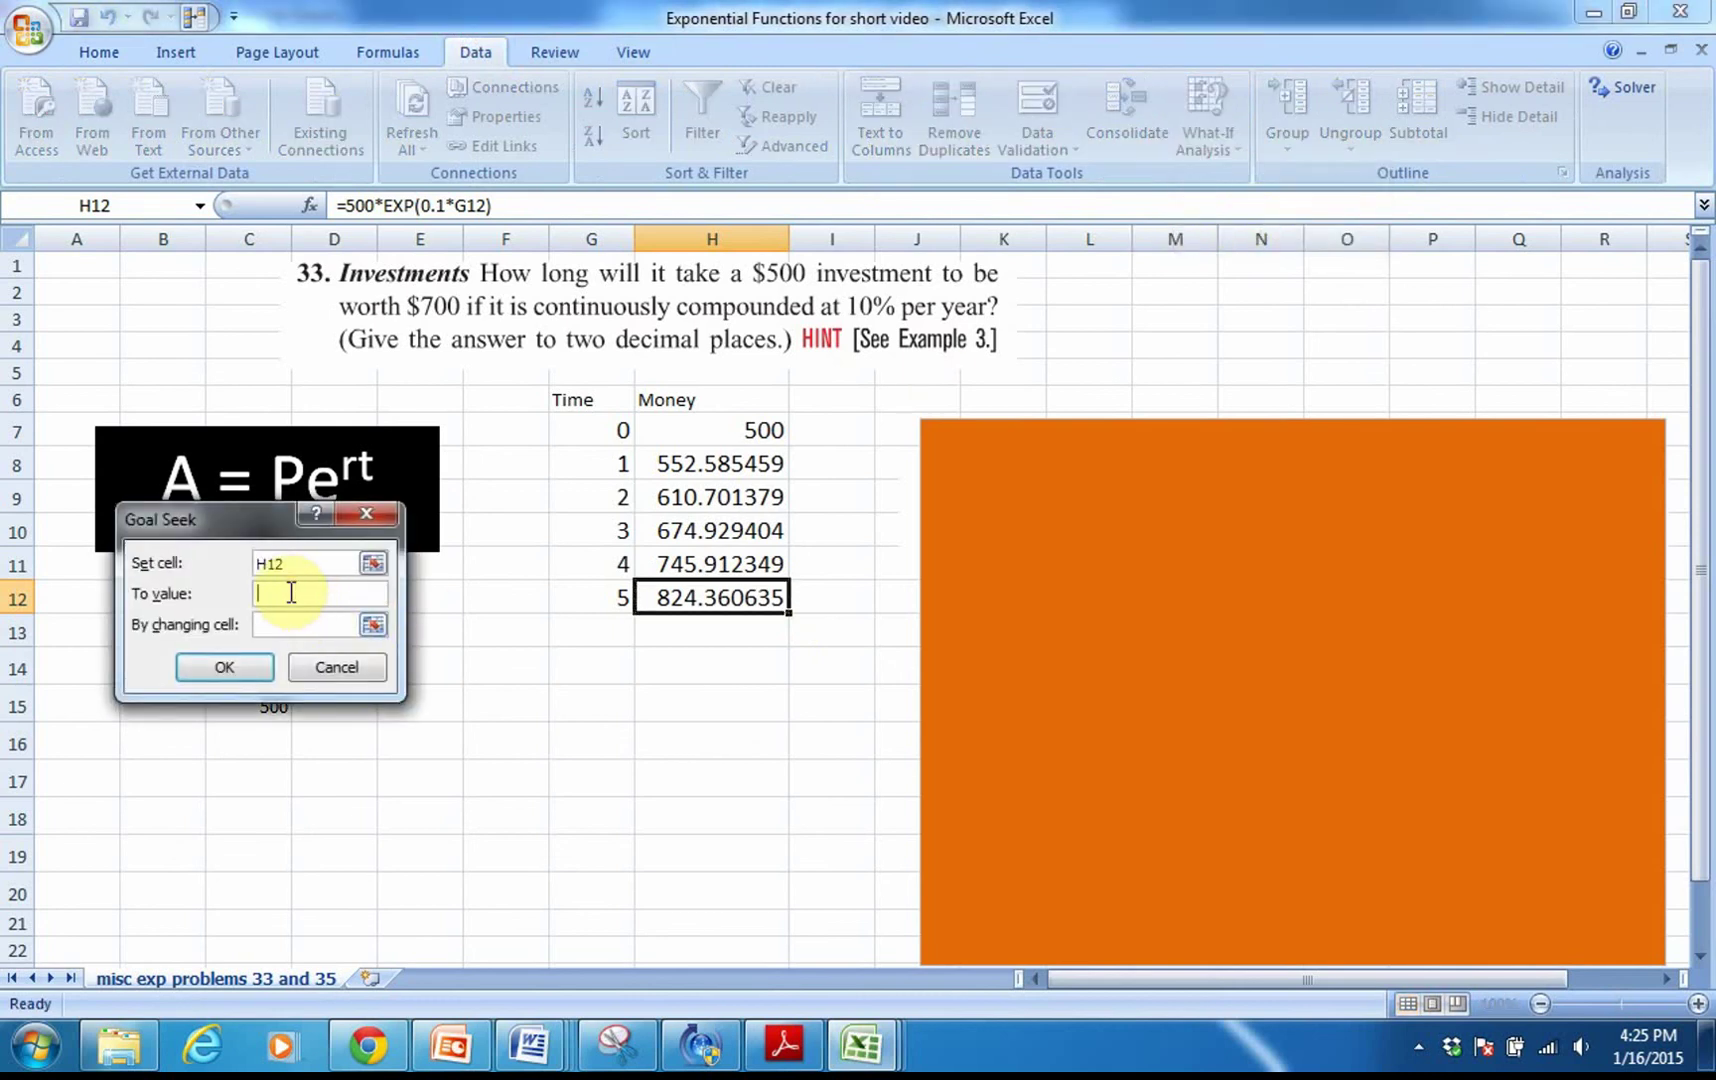
text(700)
click(289, 627)
click(605, 597)
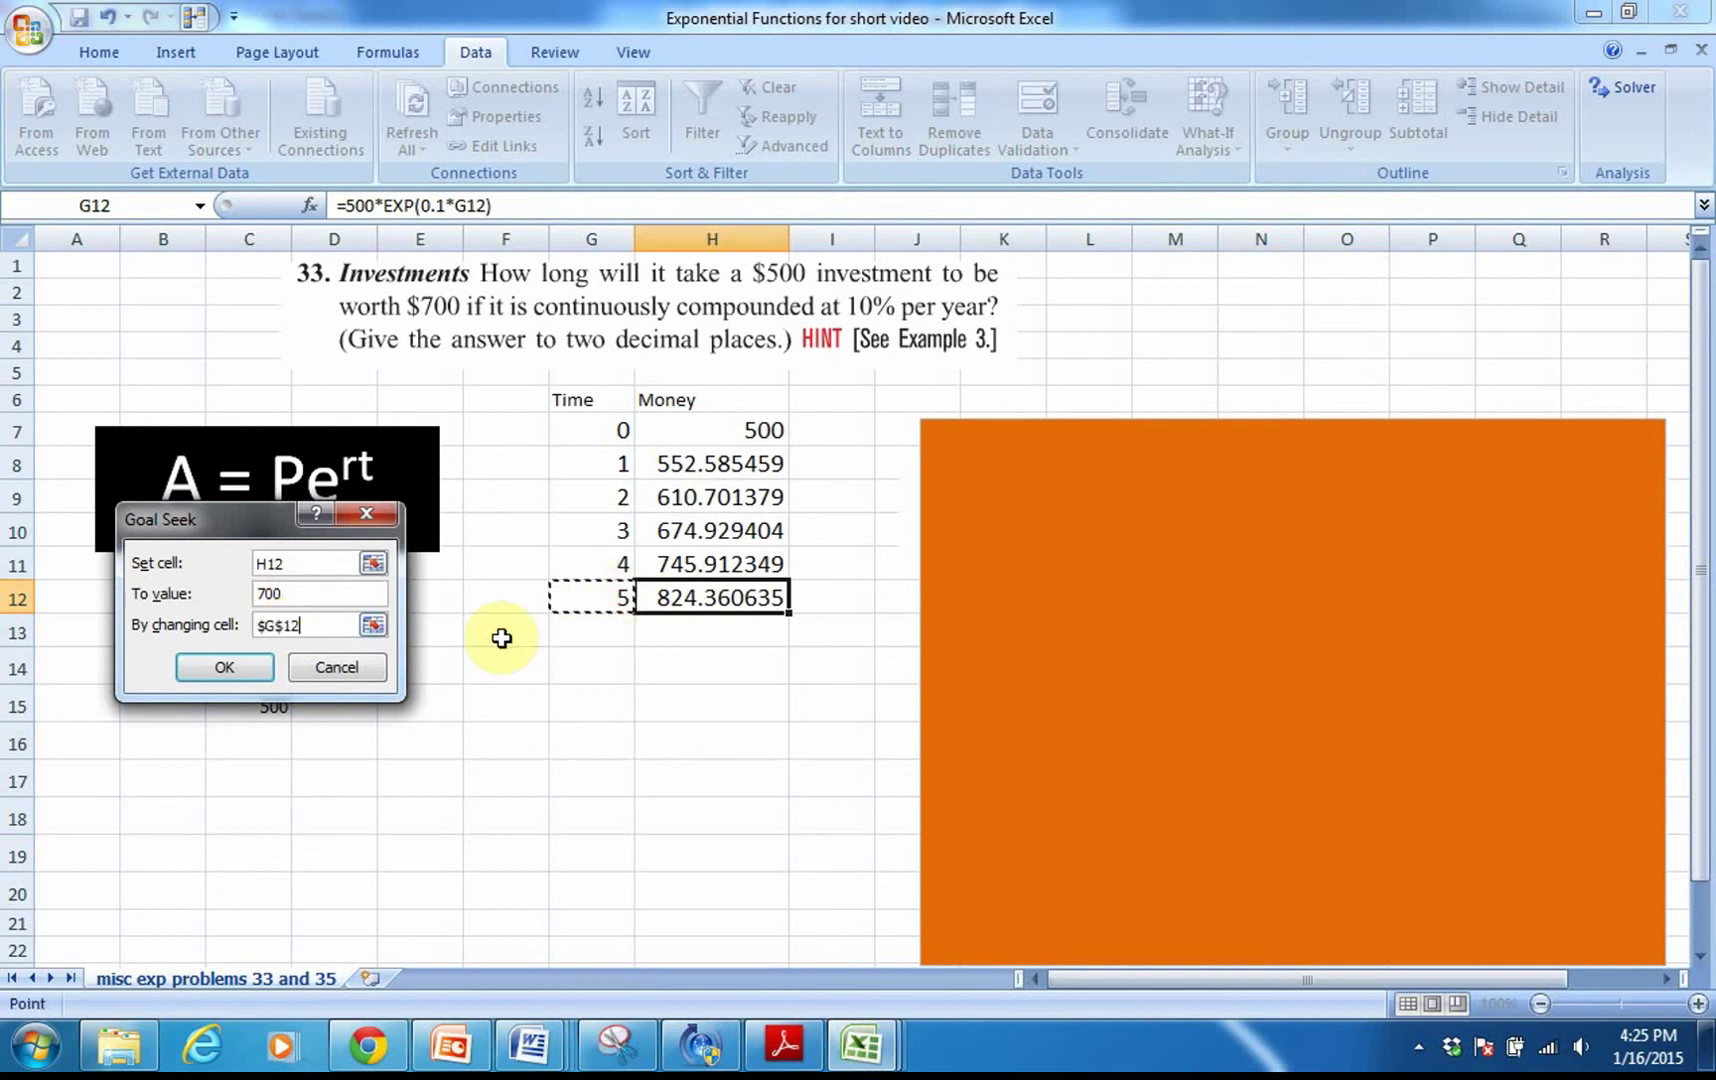
click(243, 667)
click(243, 664)
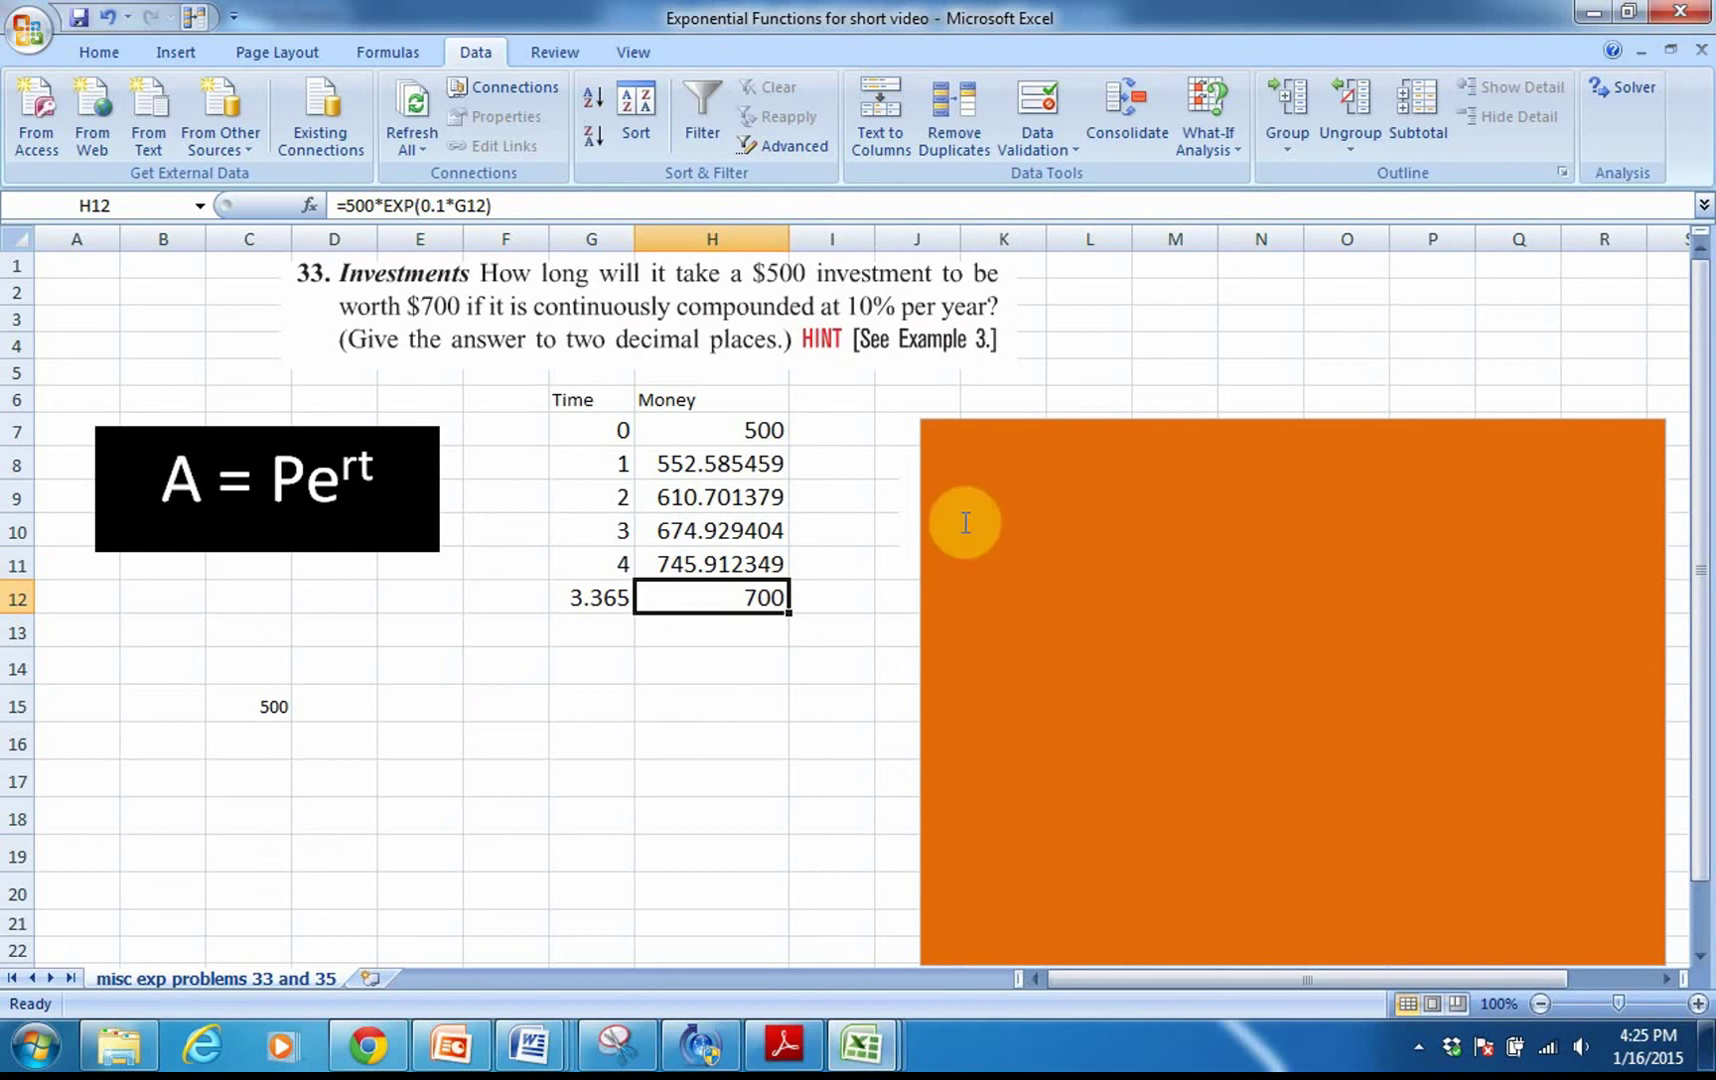
Move the orange cover box over problem 33 and the A = Pe^rt box below, revealing problem 35
click(932, 430)
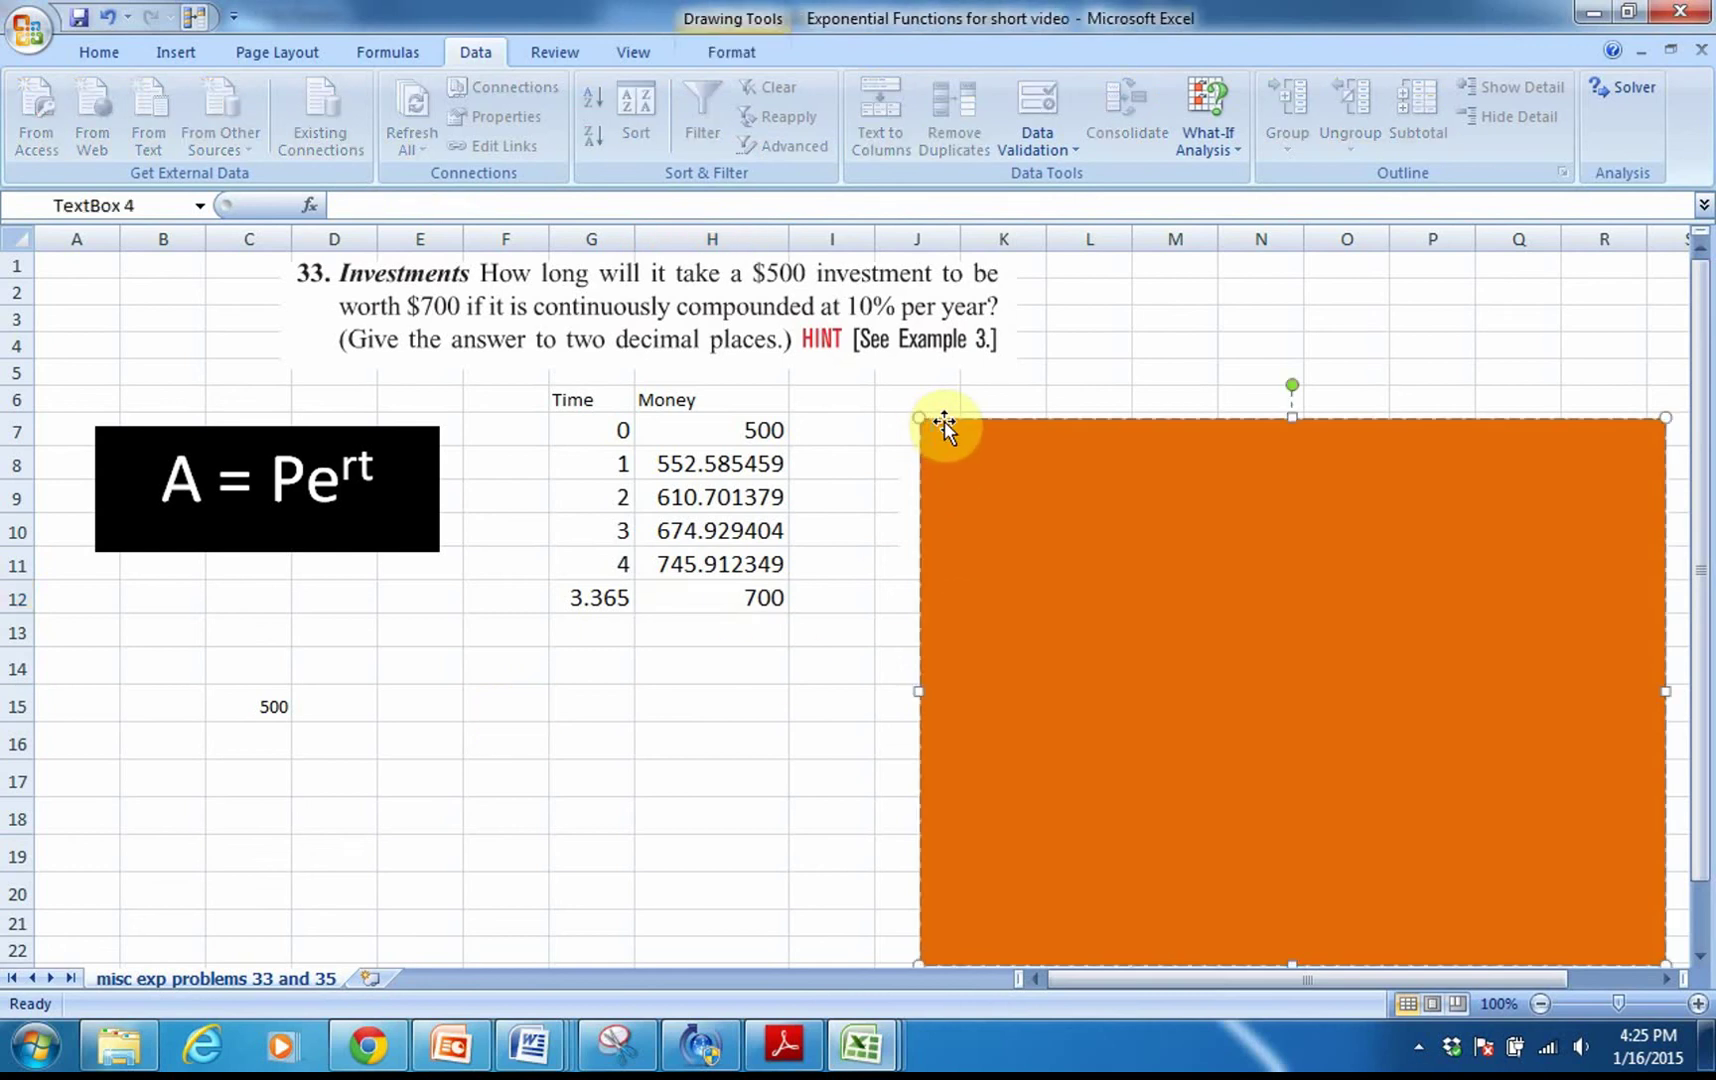
drag(944, 421, 305, 262)
click(165, 462)
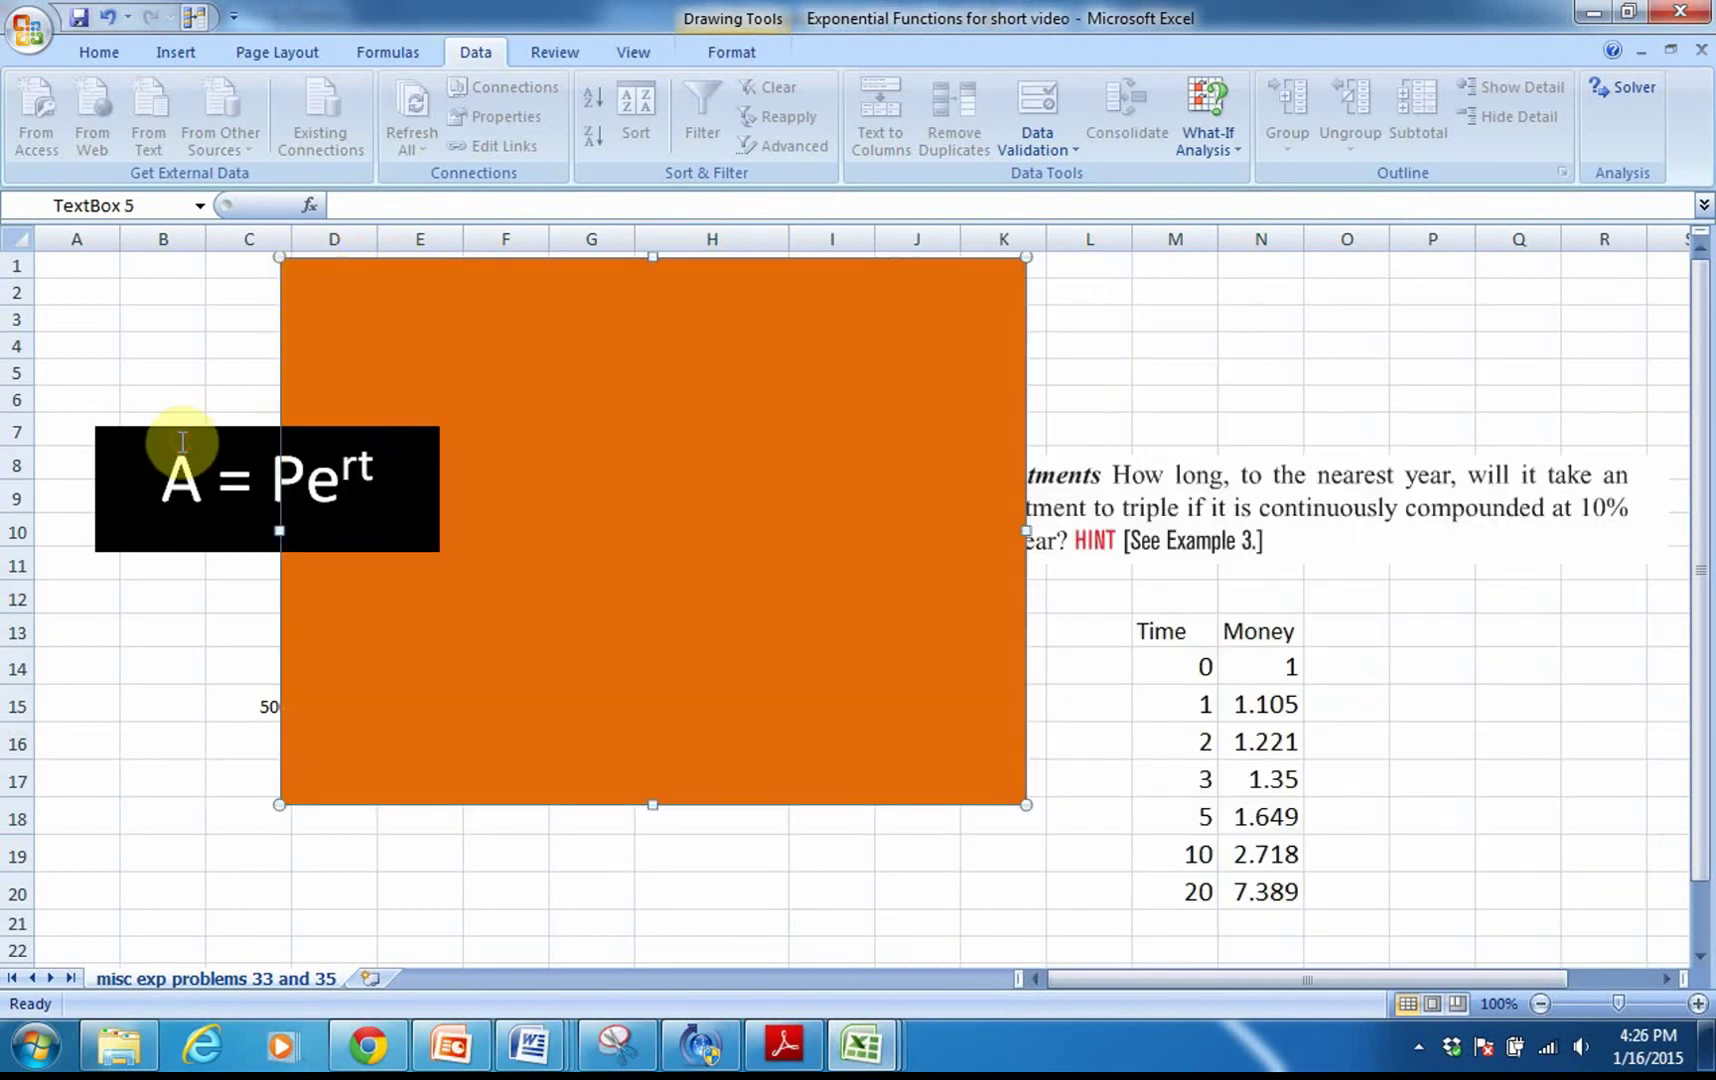
drag(180, 432, 742, 833)
click(686, 315)
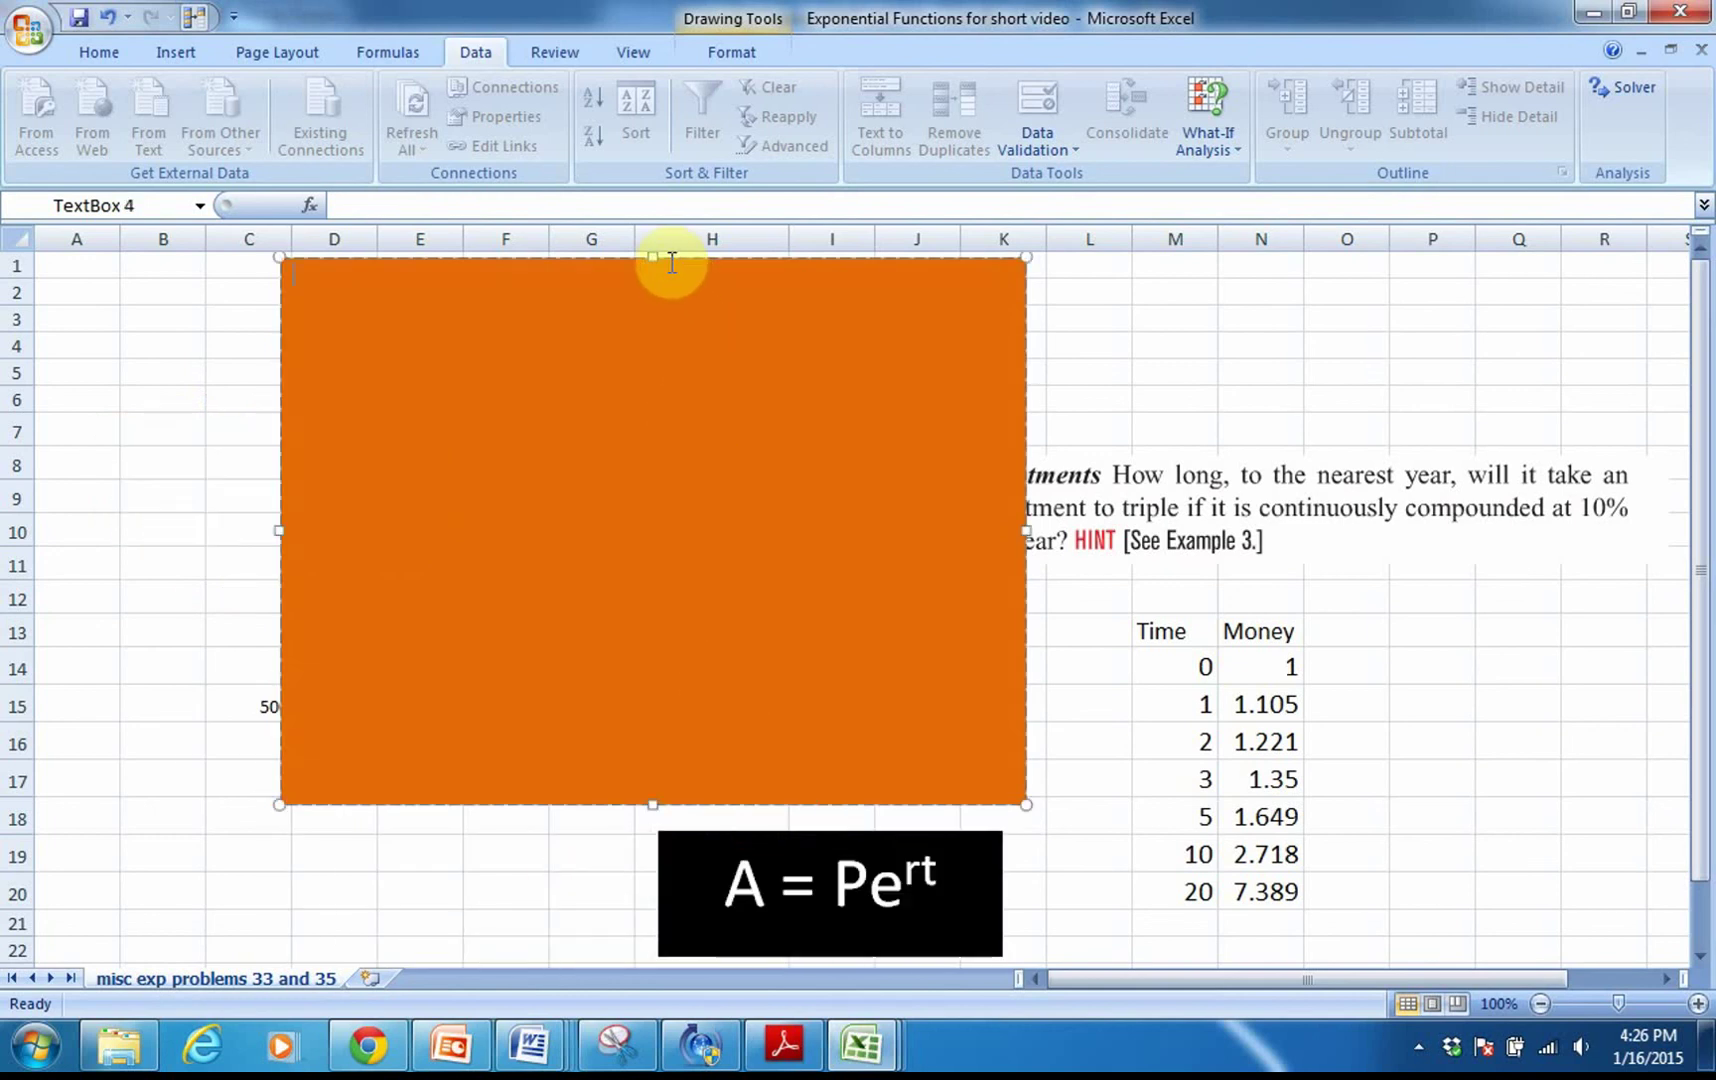
drag(603, 270, 543, 276)
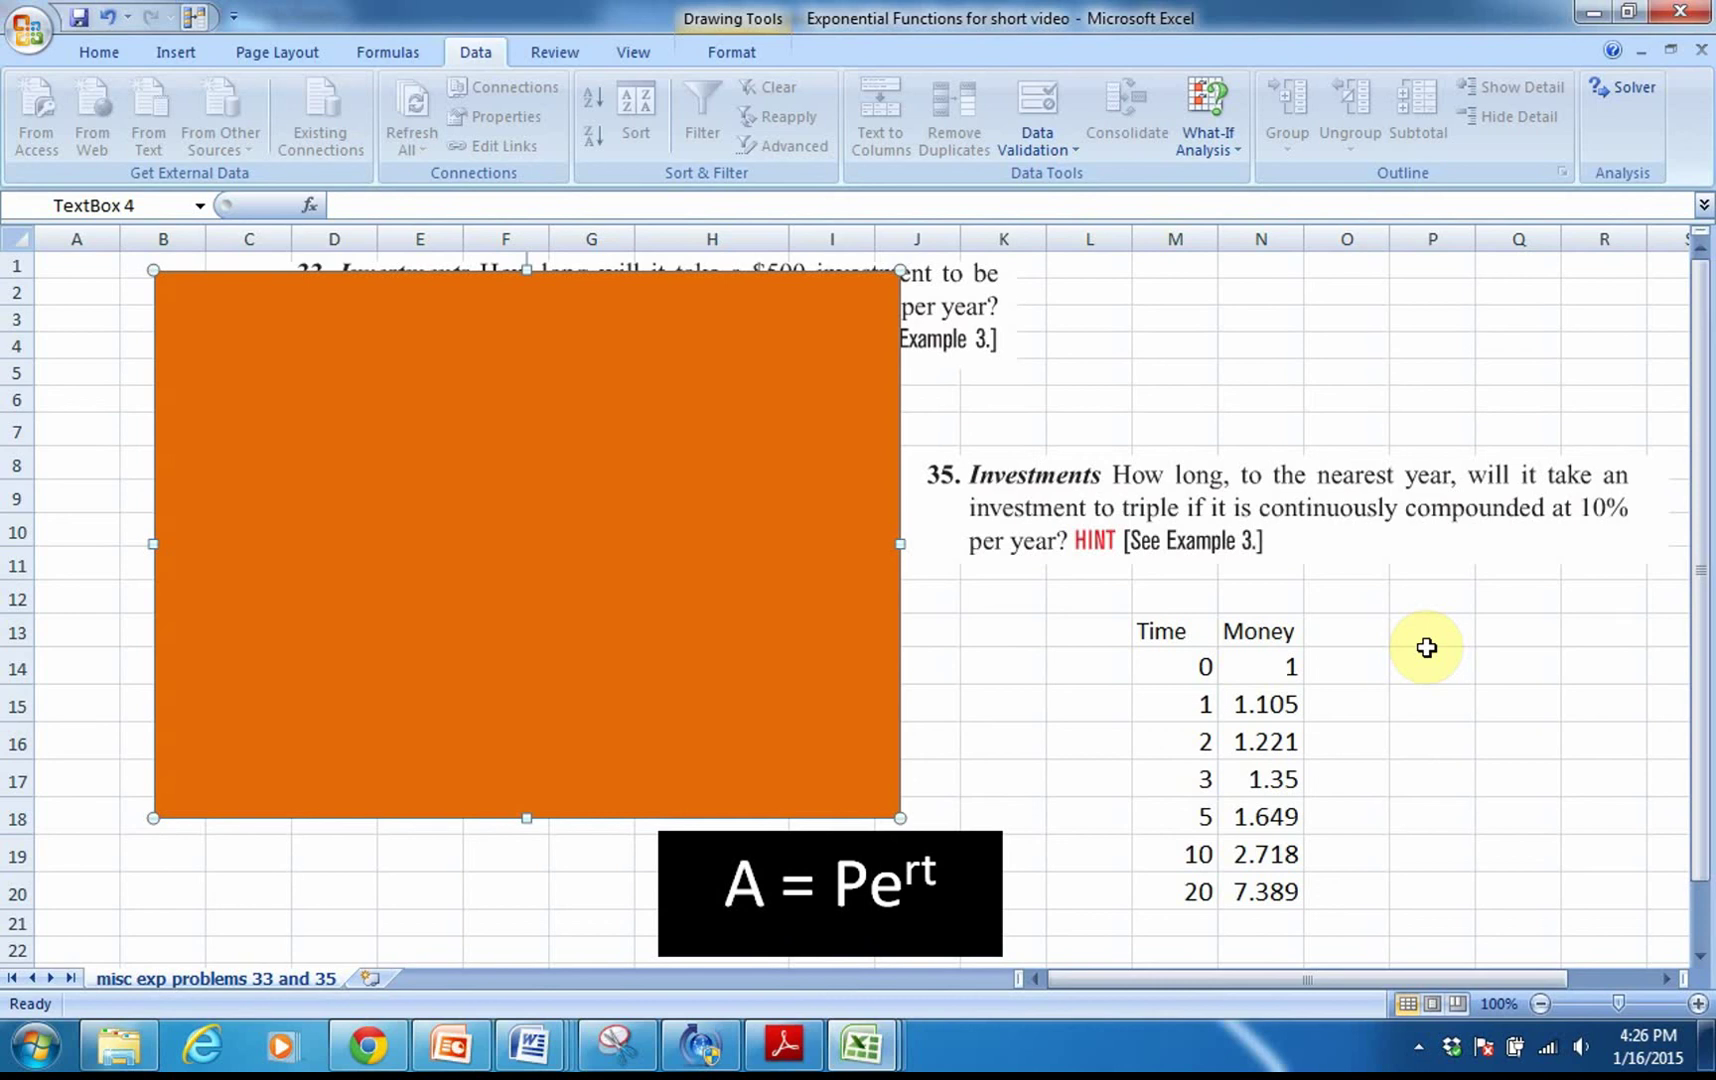
Enter =EXP(0.1*M14) in N14 and fill it down to N20, giving 7.389 at year 20
click(1175, 640)
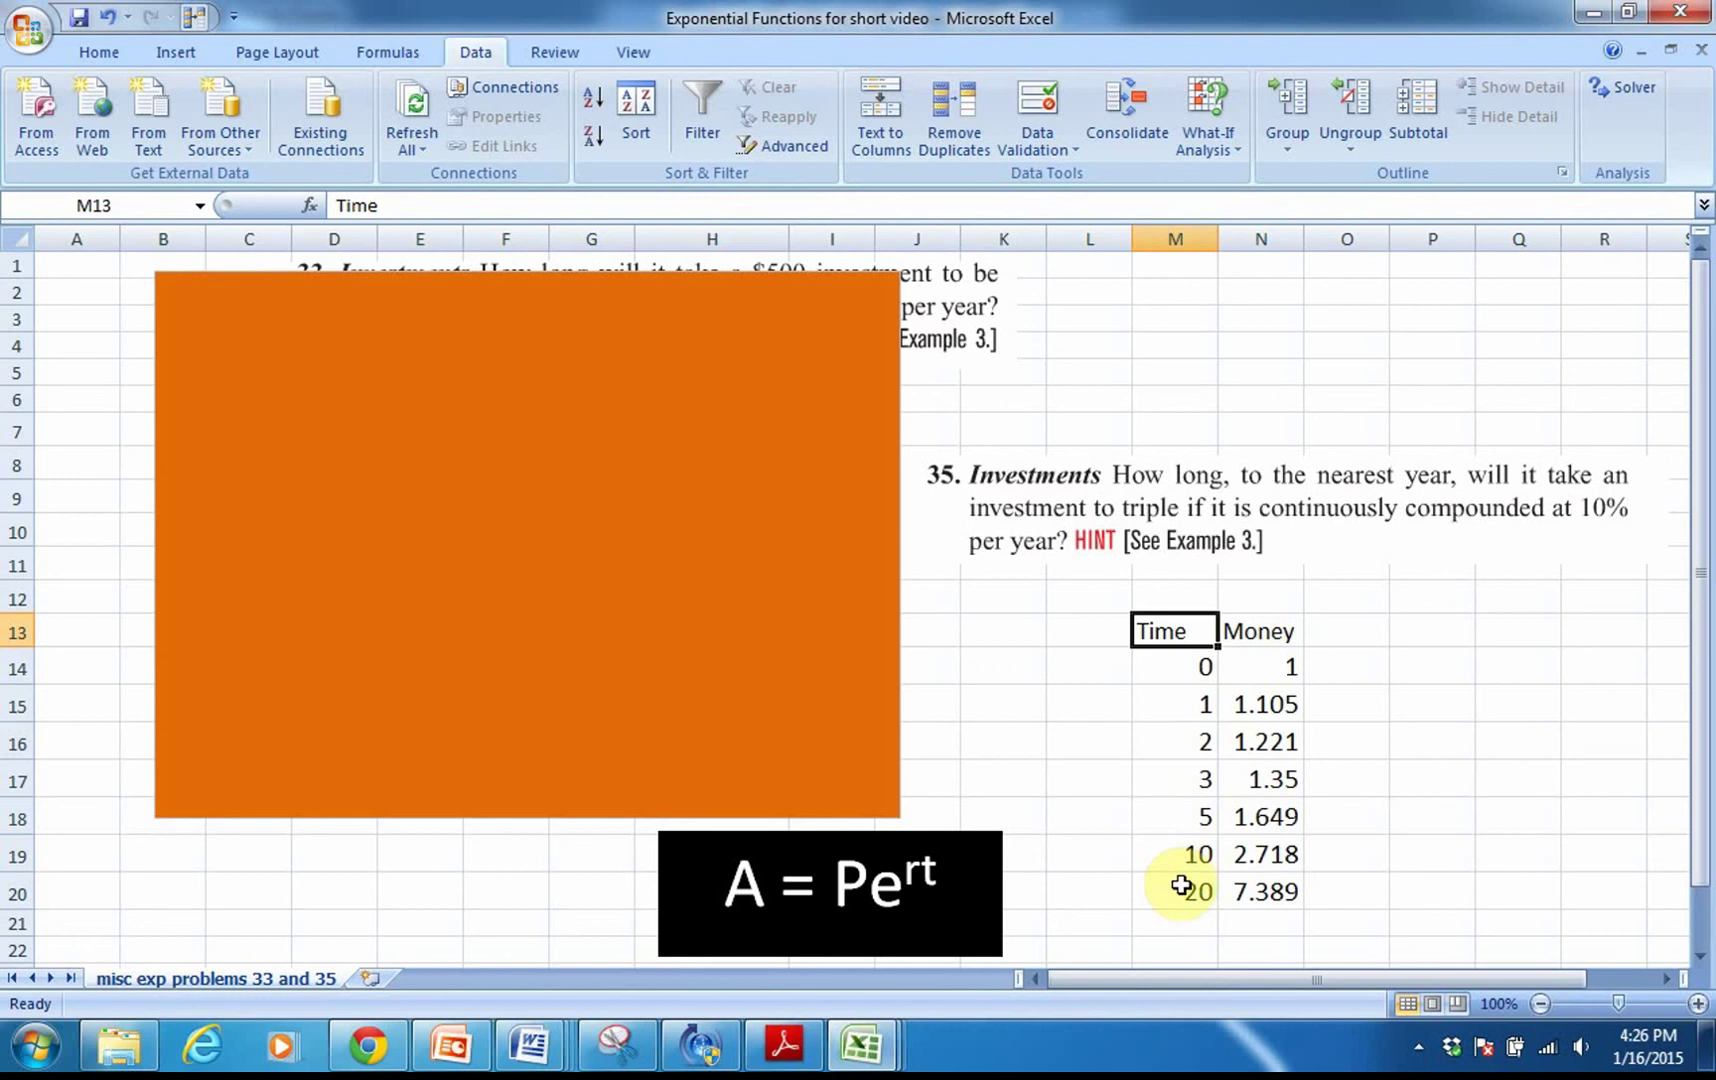
click(1282, 637)
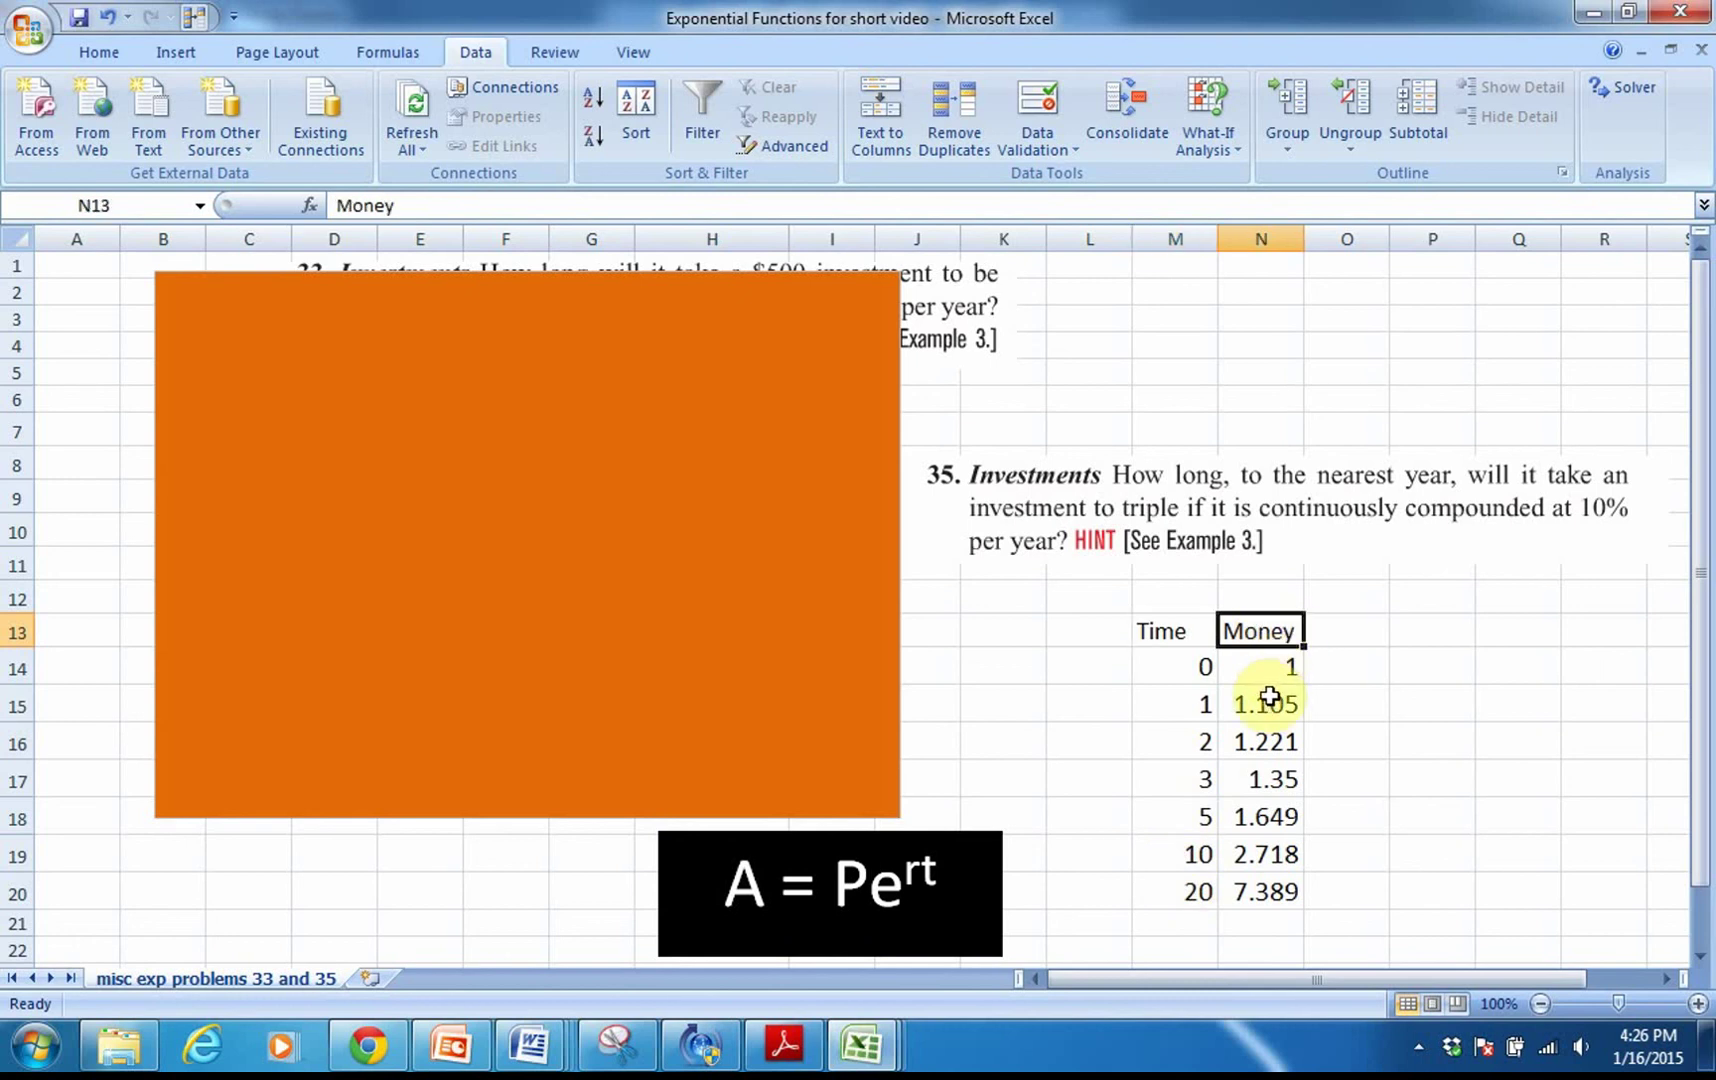
double_click(1258, 668)
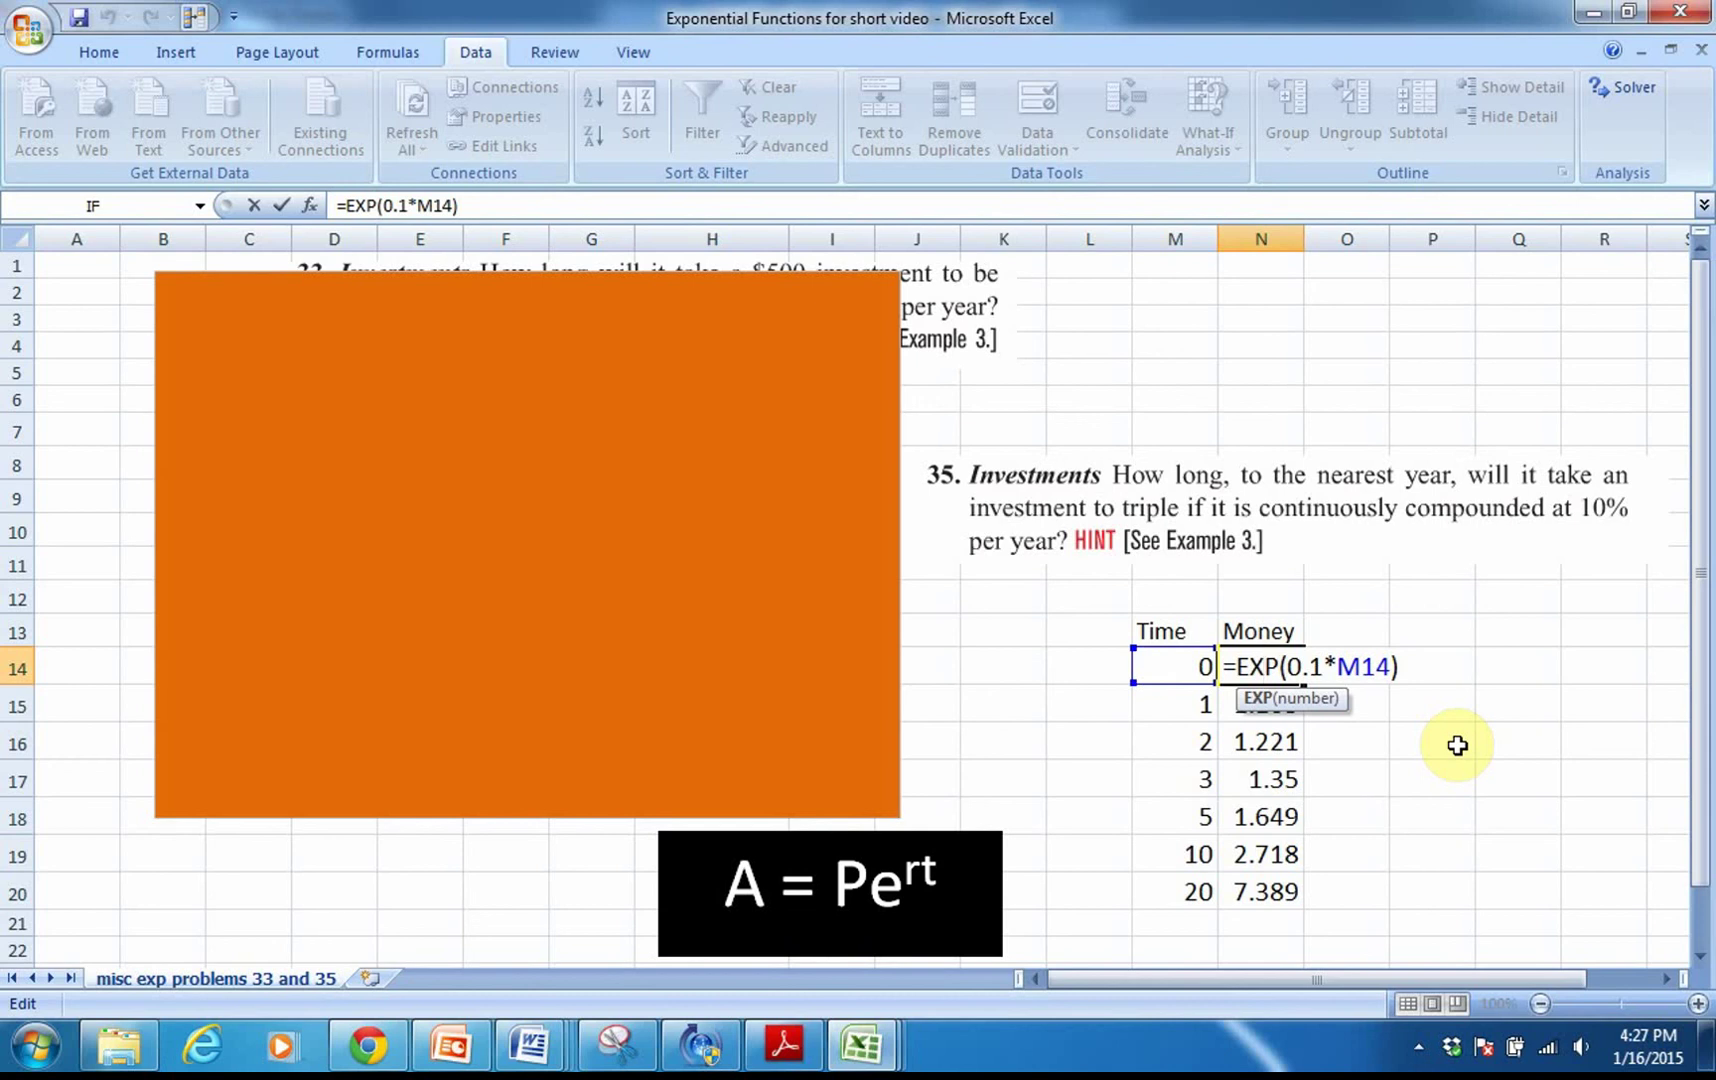
click(1237, 668)
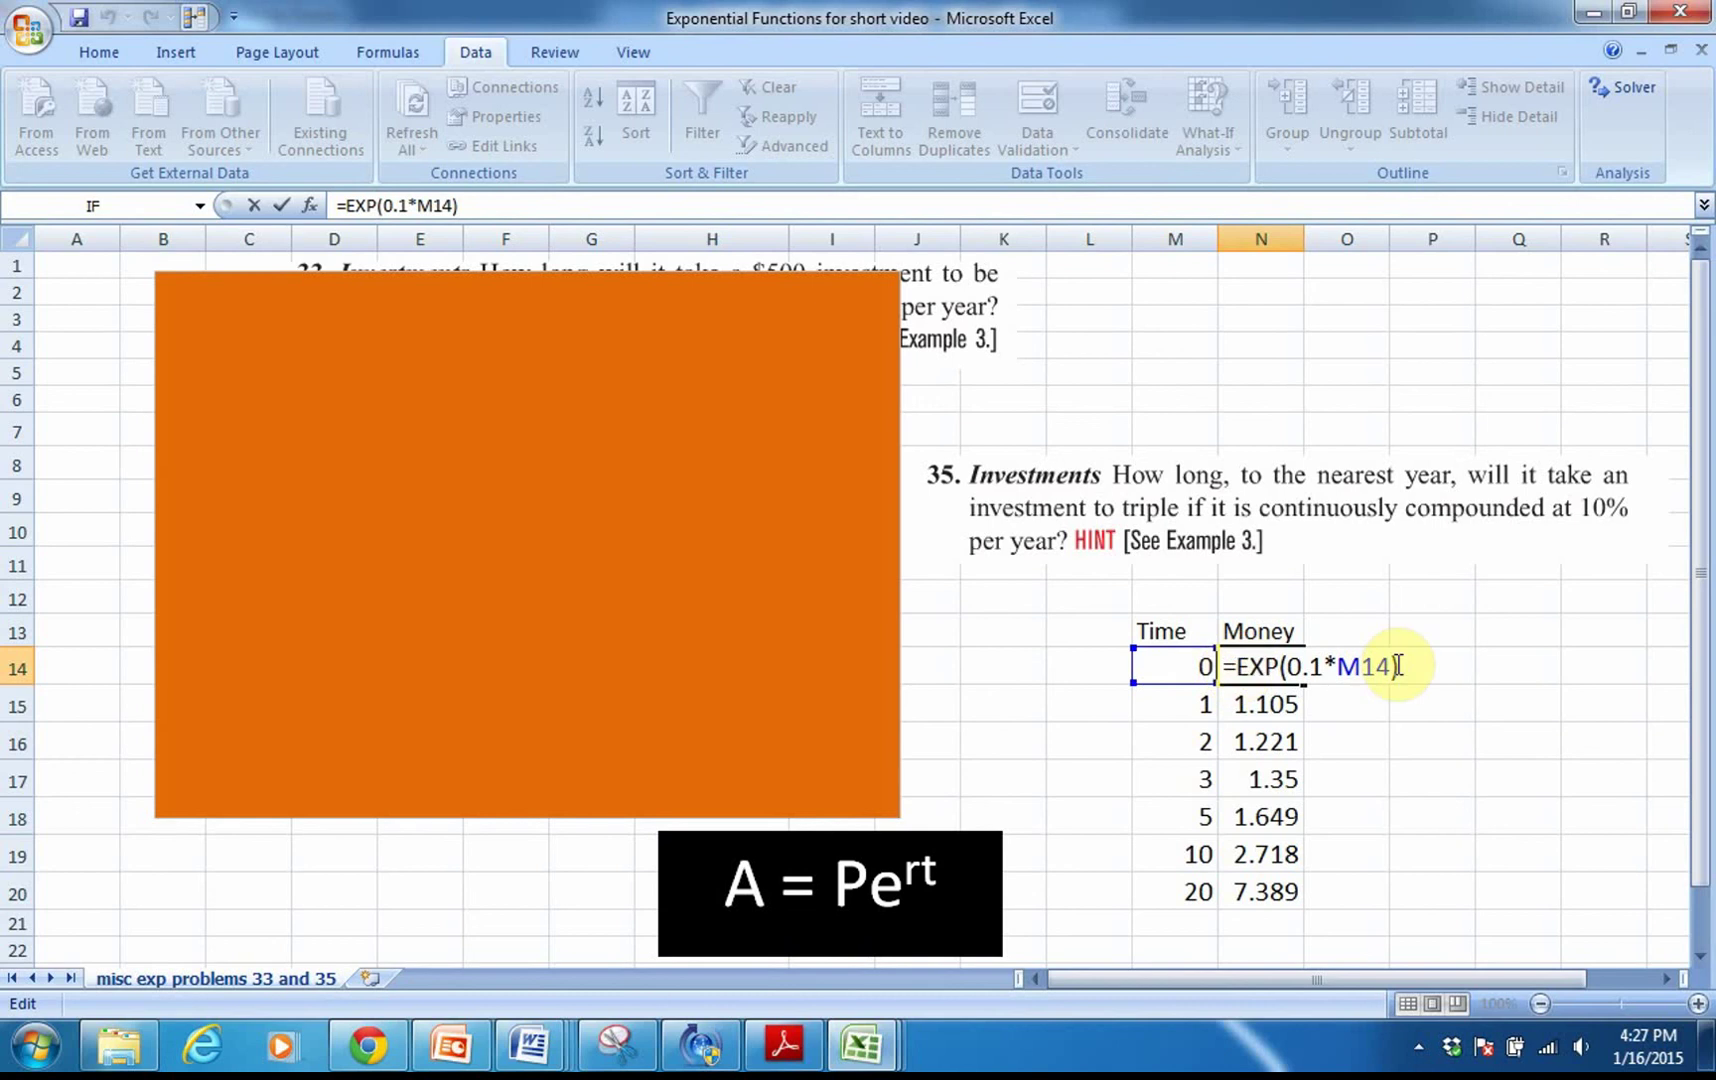
key(Return)
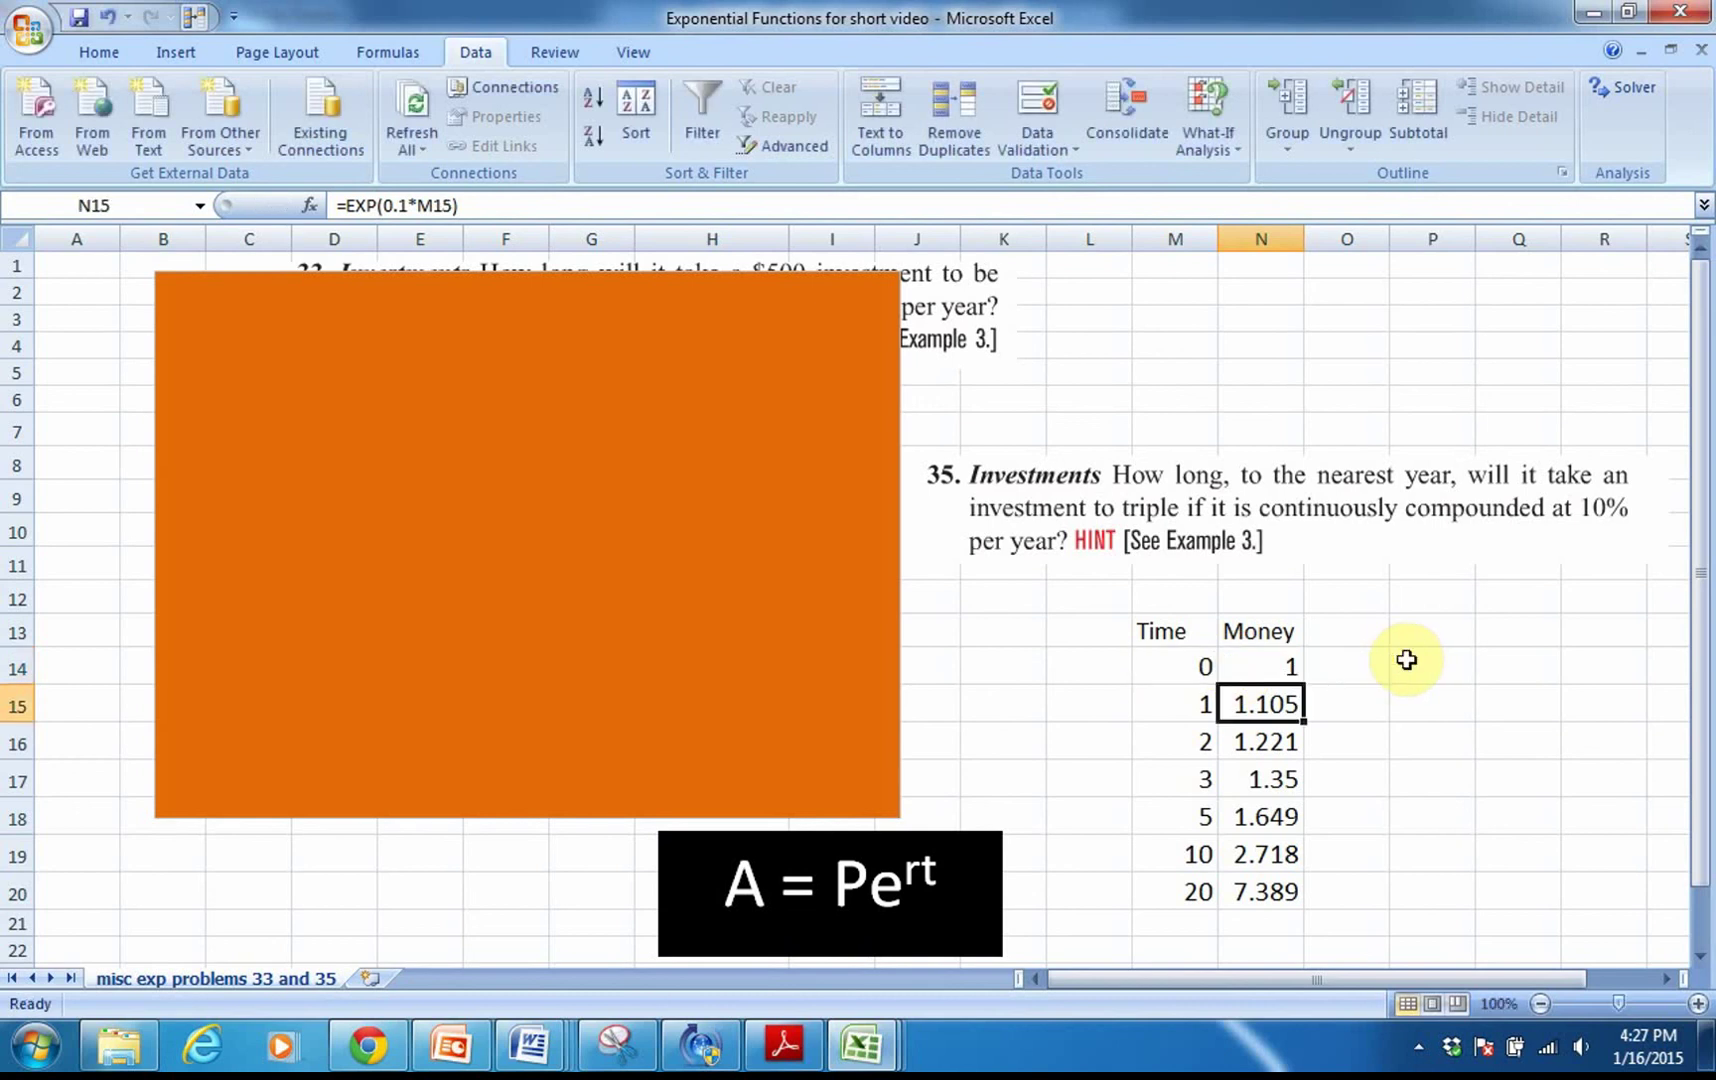
click(1275, 663)
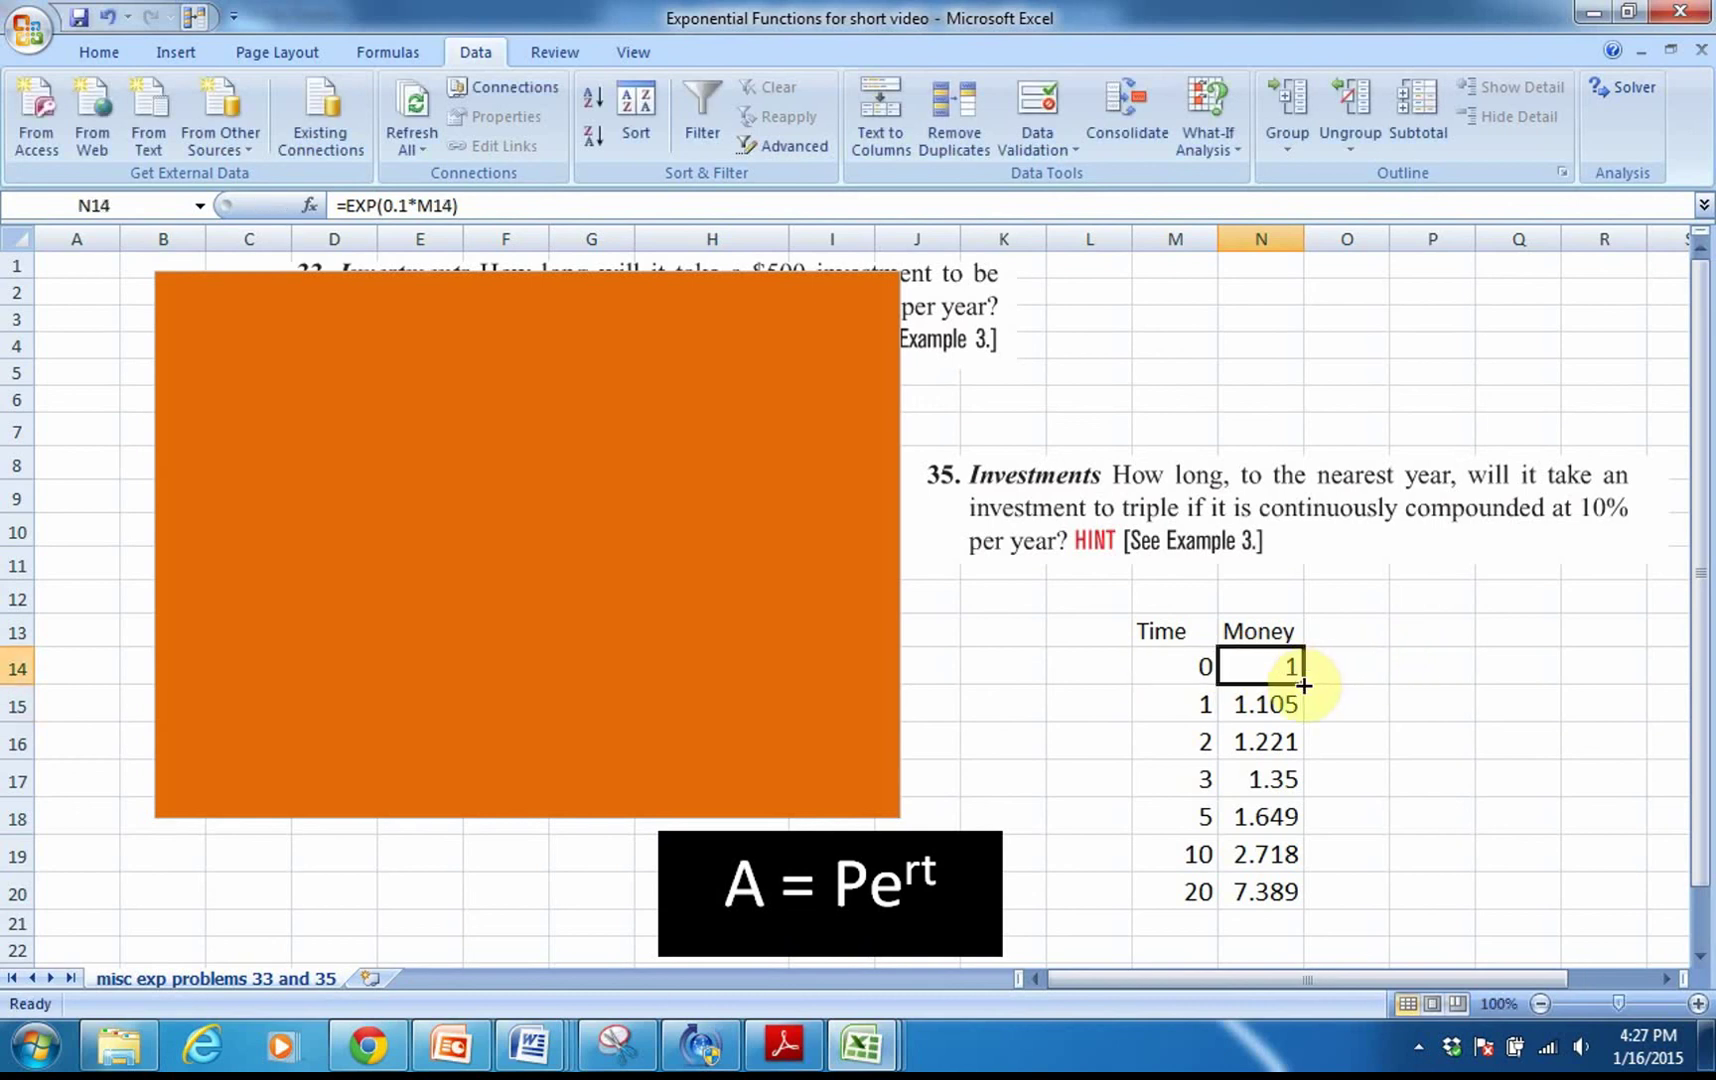
drag(1302, 680, 1306, 903)
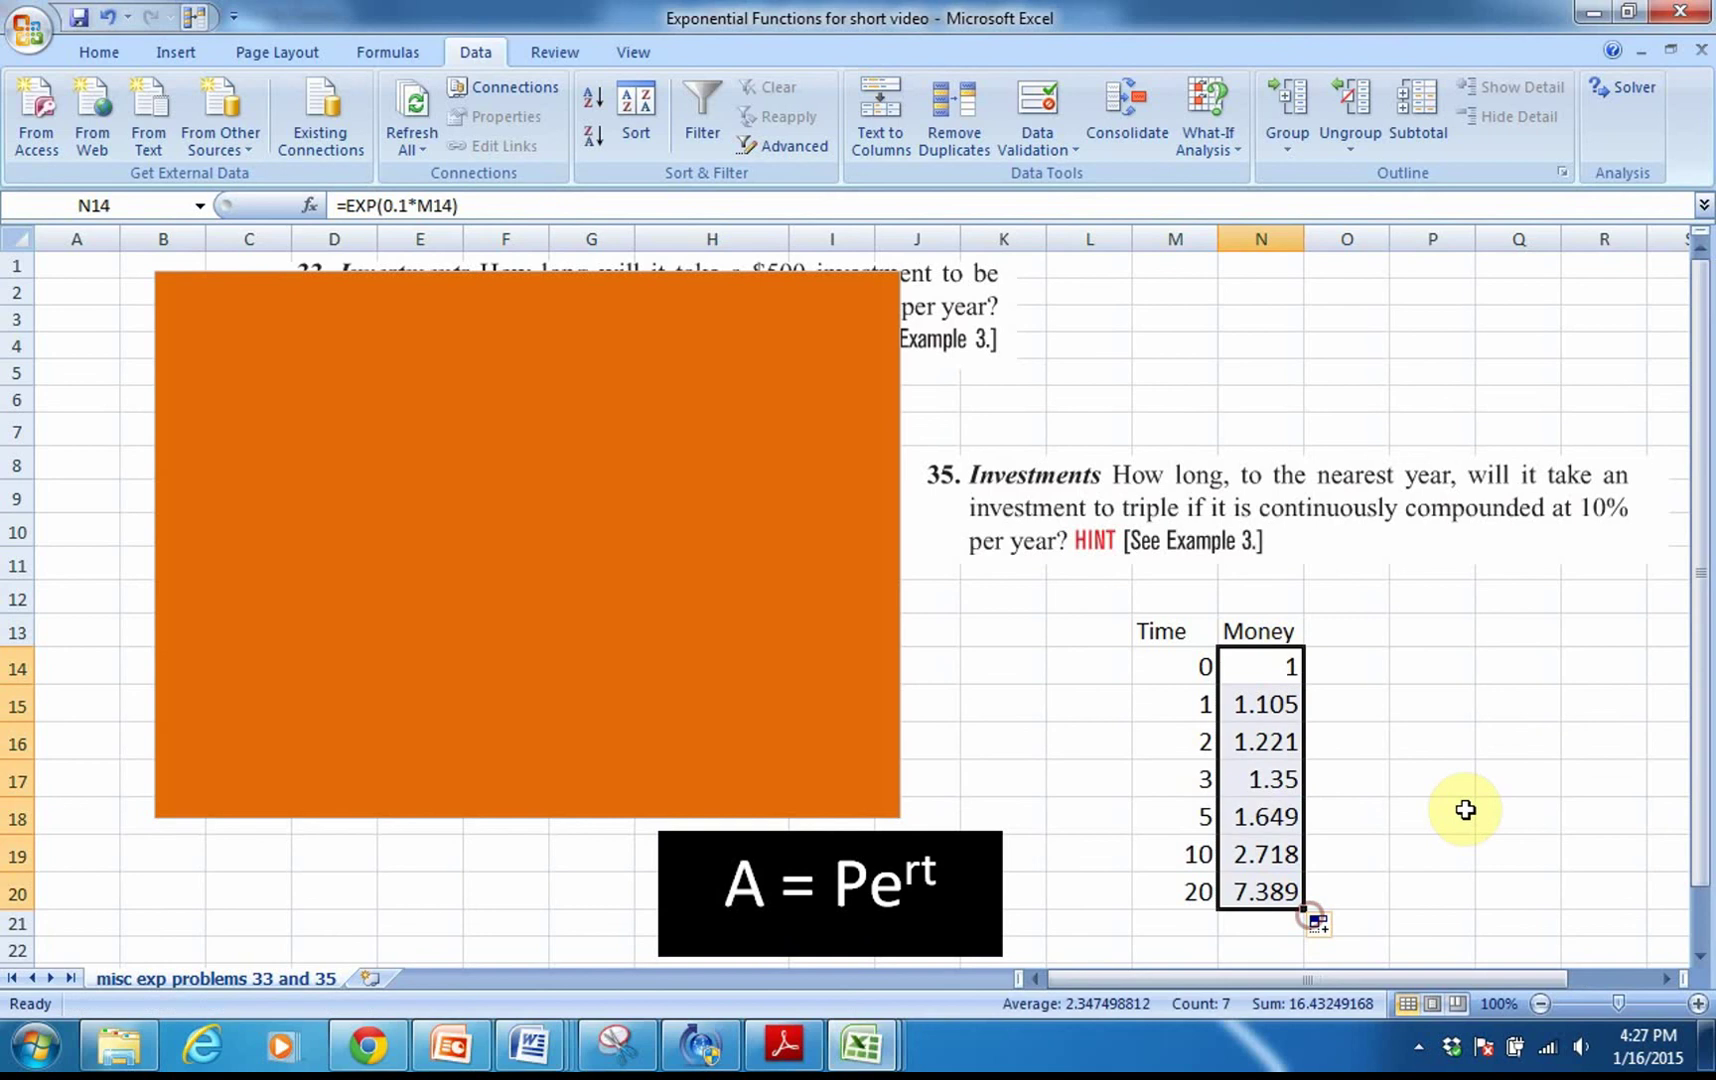
click(1365, 778)
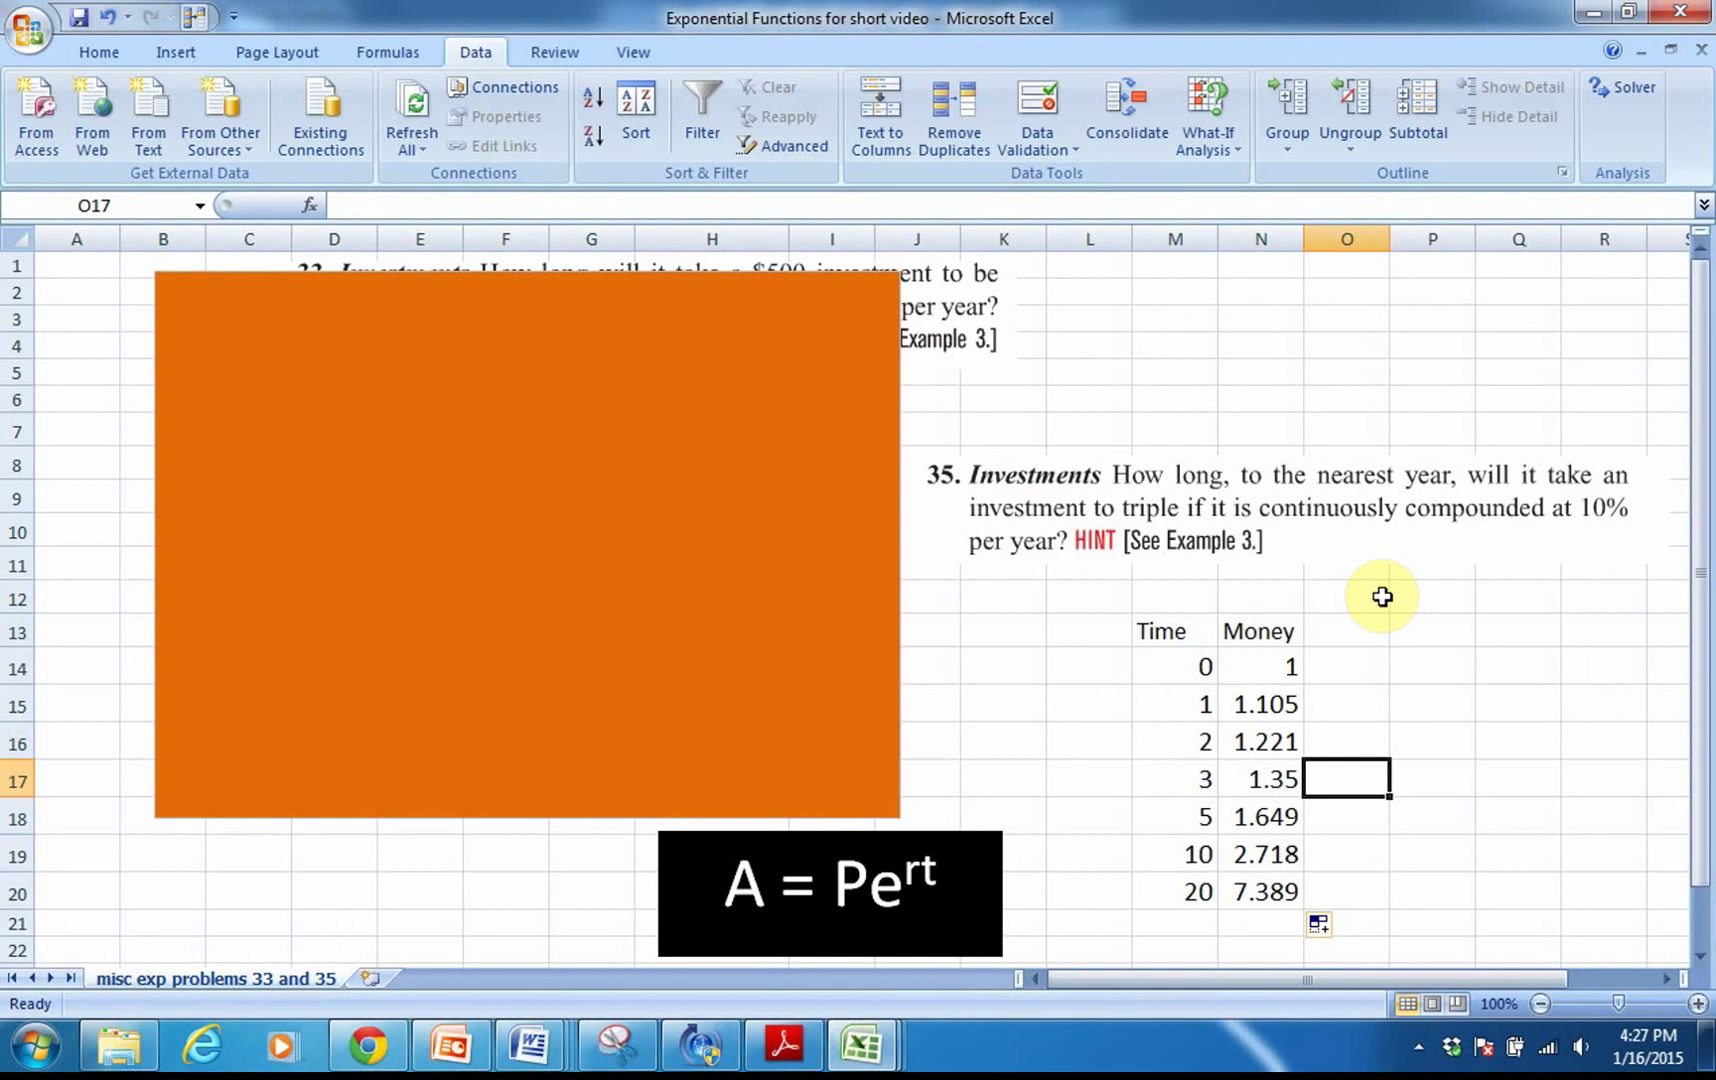
click(1260, 668)
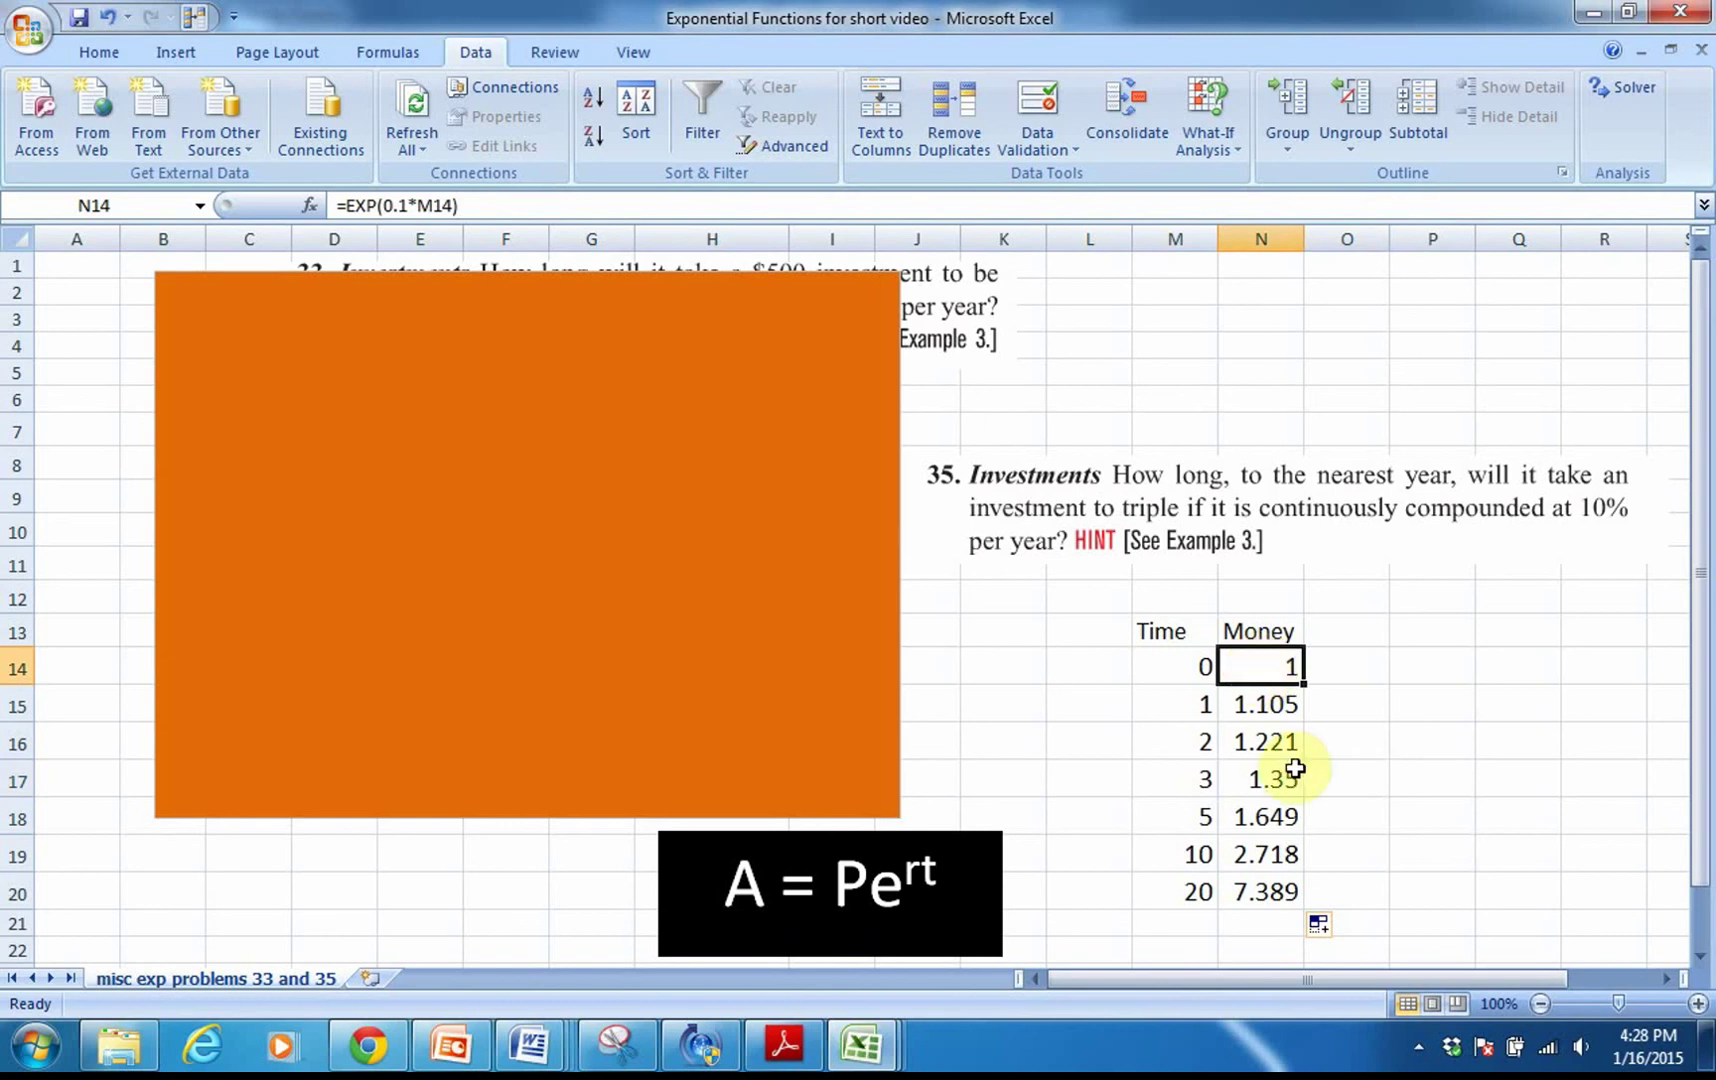
click(1259, 893)
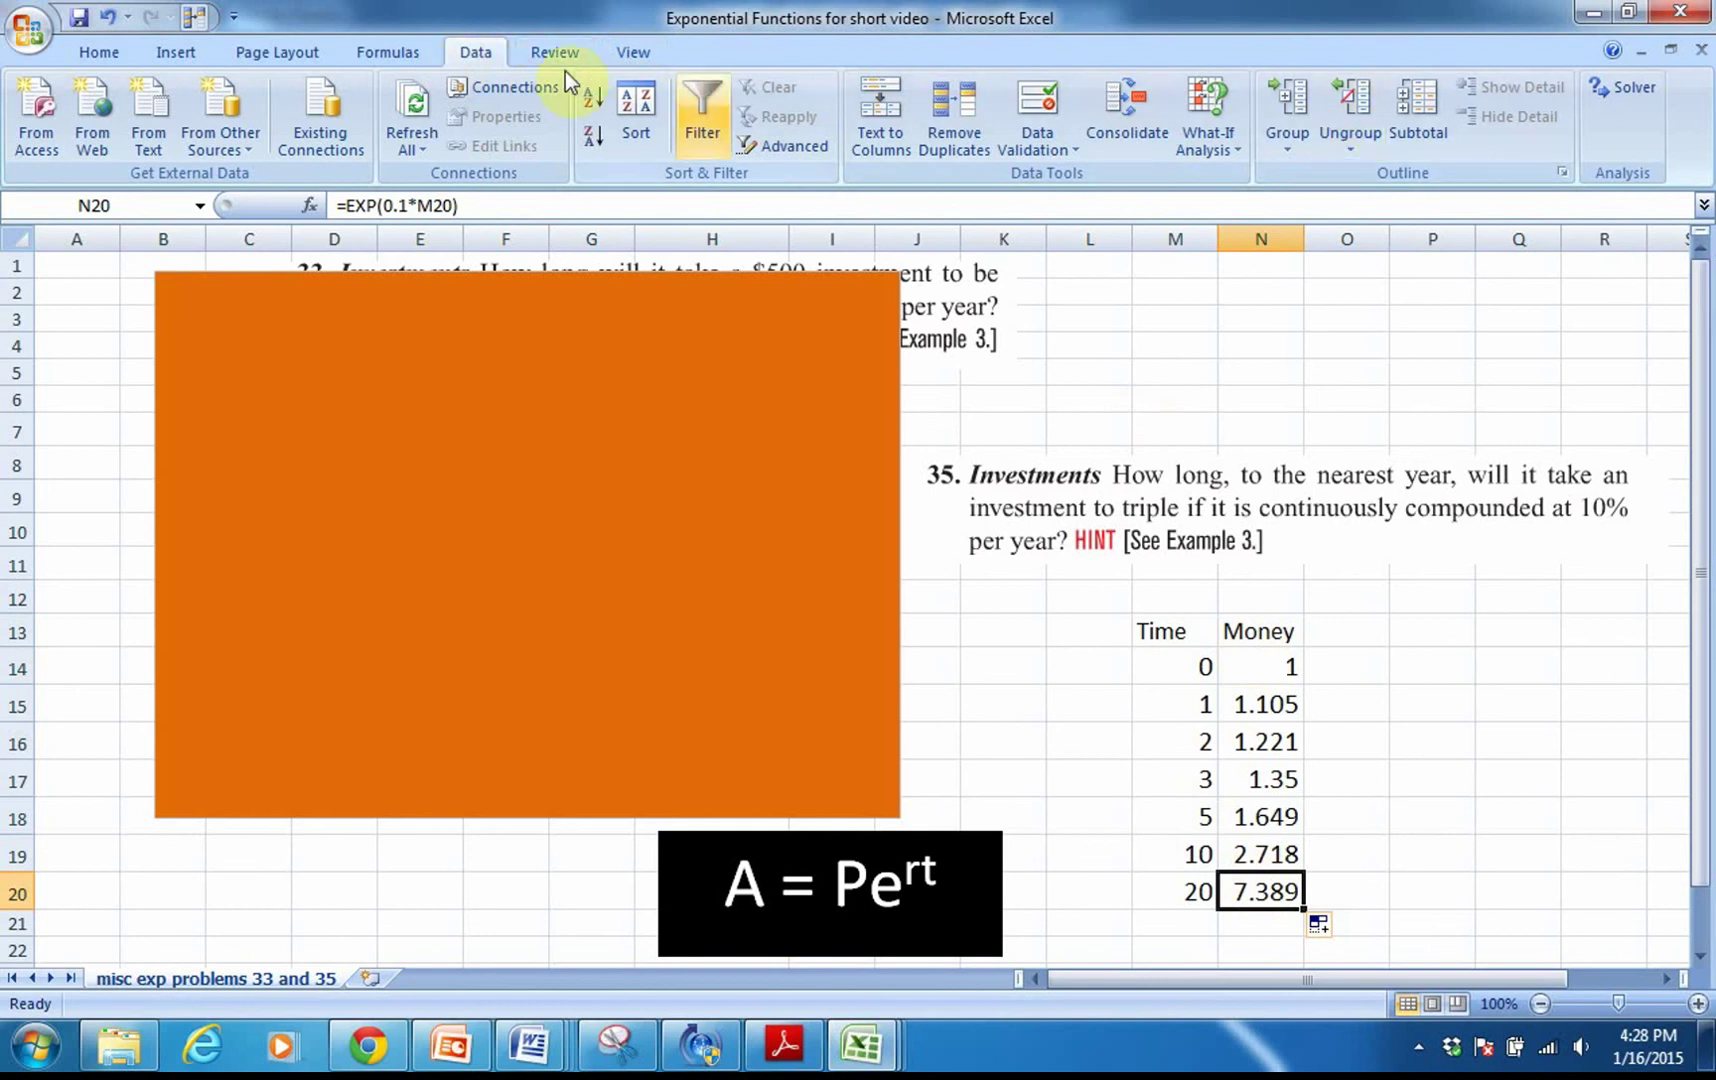
Goal Seek N20 to 3 by changing M20, giving a tripling time of 10.99 years
click(475, 60)
click(1207, 135)
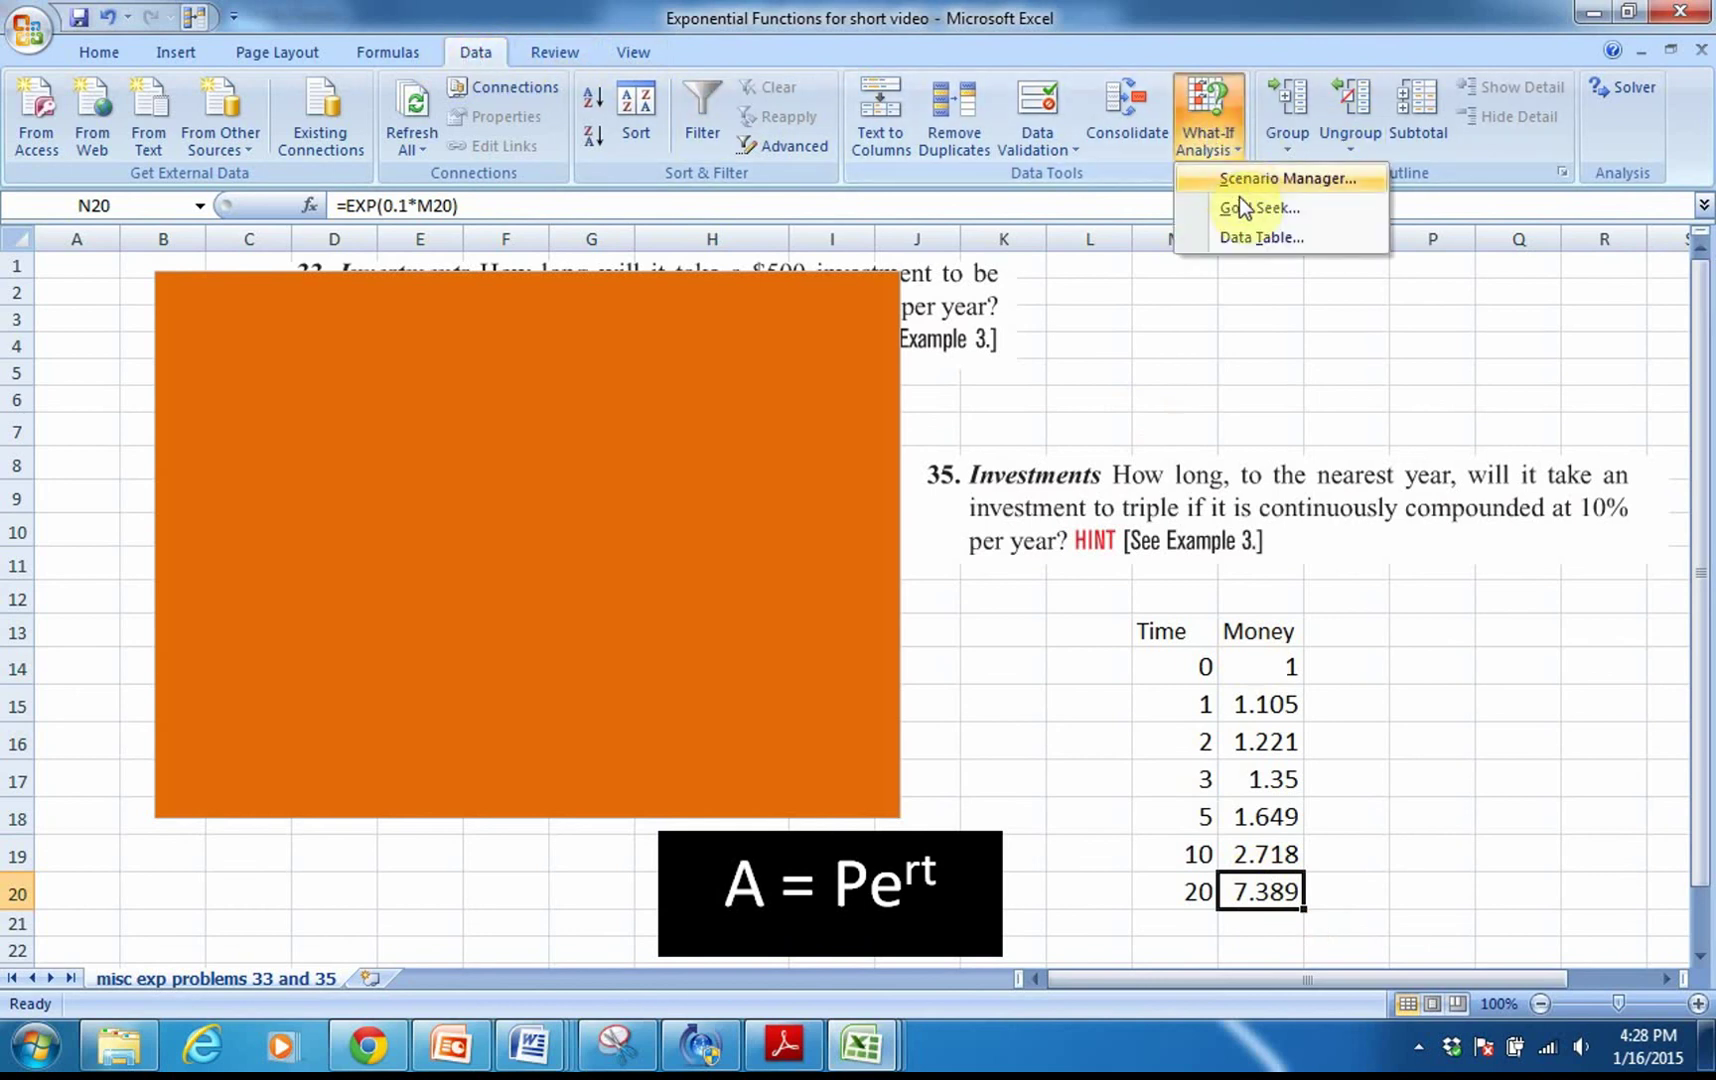
click(1240, 206)
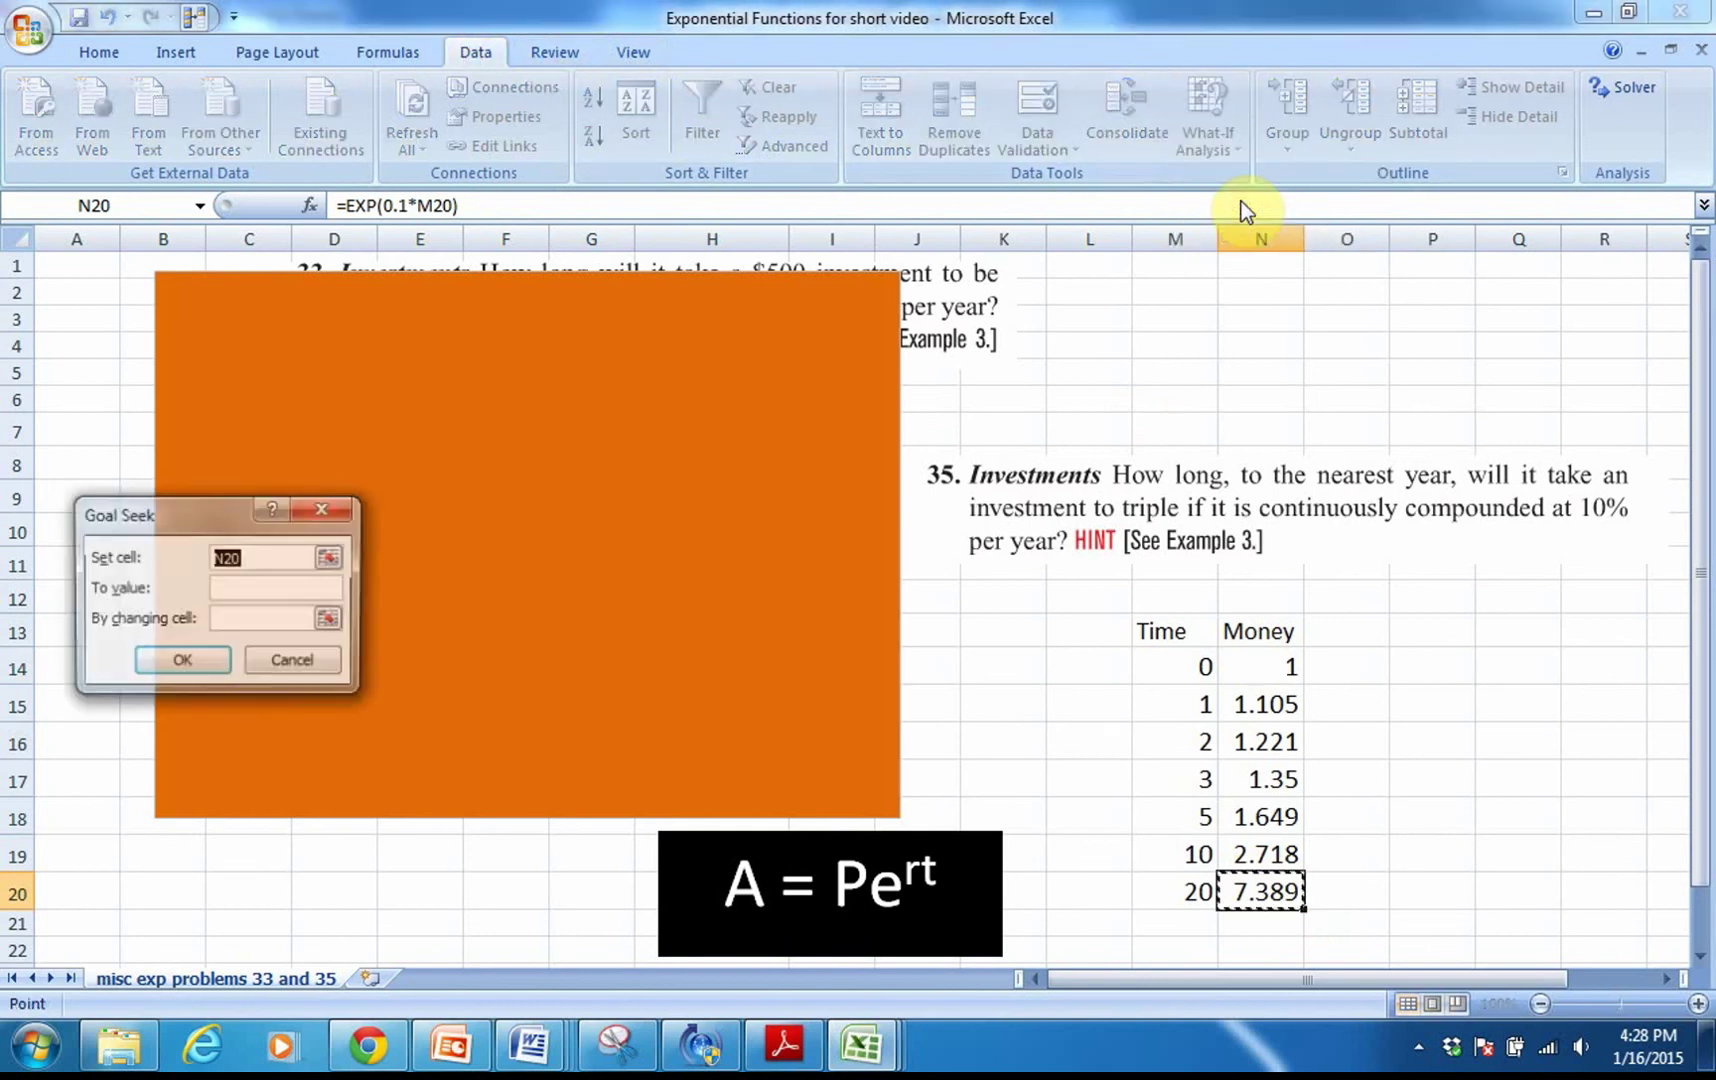
click(227, 590)
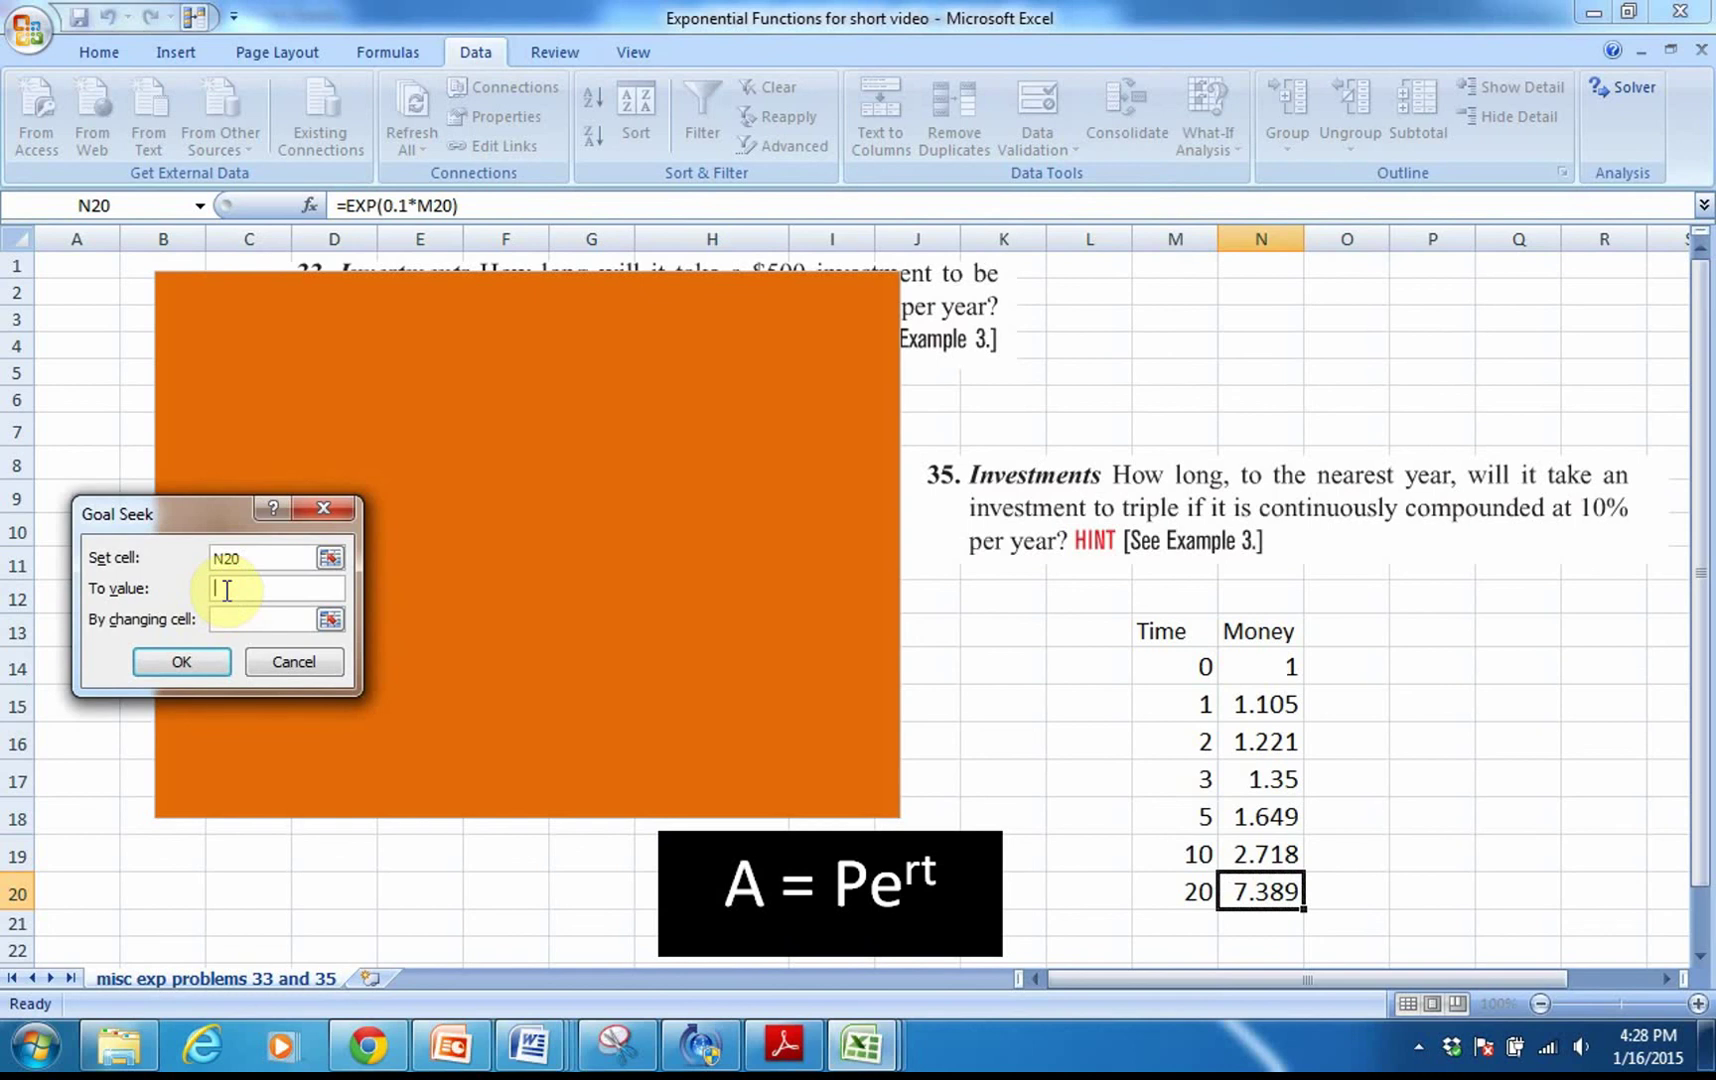
text(3)
click(230, 619)
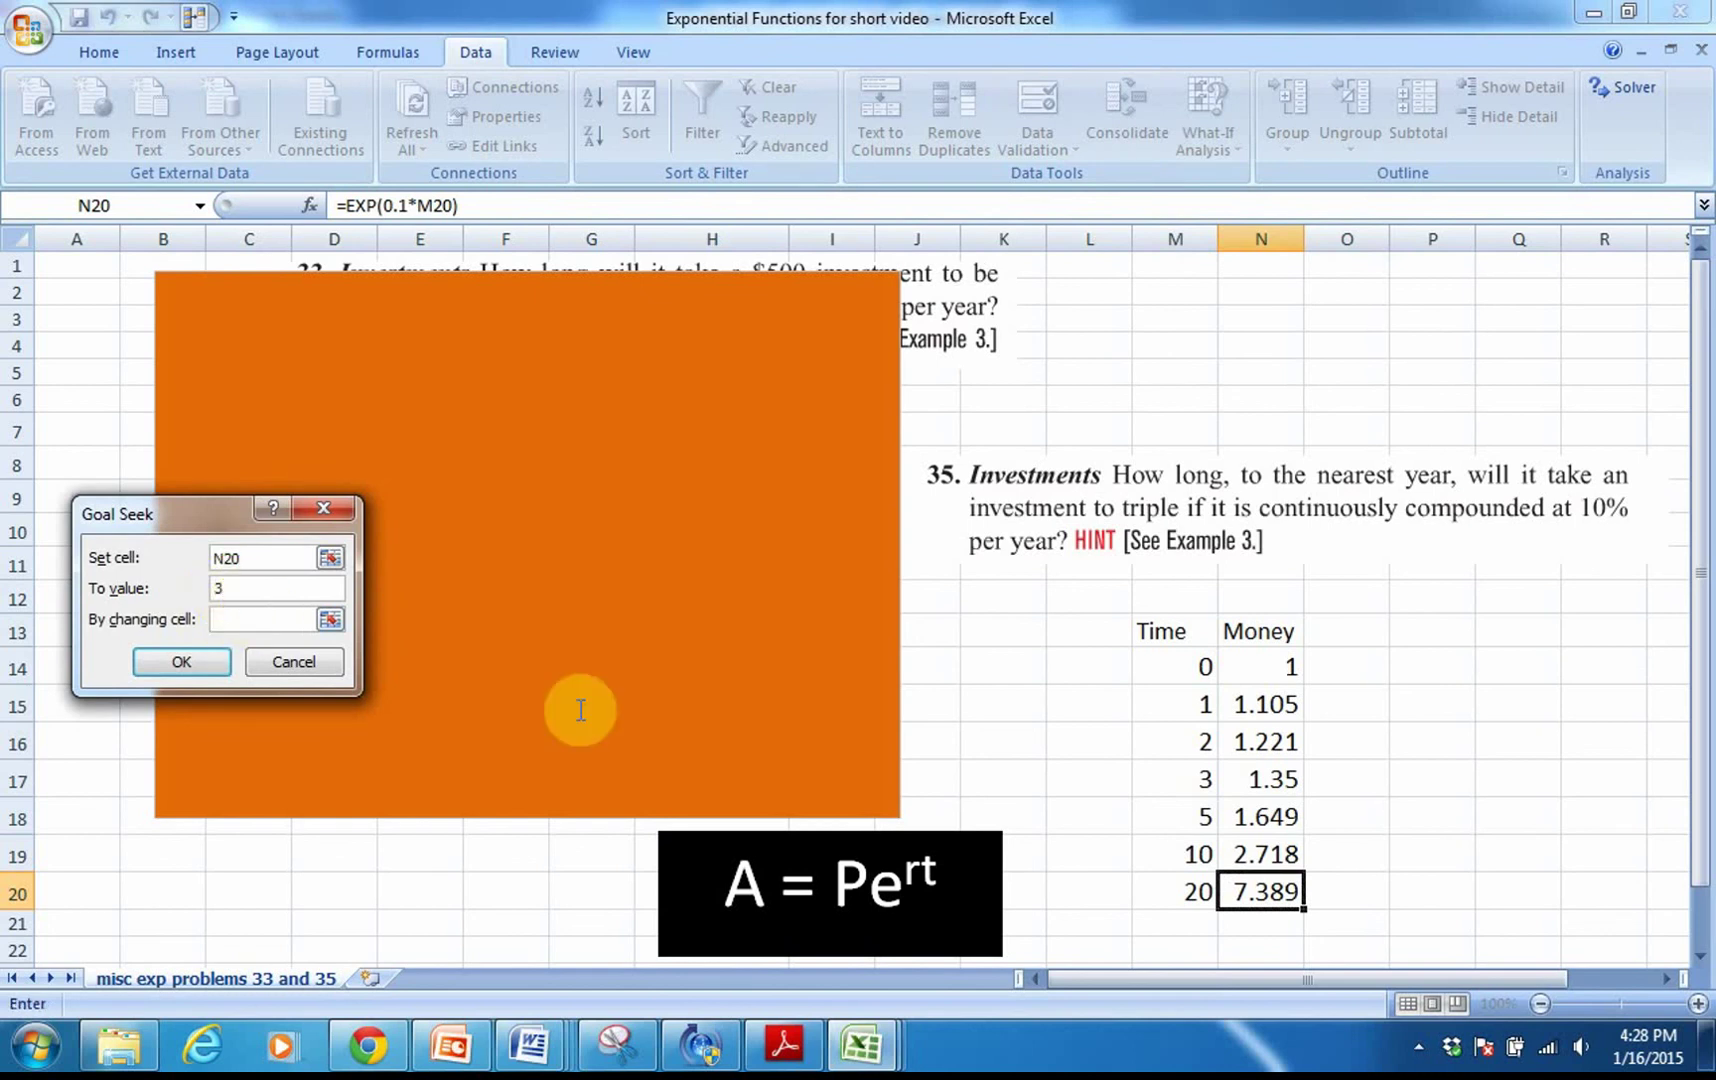
click(1175, 895)
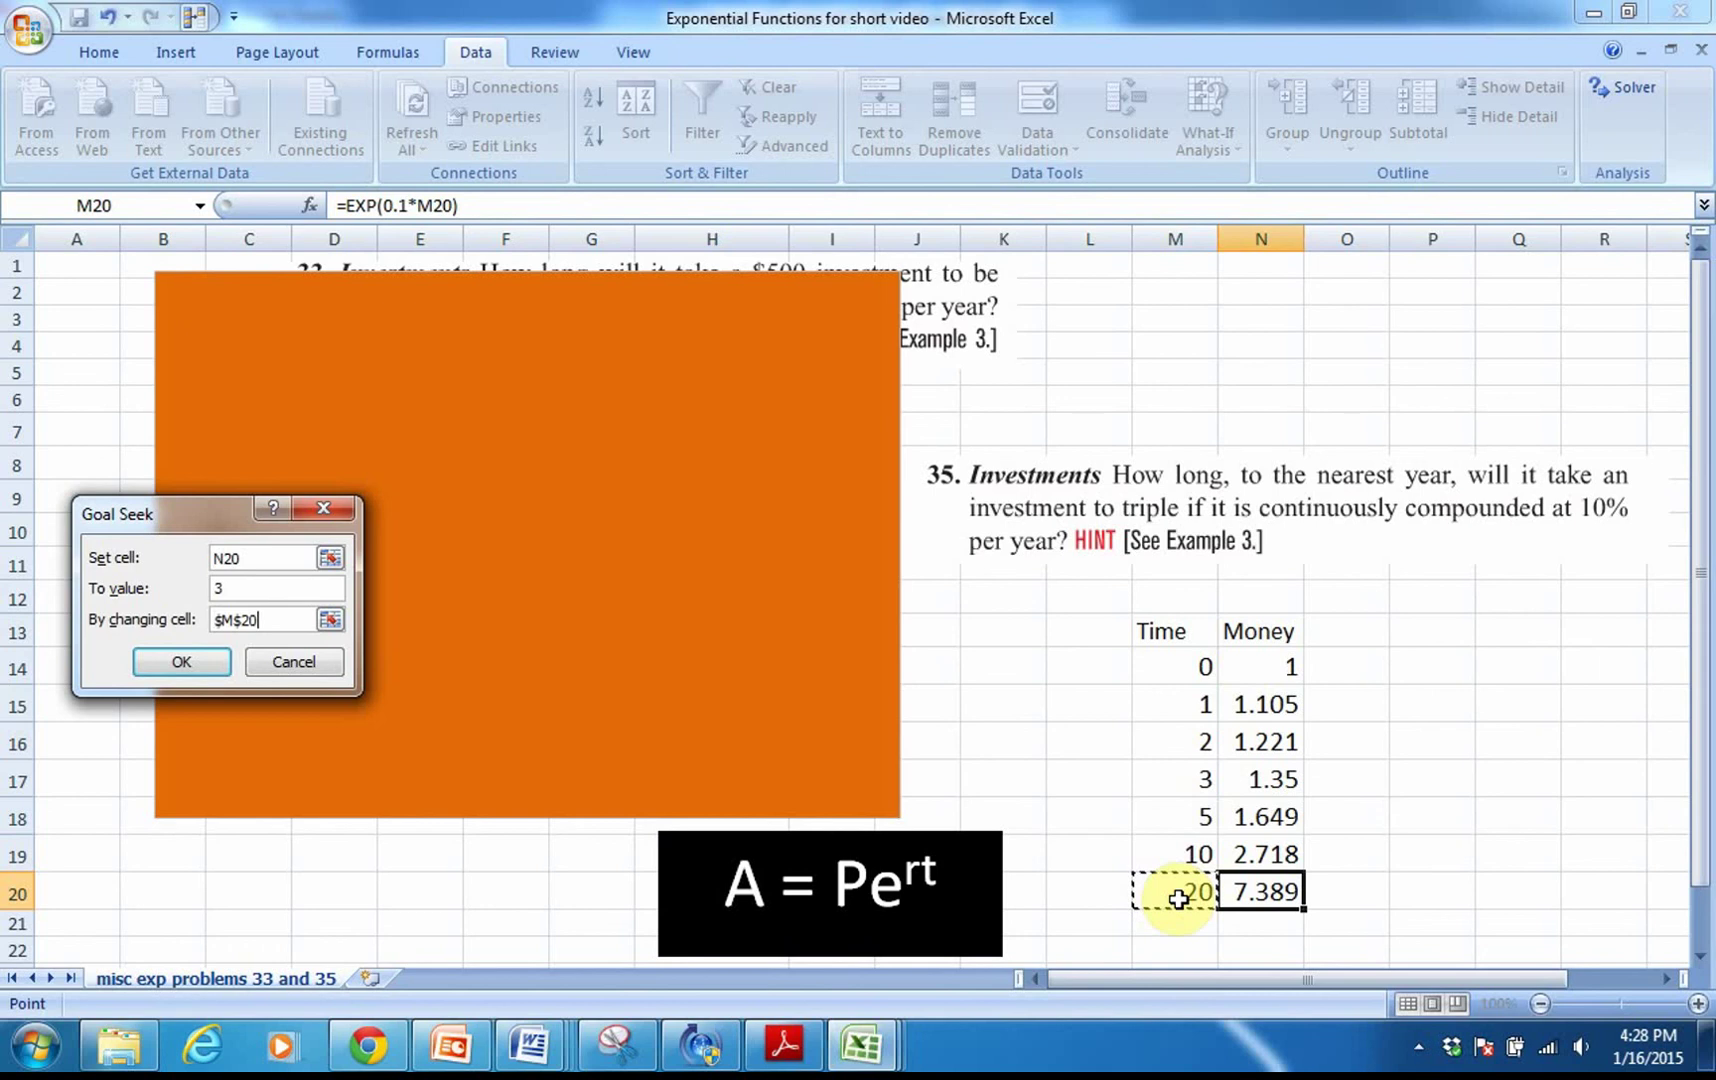
click(190, 664)
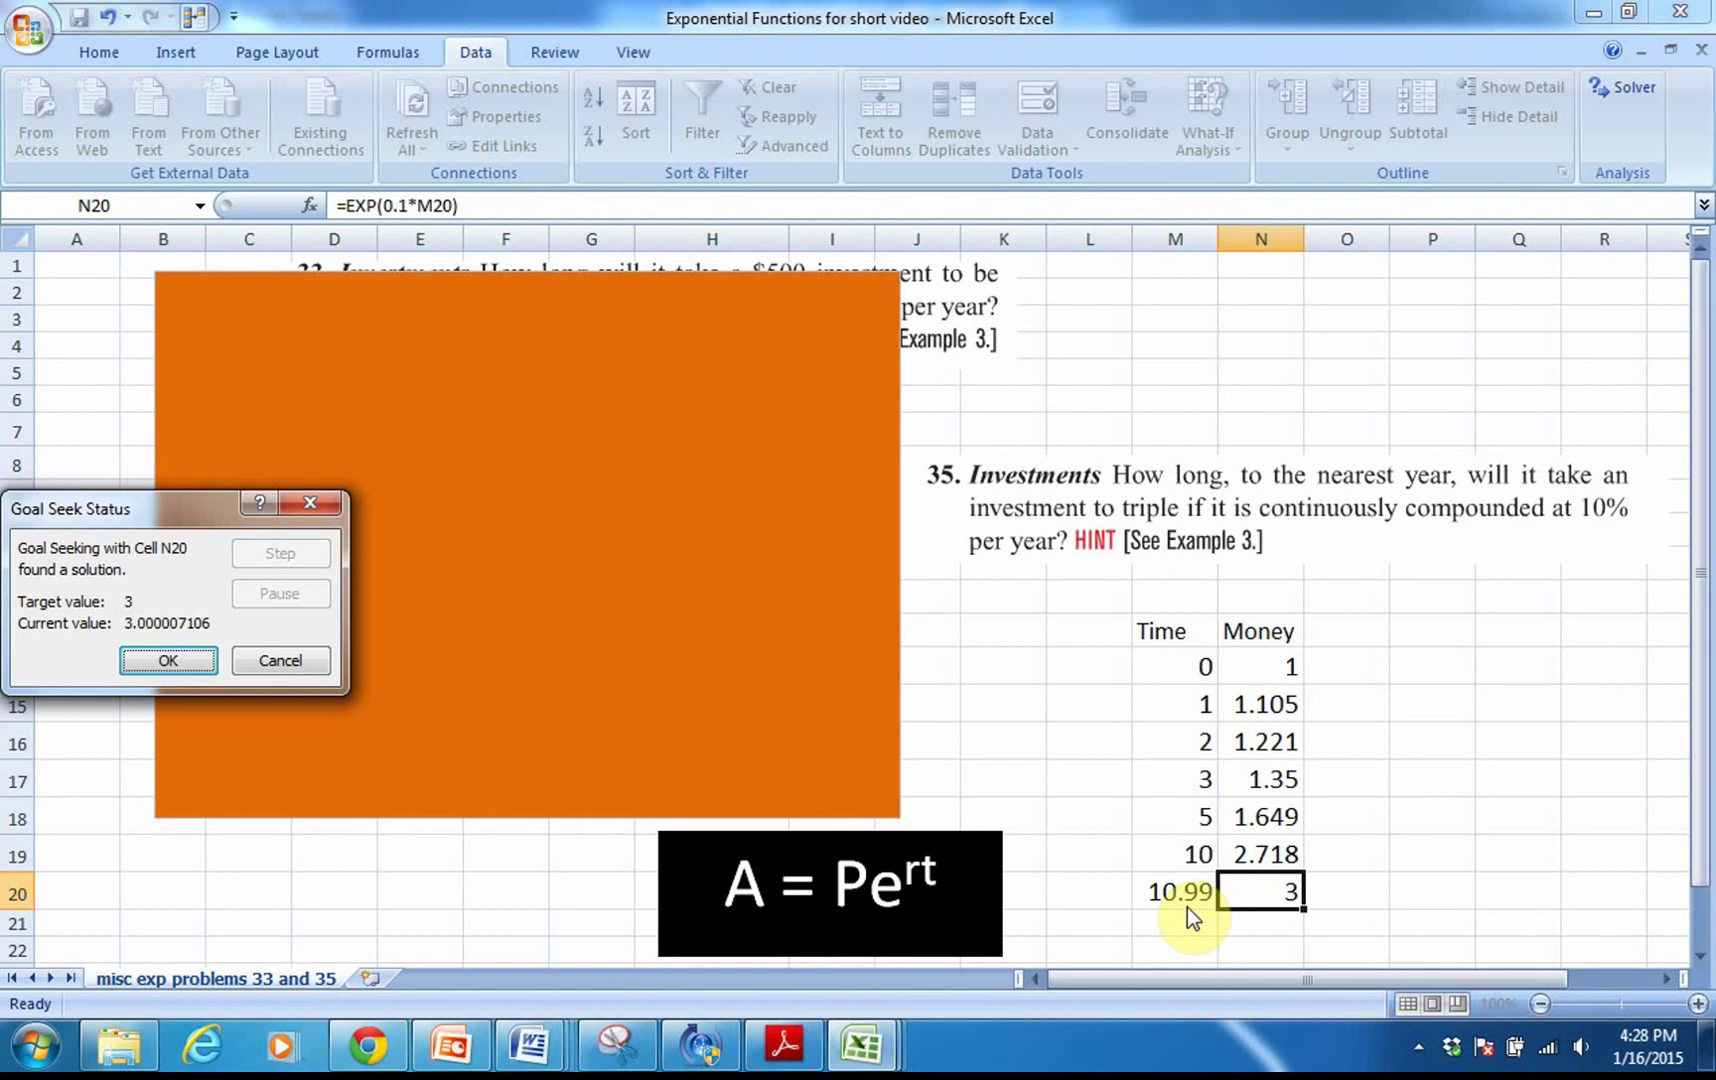
click(184, 656)
click(1337, 634)
double_click(1337, 634)
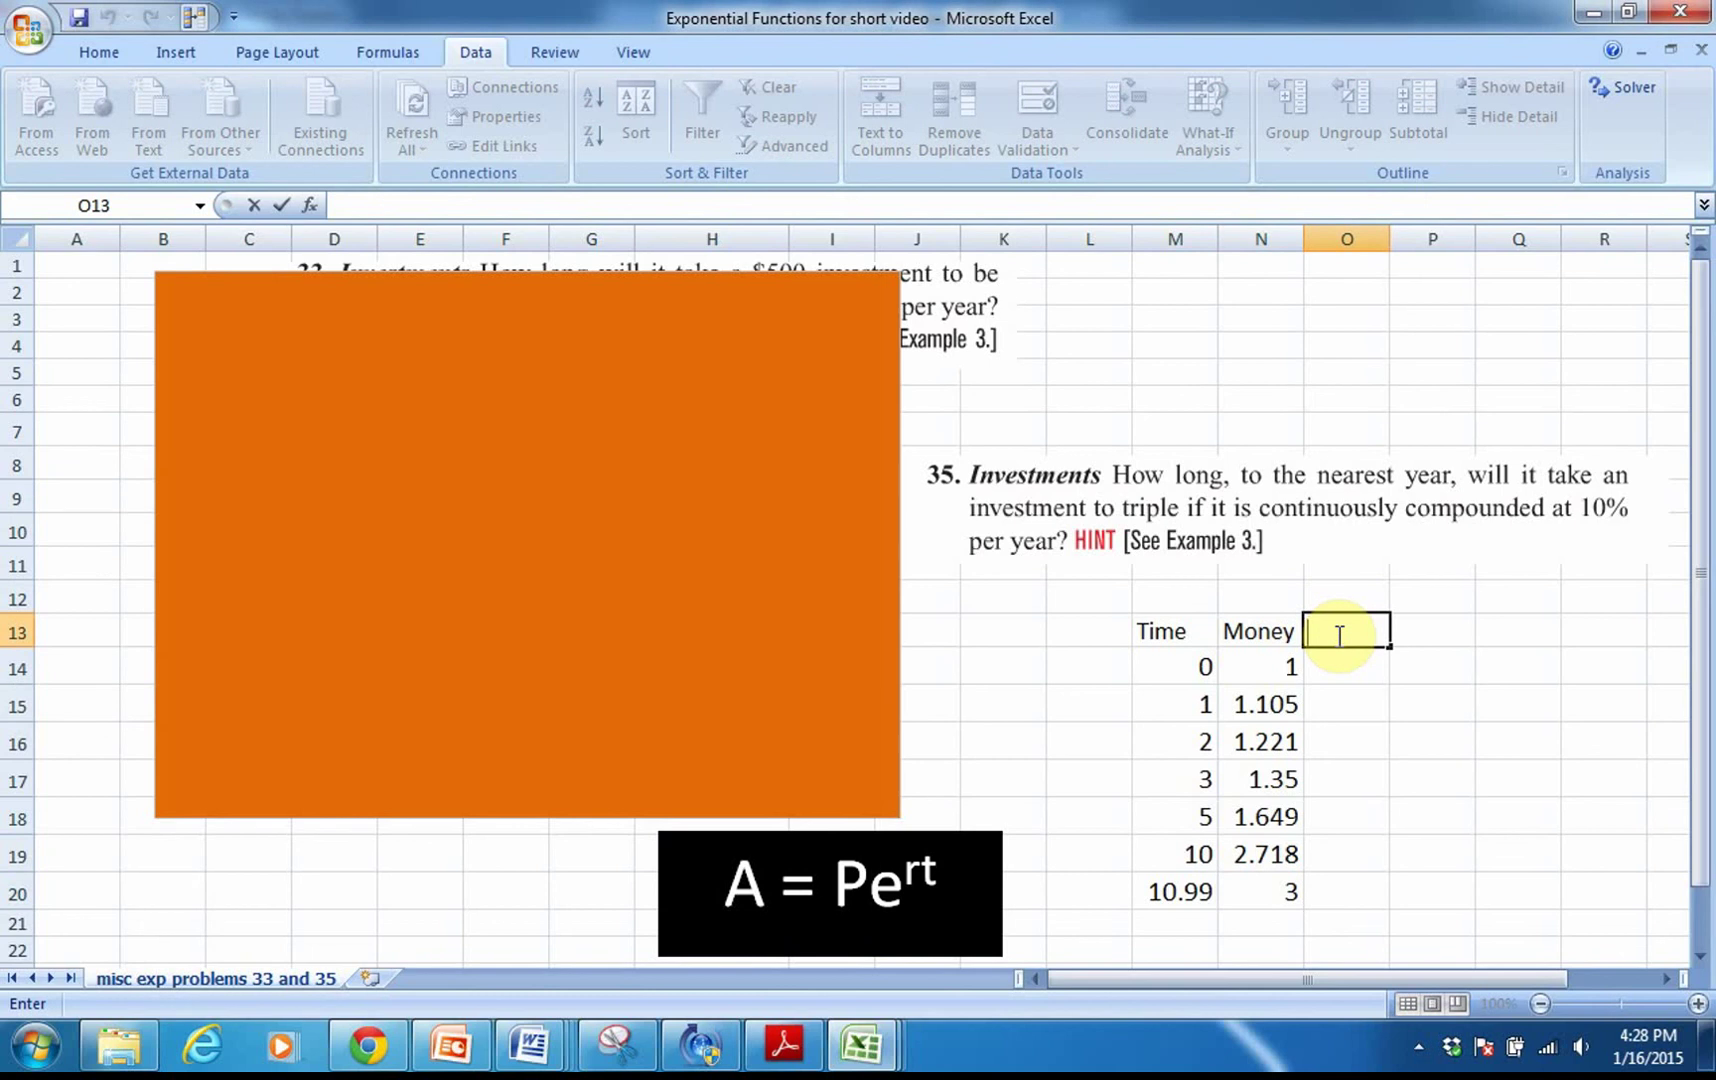
Label O13 'Money orig amount is $400', wrap its text, and widen column O
text(Money orig)
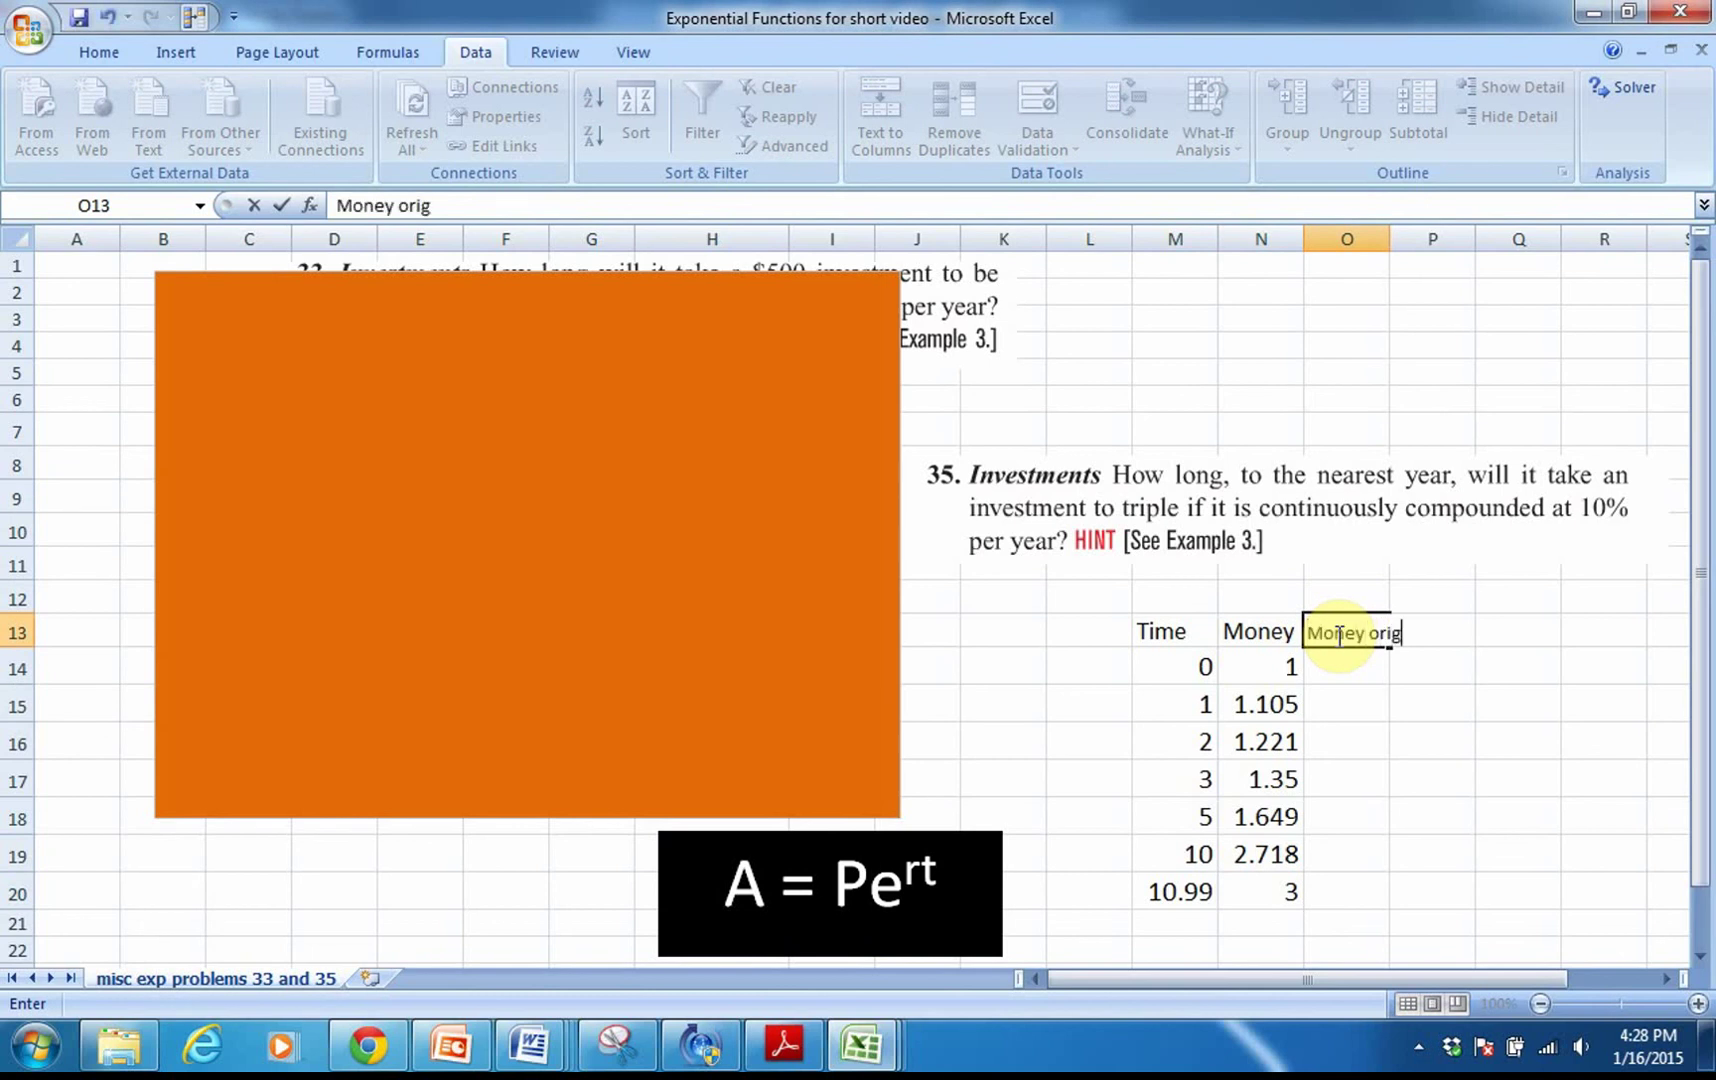
text( amount is)
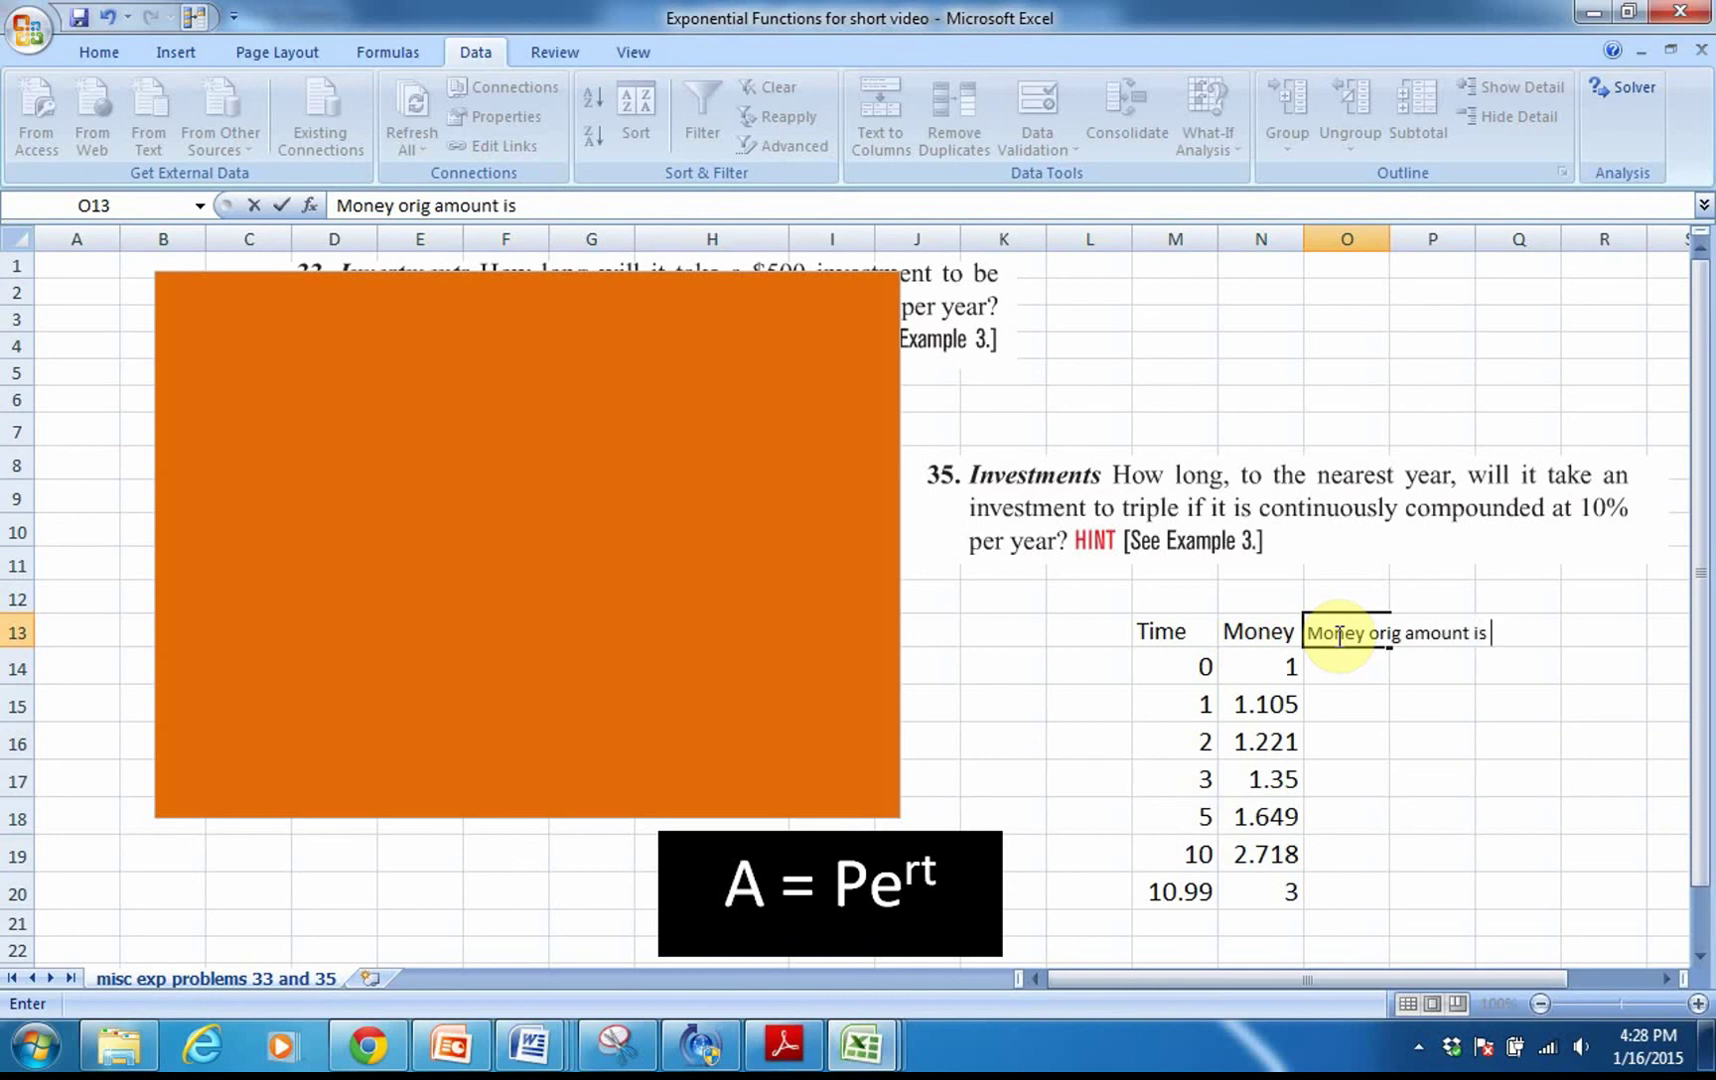
text( $400)
key(Return)
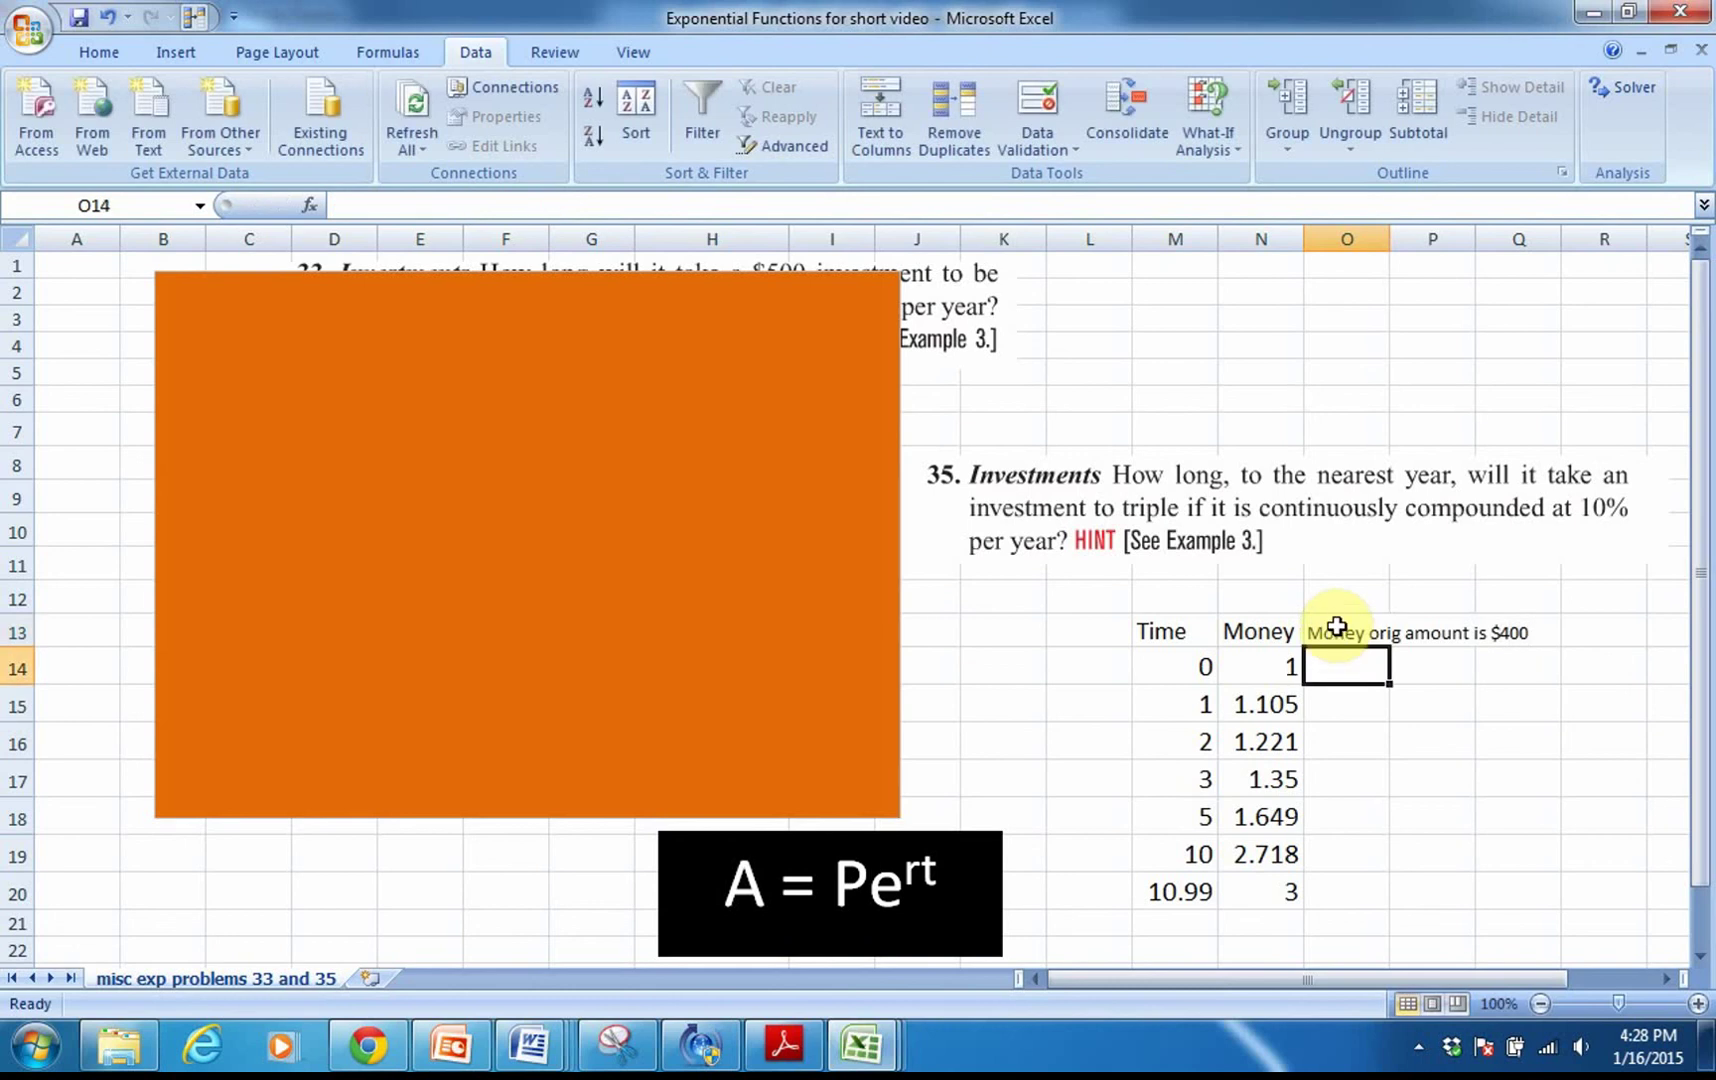
click(1341, 638)
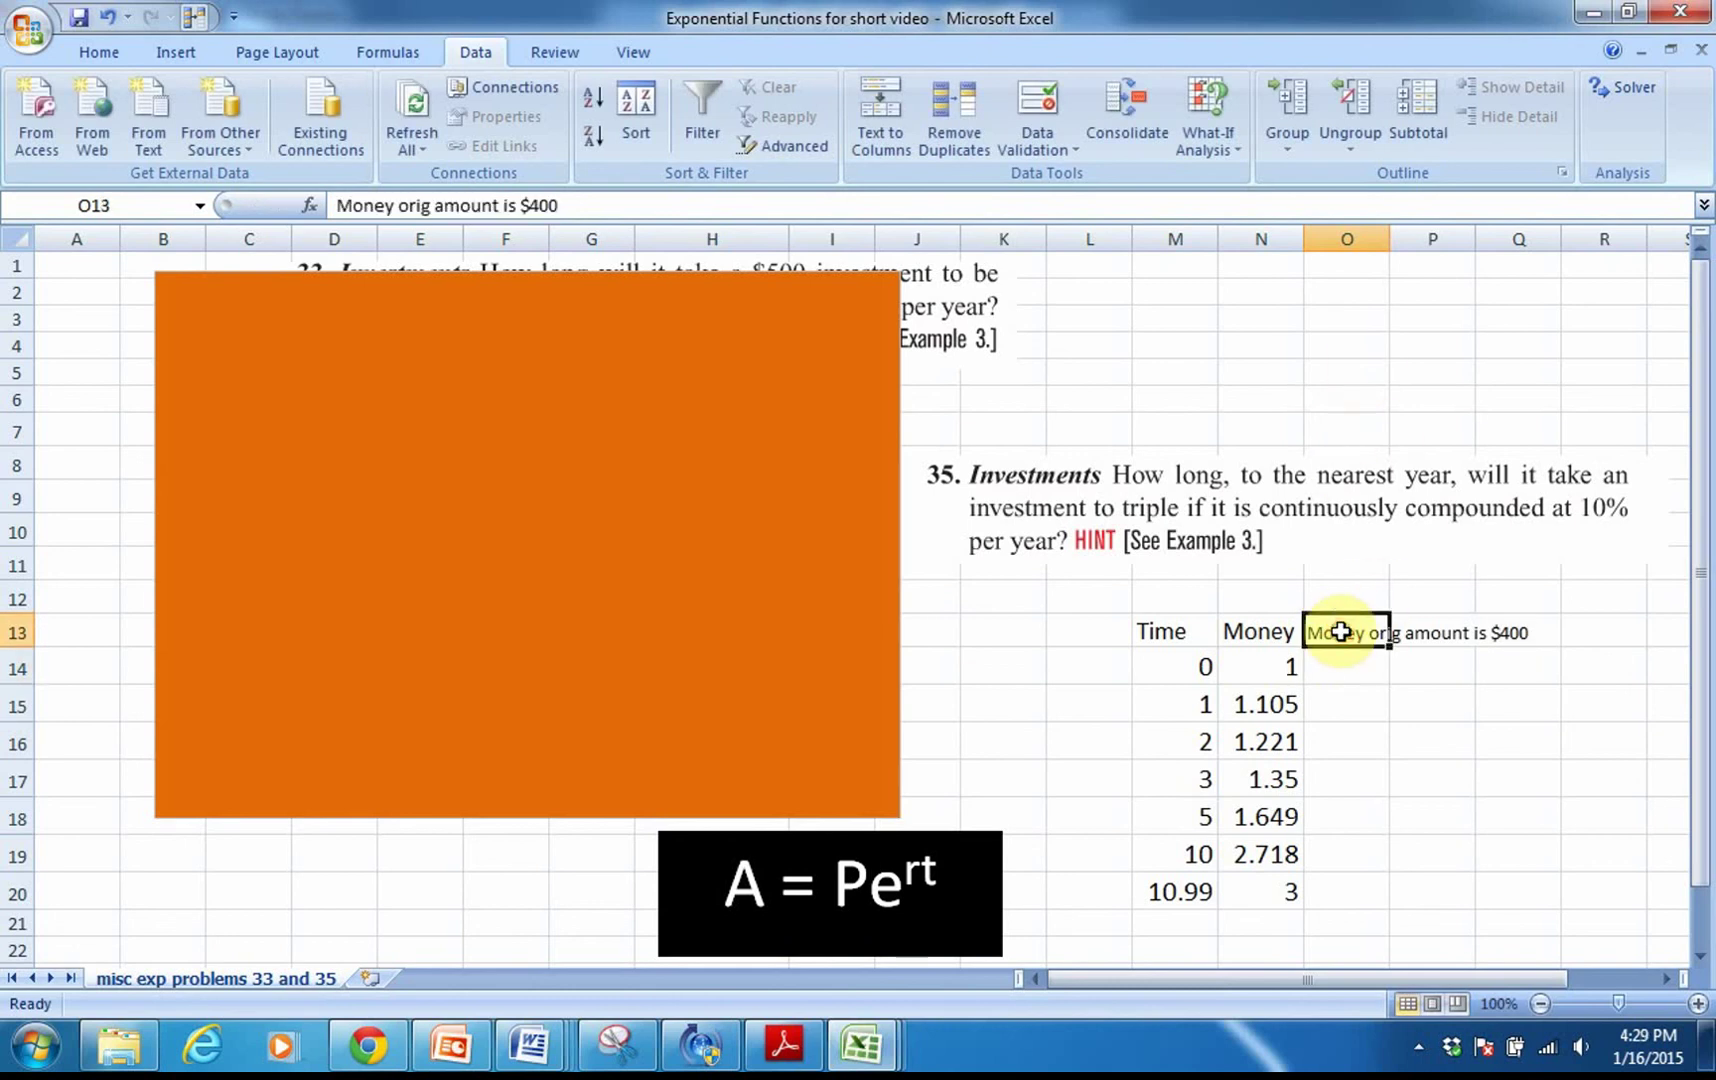
click(90, 51)
click(702, 98)
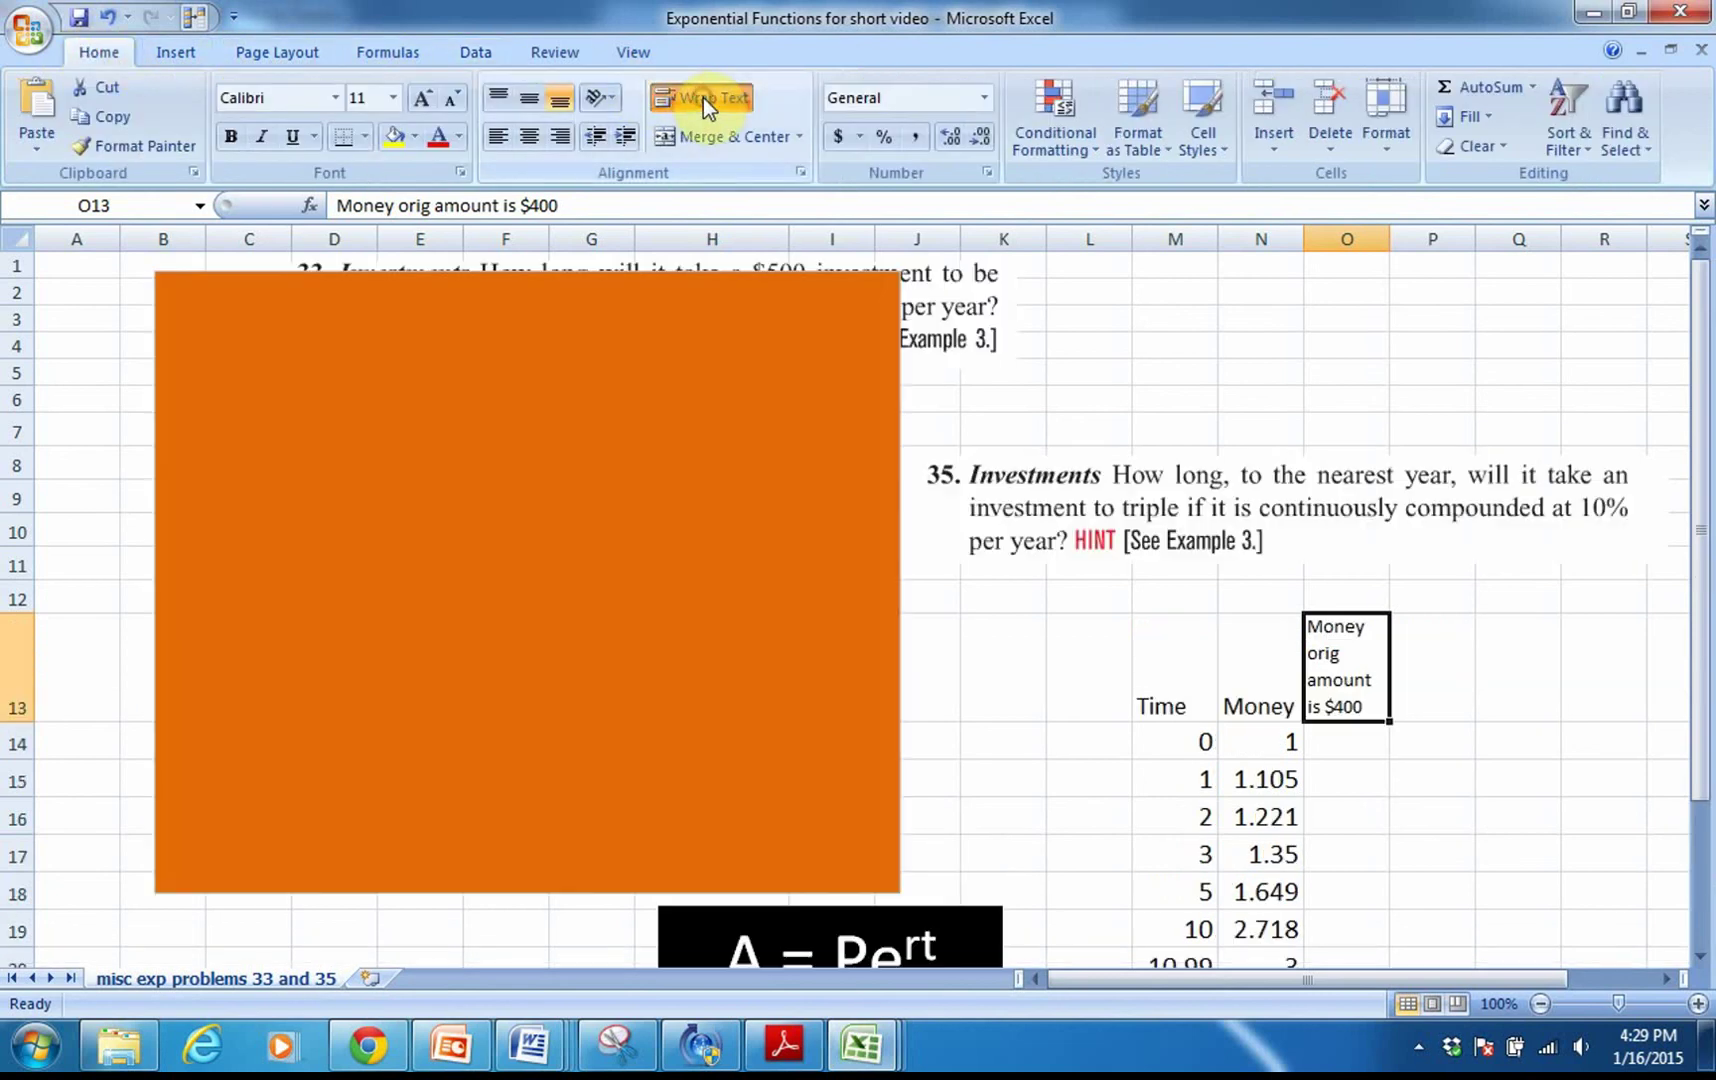
drag(1392, 243, 1407, 241)
drag(1697, 517, 1704, 651)
click(1333, 638)
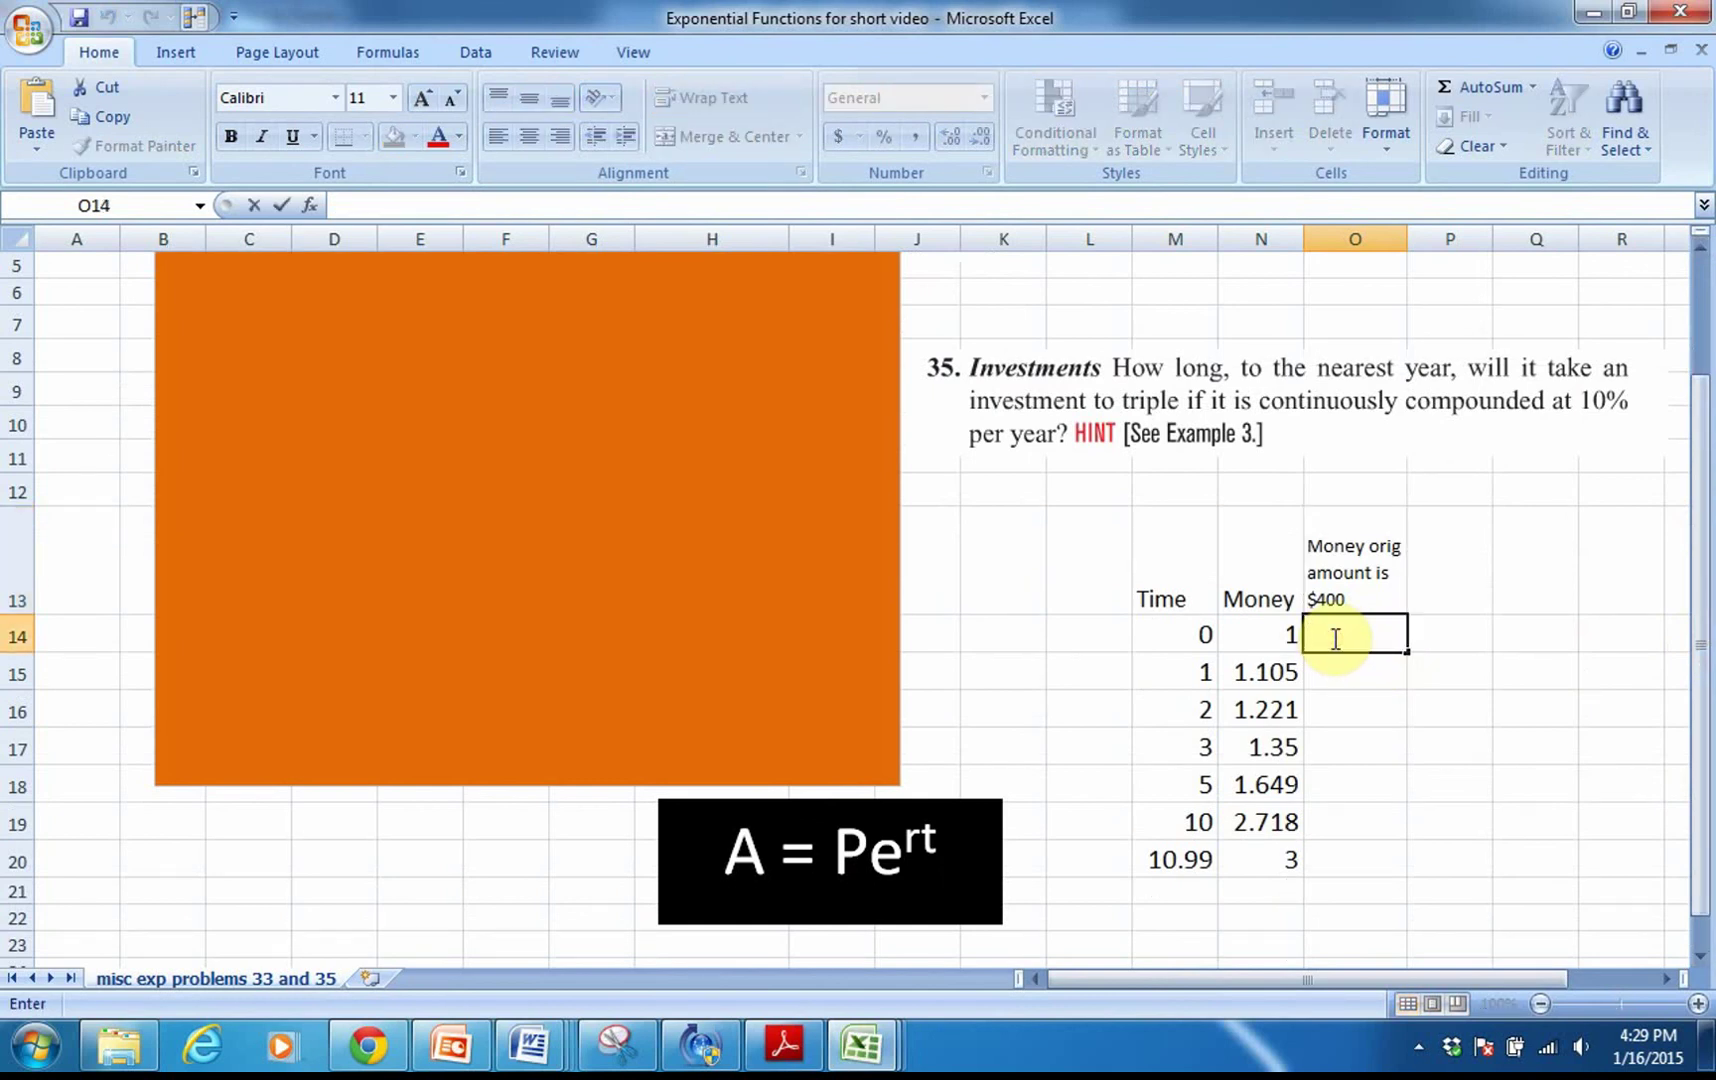
Enter =400*EXP(.1*M14) in O14 and fill it to O20, reaching 1200.00284 at 10.99 years
text(=)
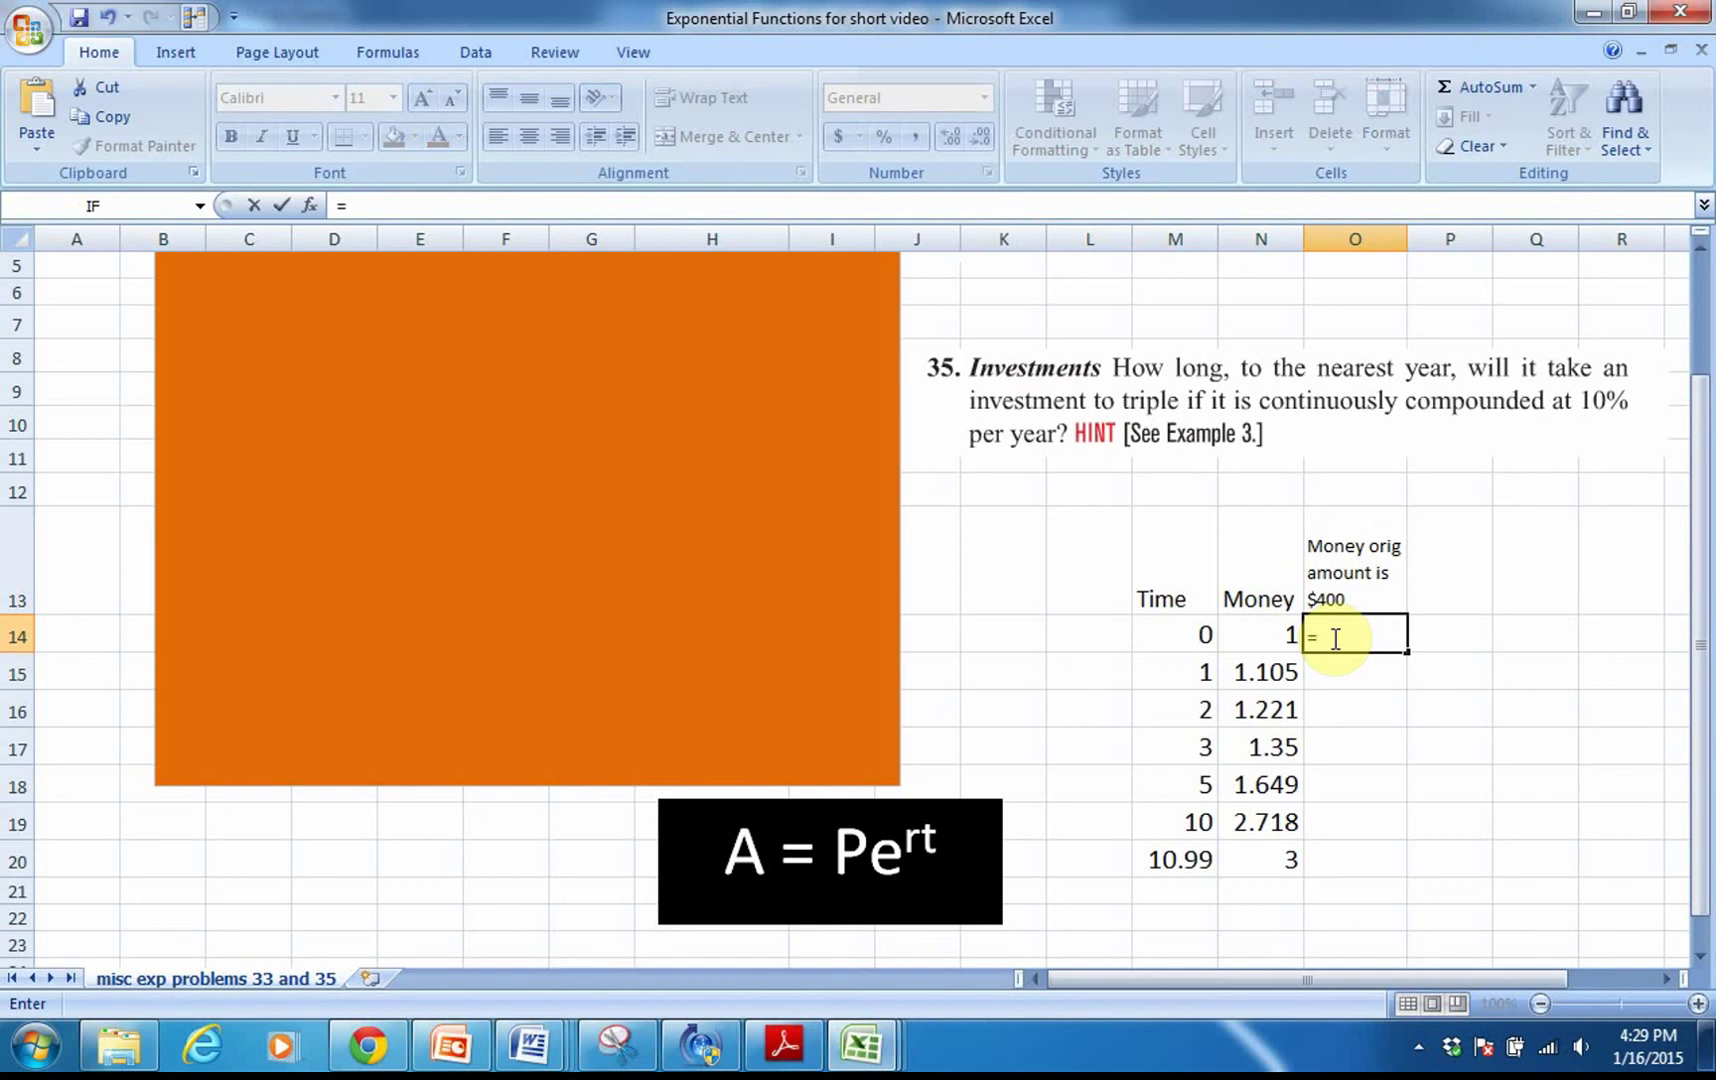
text(400*exp)
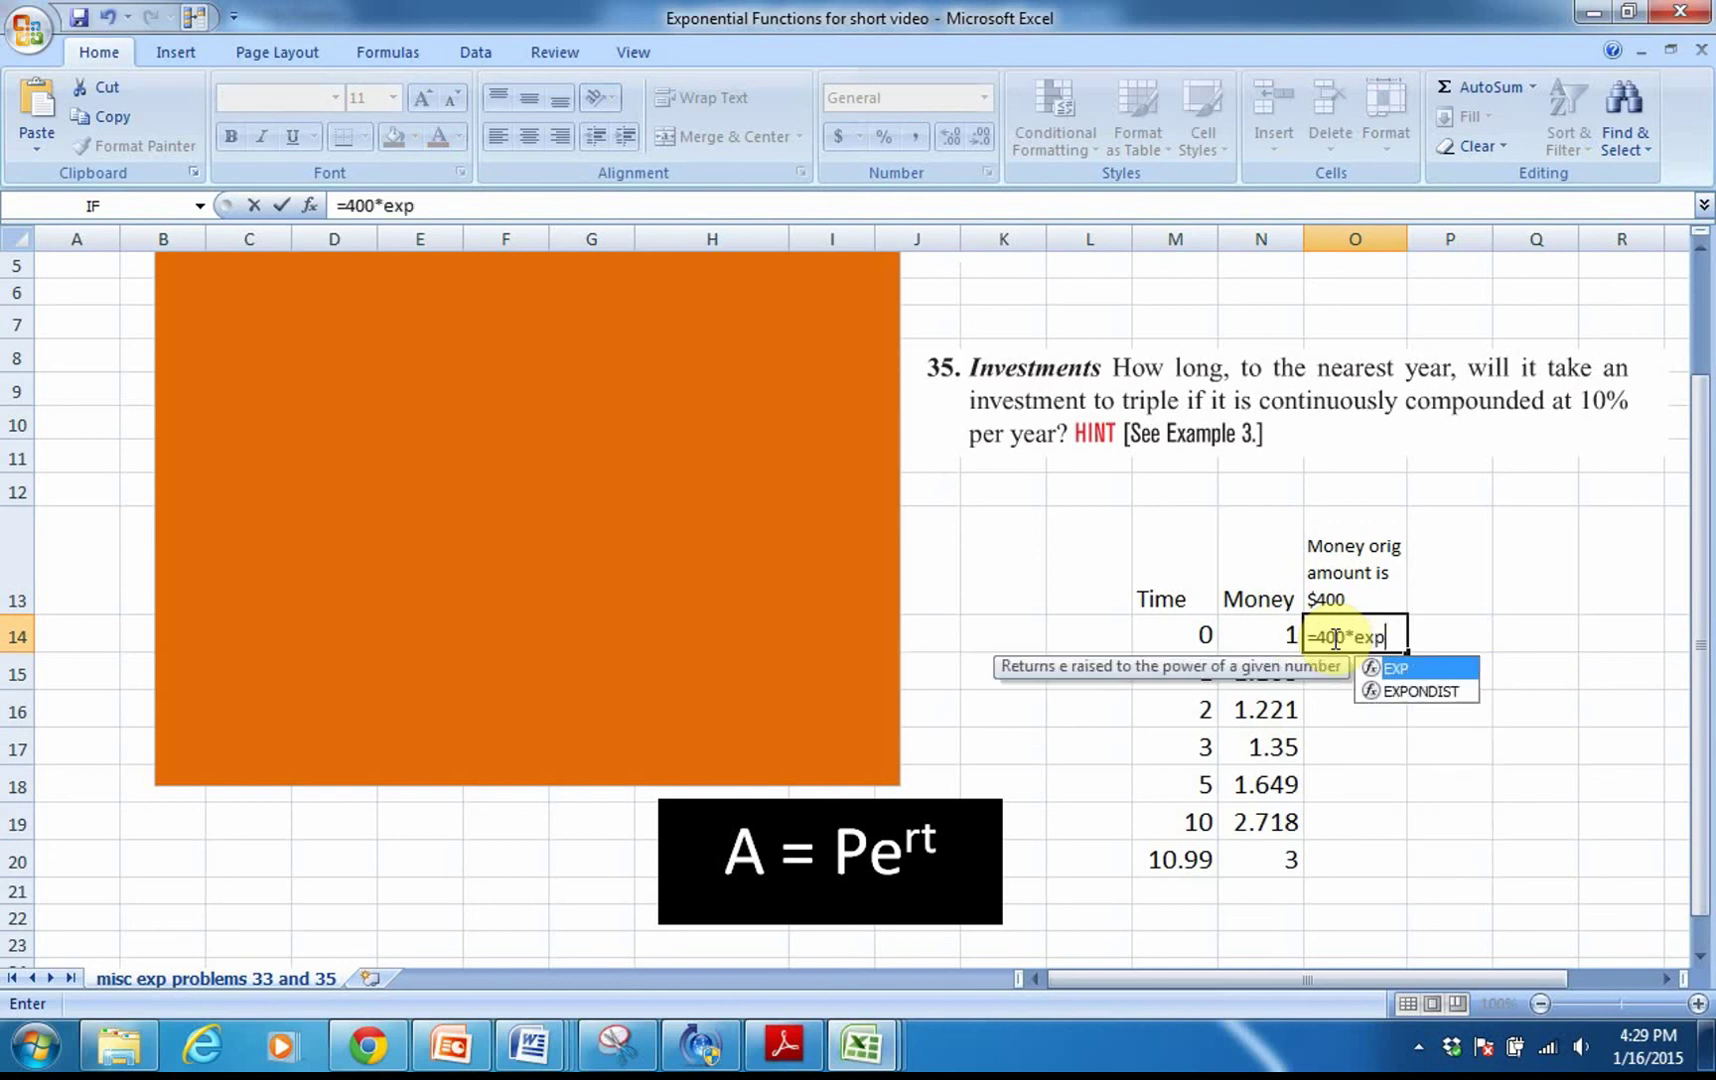
double_click(1416, 670)
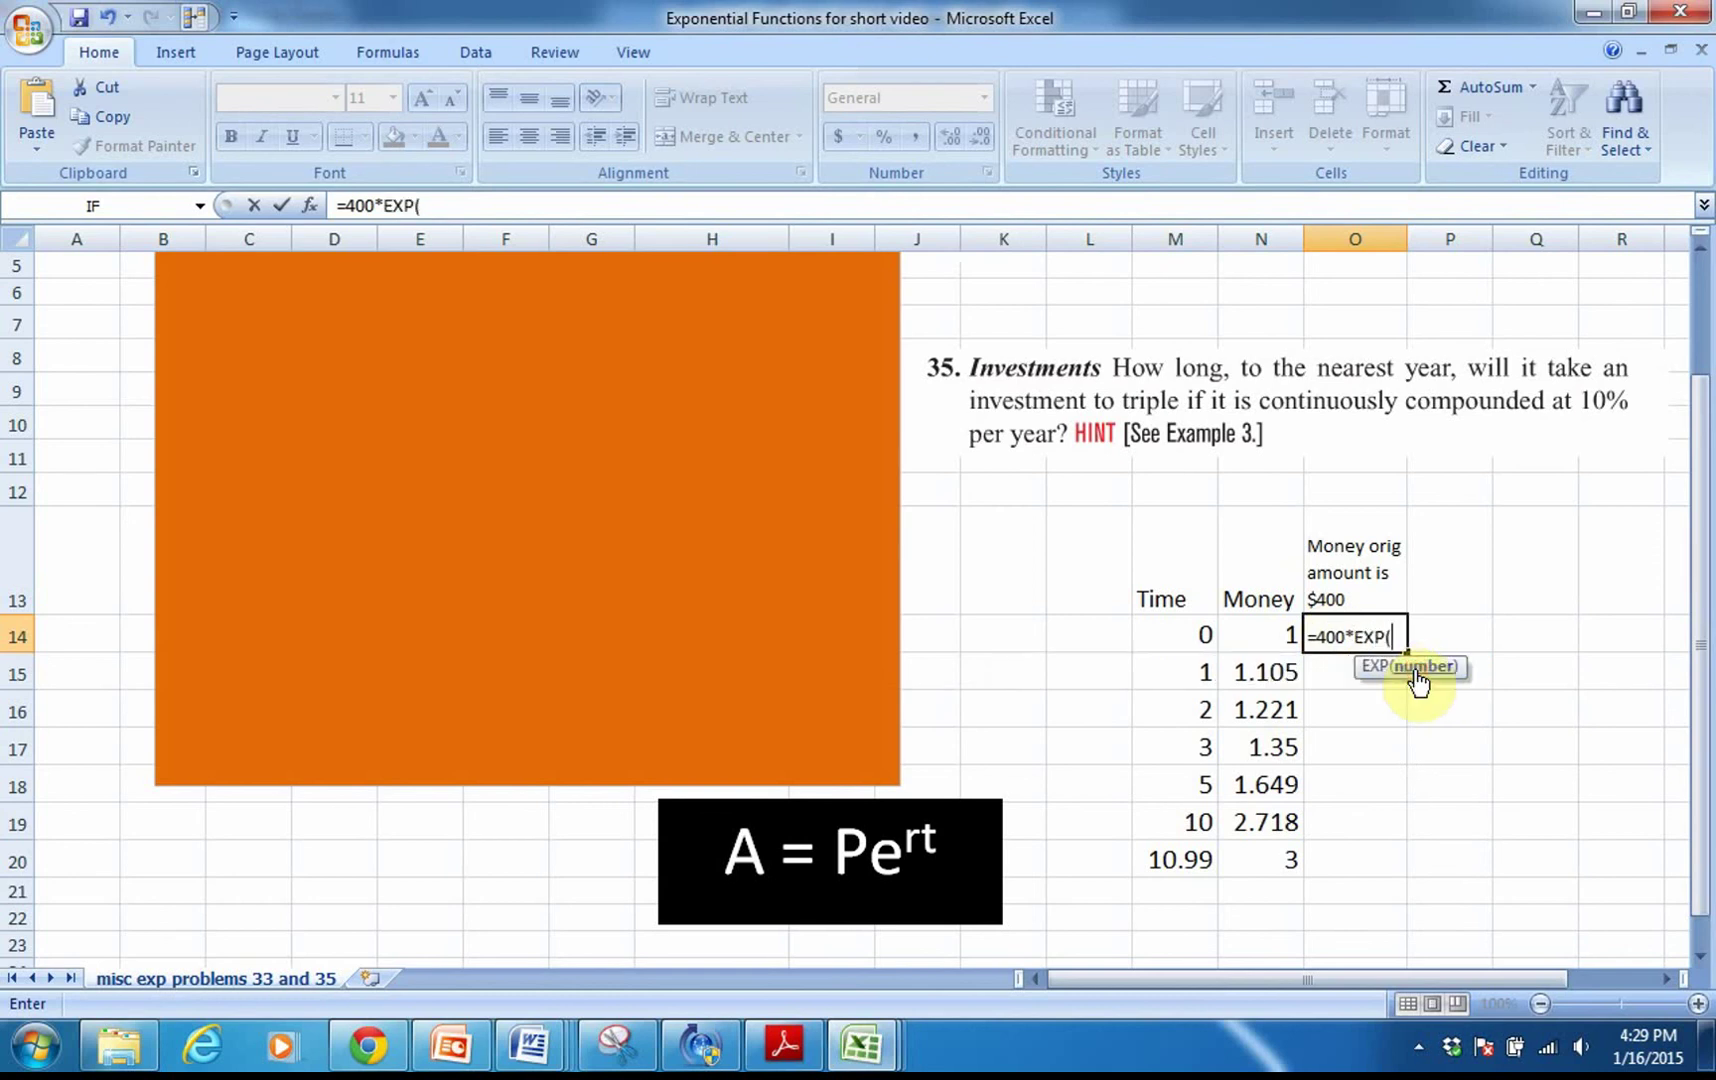
text(.1*)
click(1177, 638)
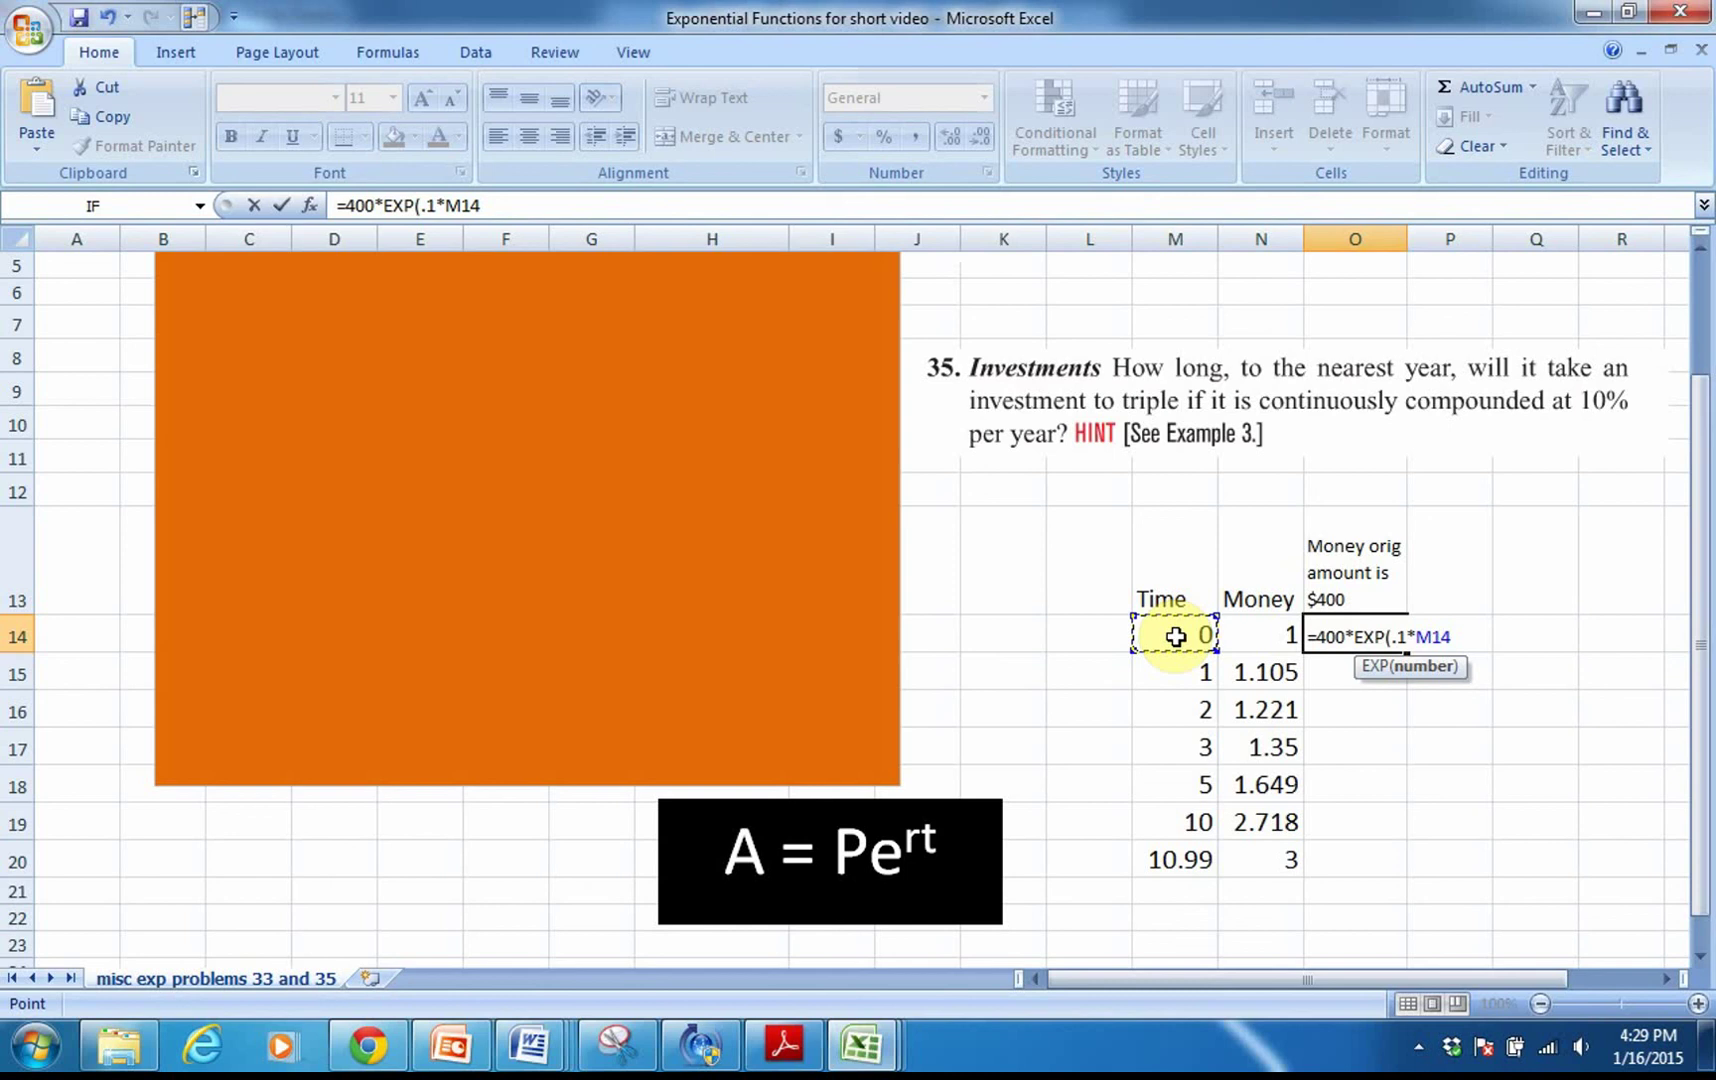
text())
key(Return)
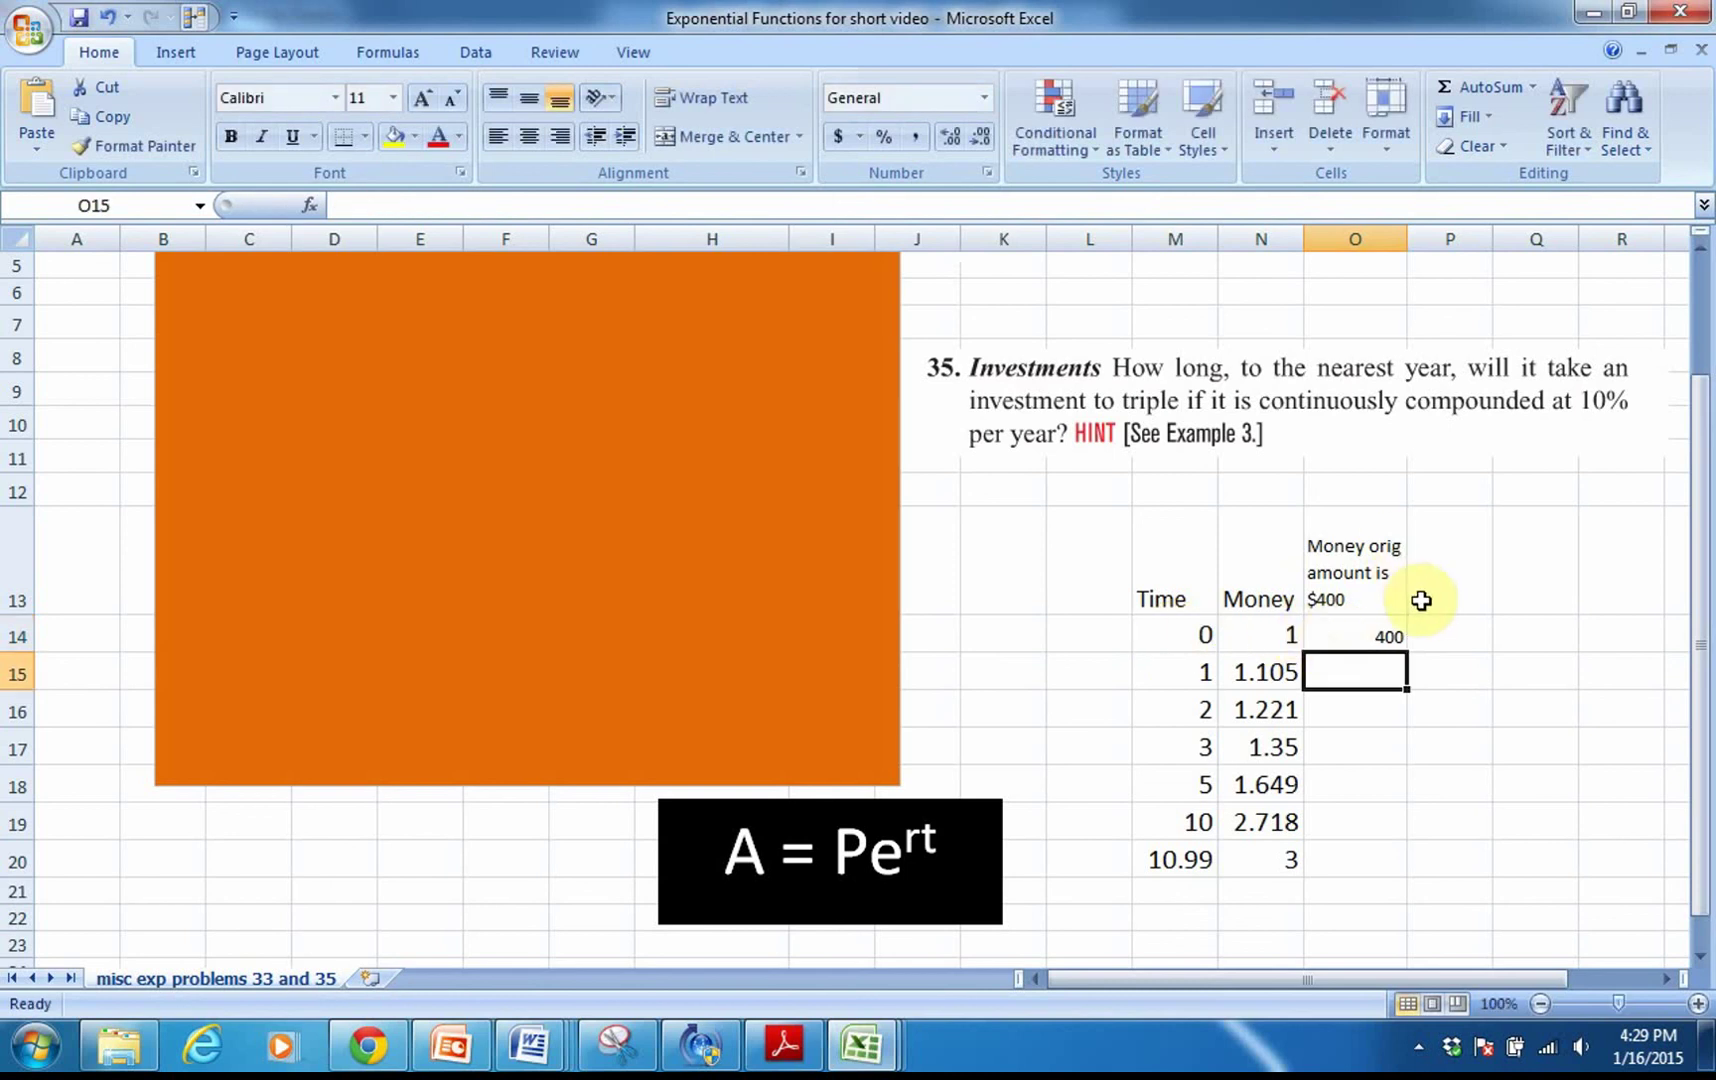
click(1356, 636)
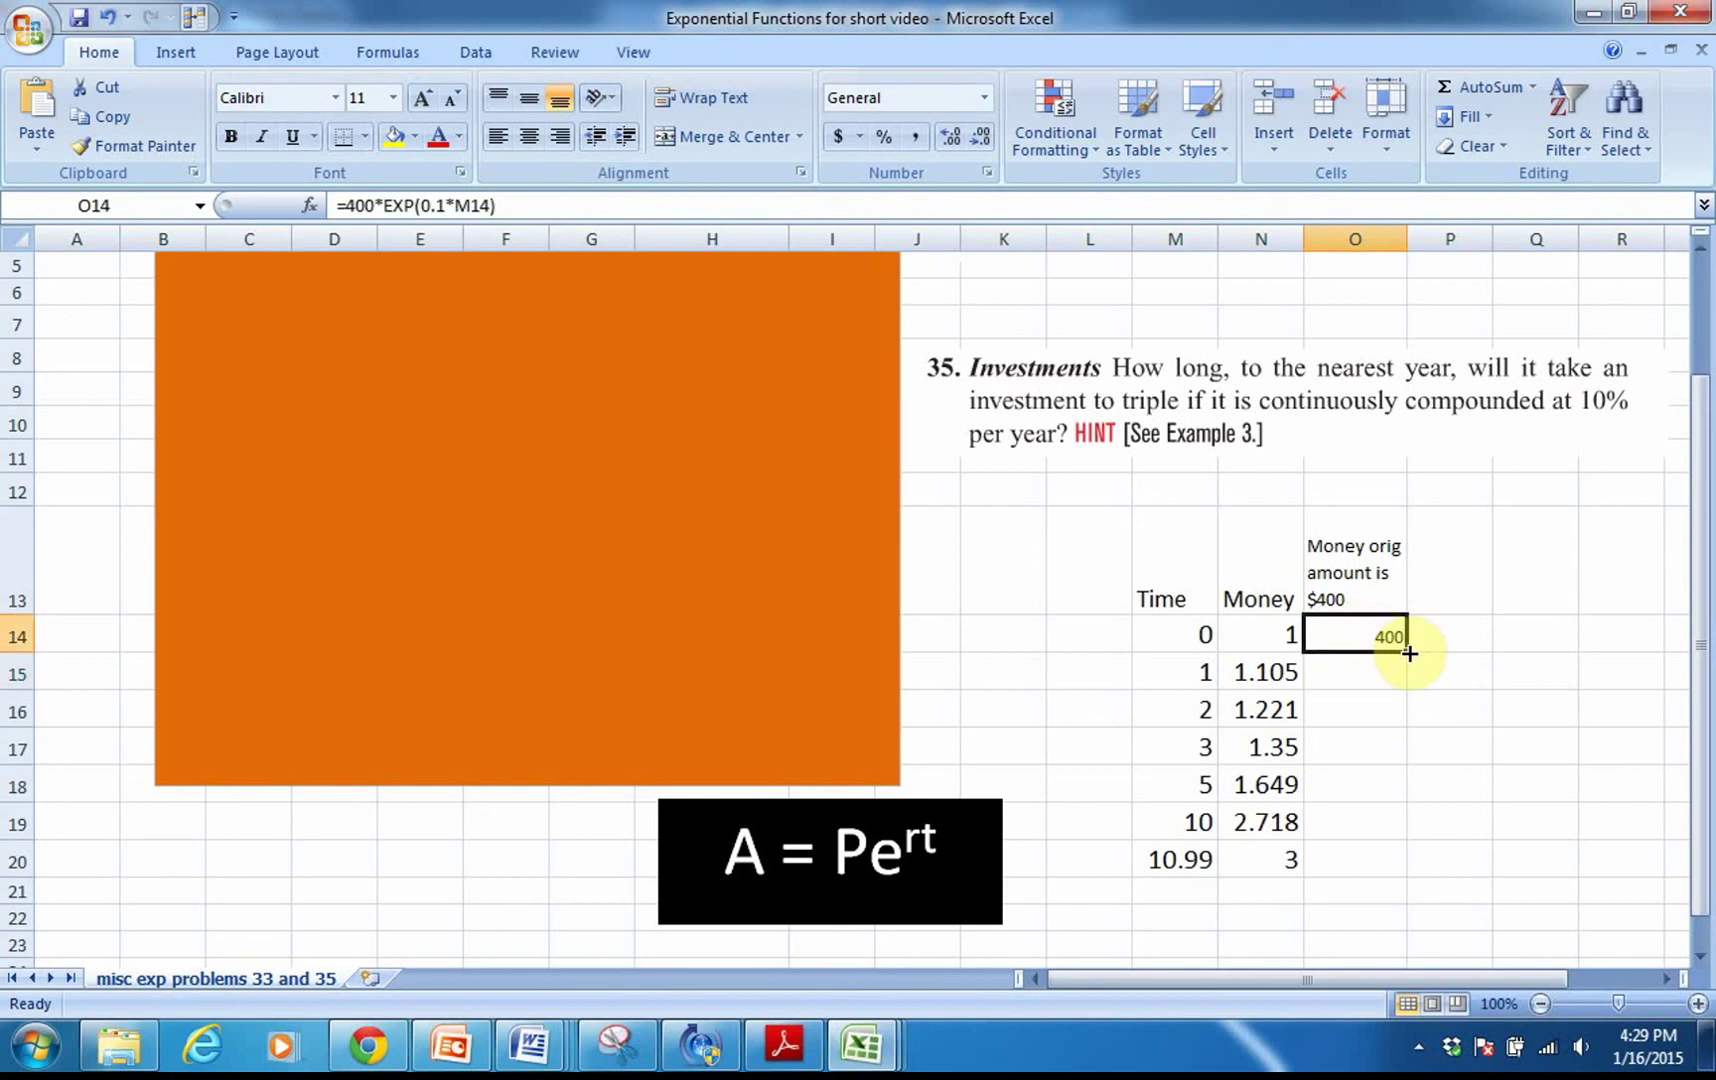
double_click(1407, 653)
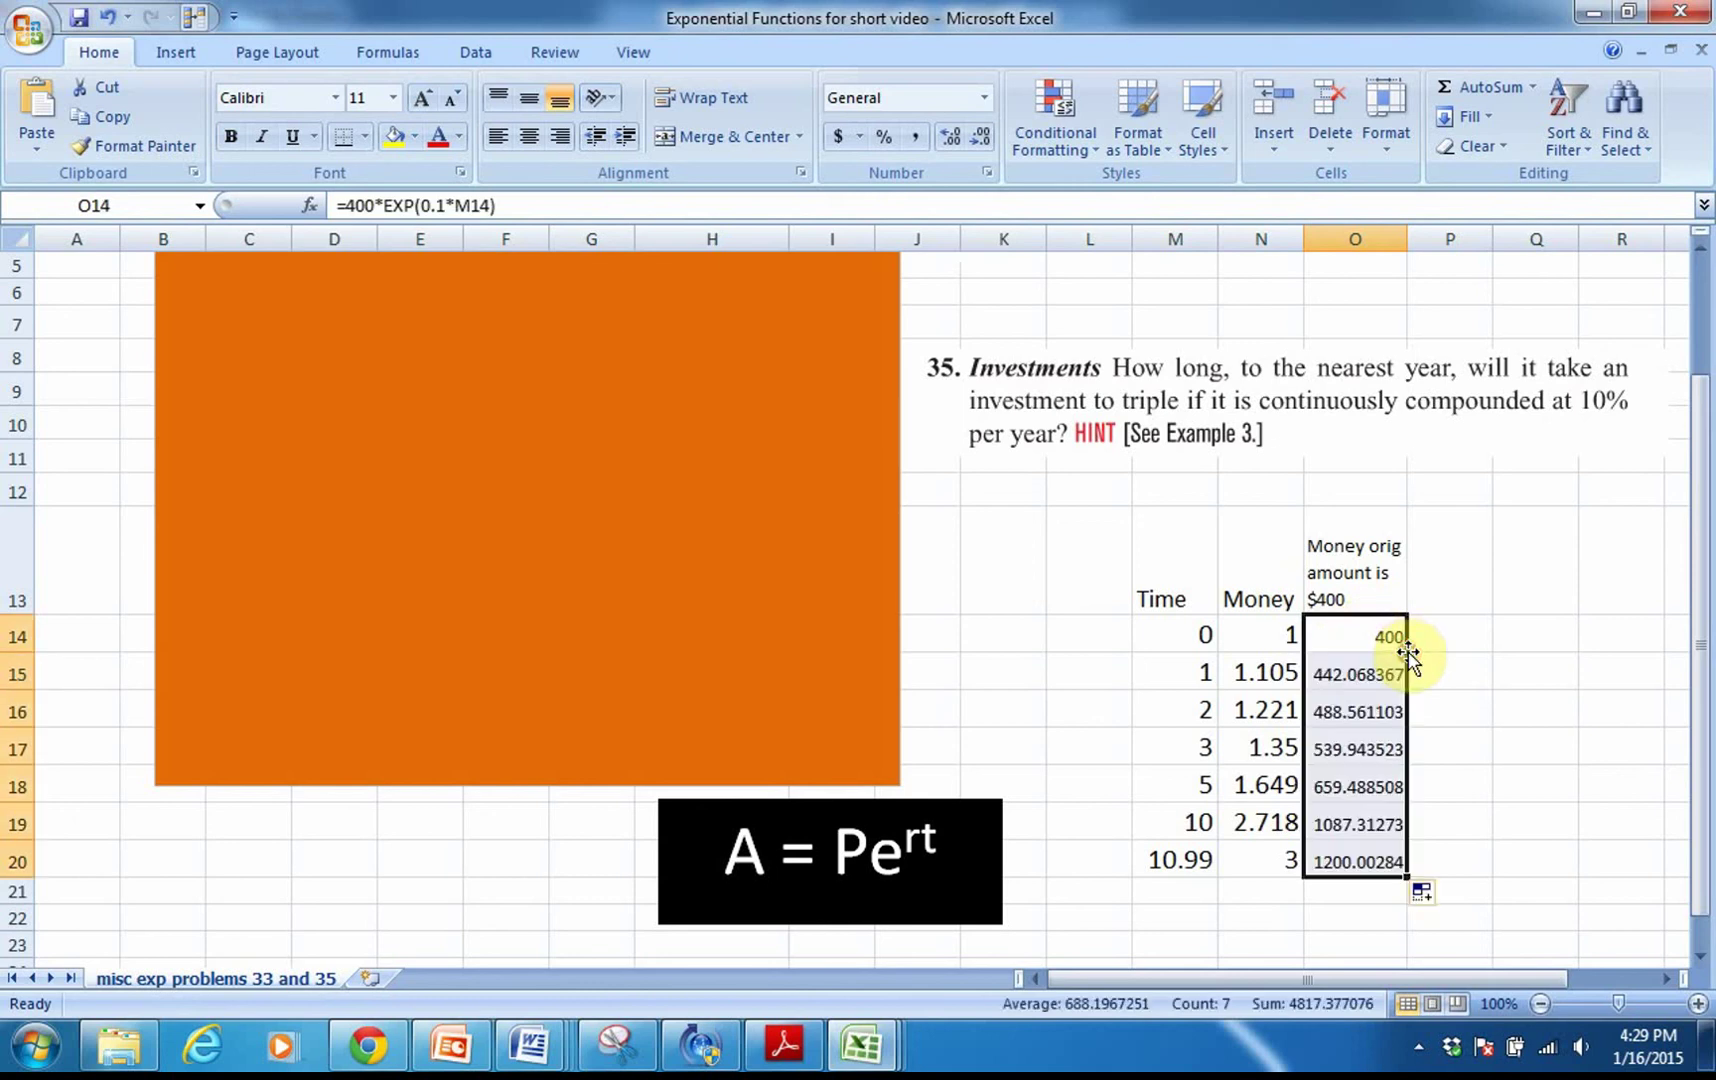
click(1549, 674)
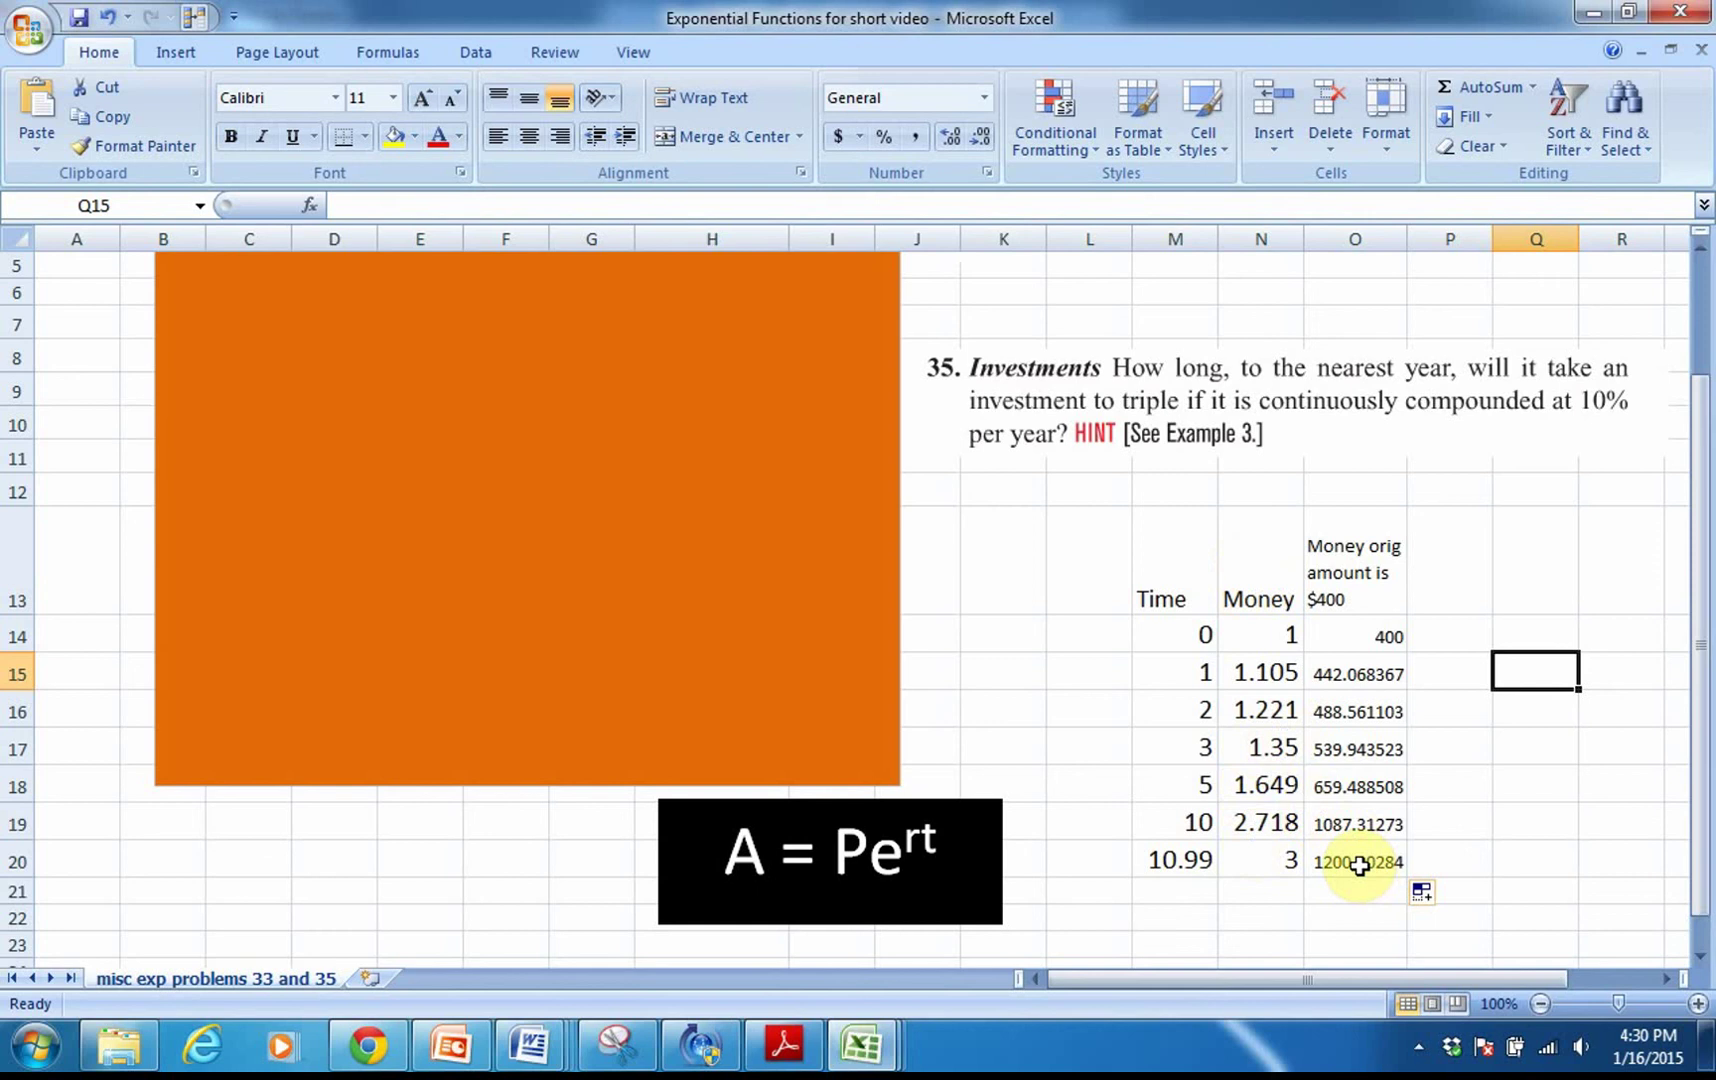
Change M20's time from 10.99 to 20, giving a $400 balance of 2955.62244
click(1162, 862)
double_click(1158, 862)
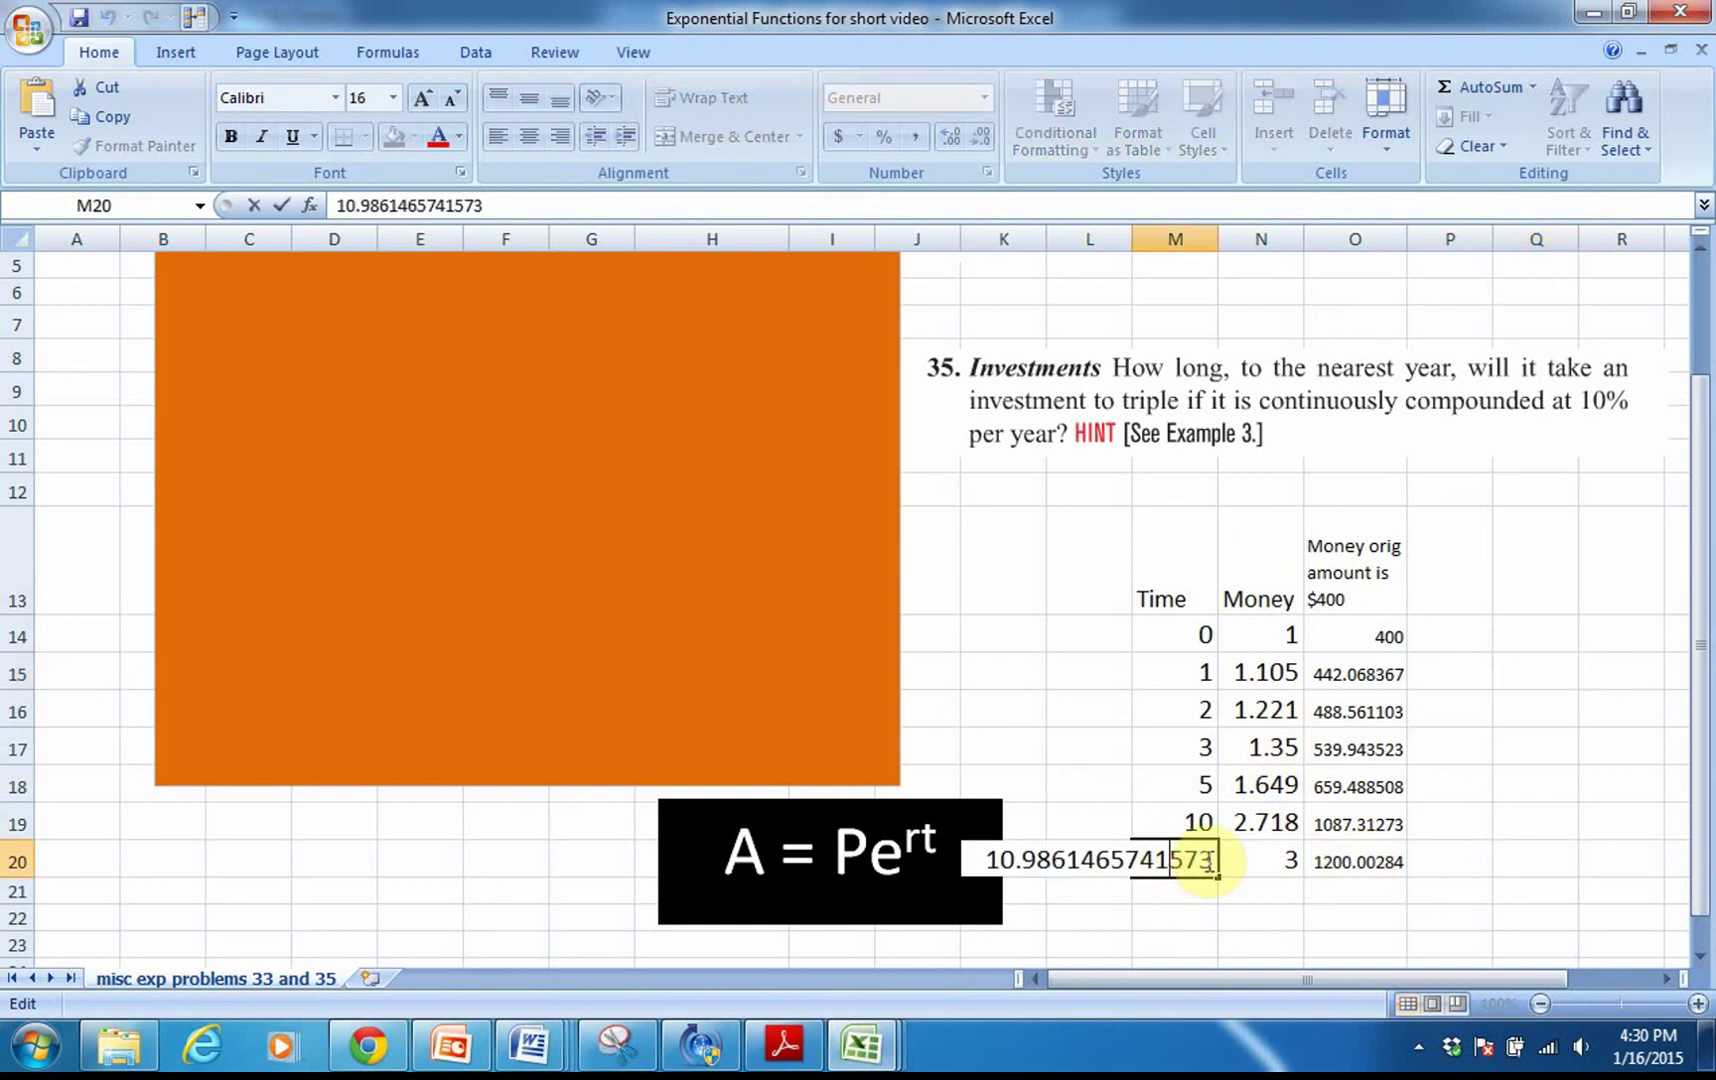
drag(1155, 862, 982, 858)
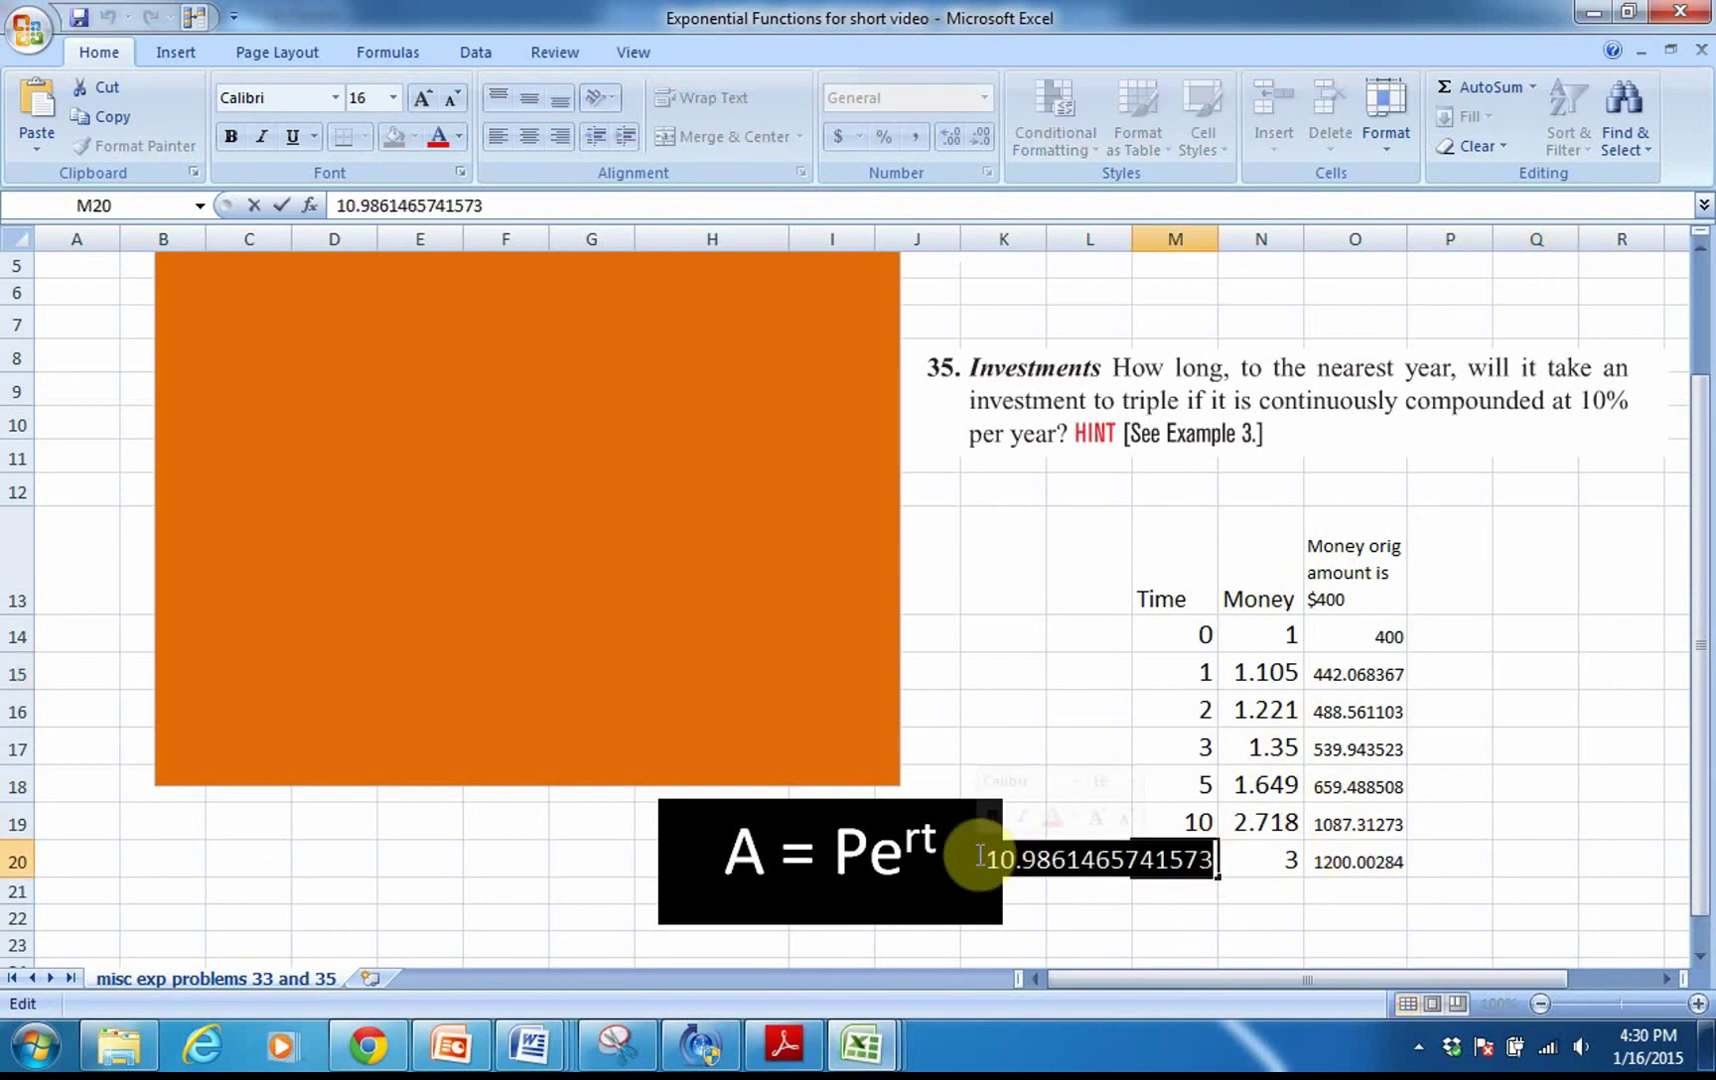
text(20)
key(Return)
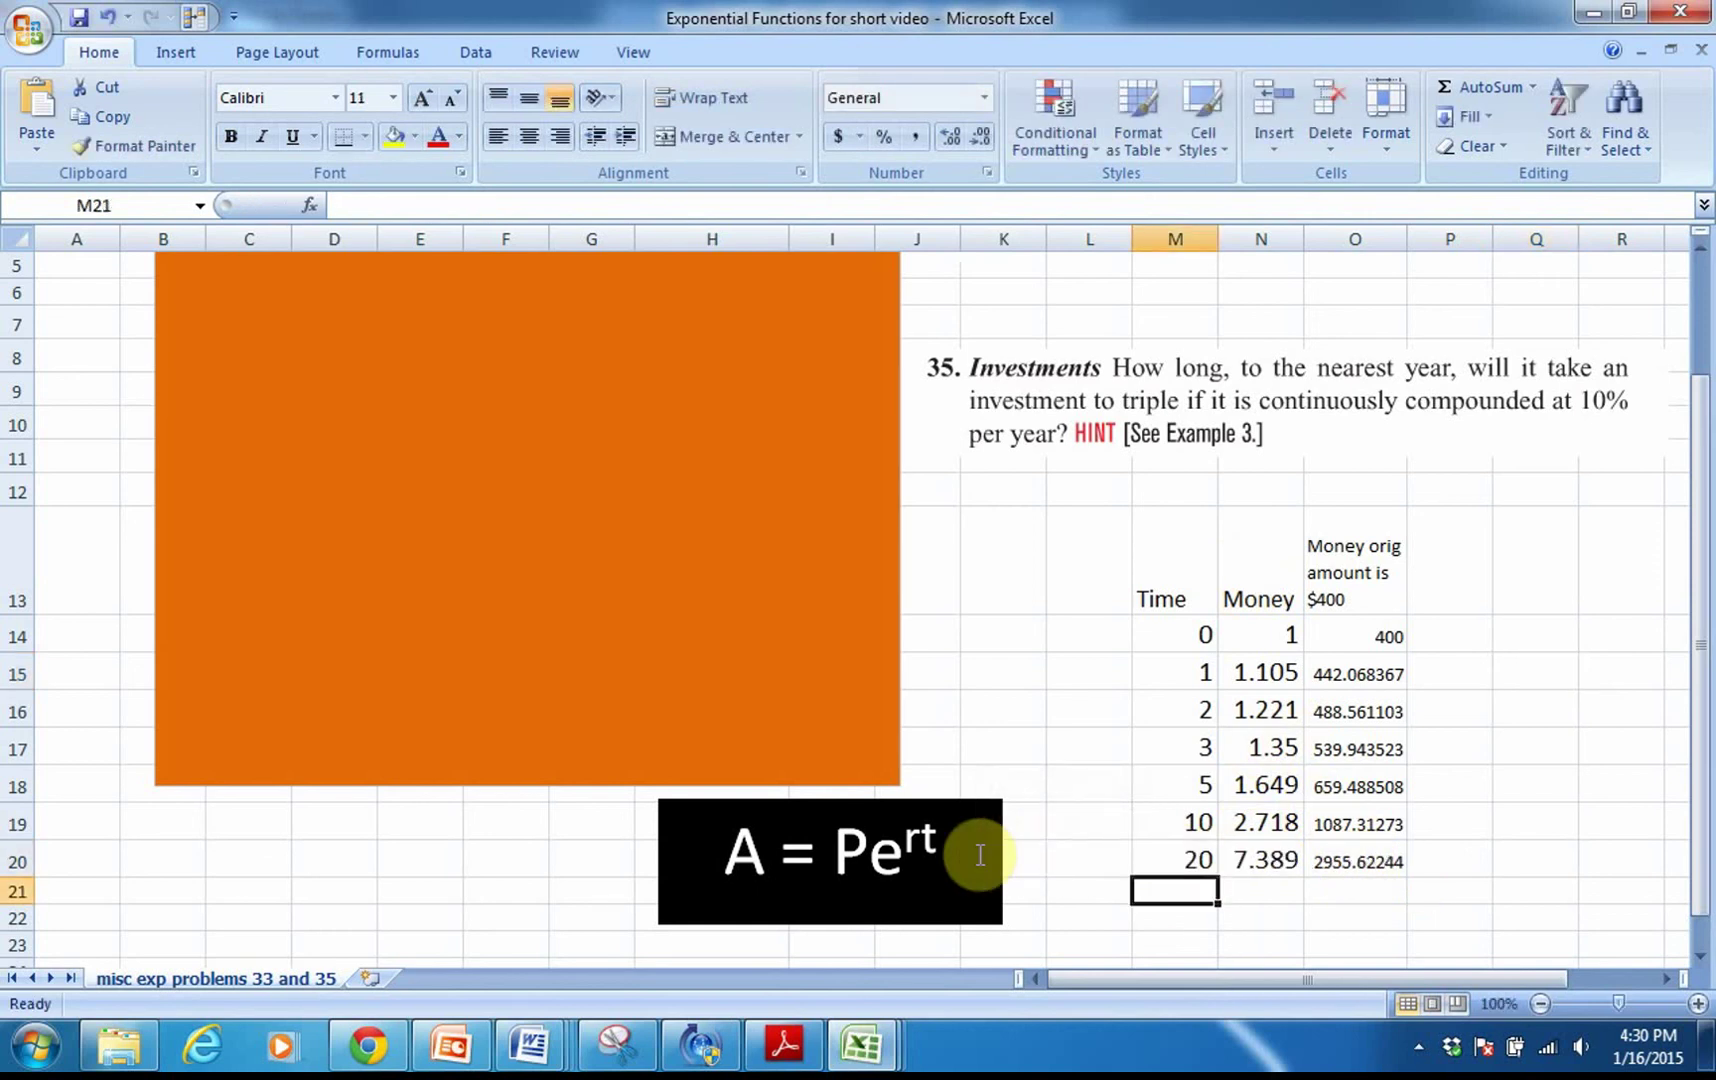
click(1356, 864)
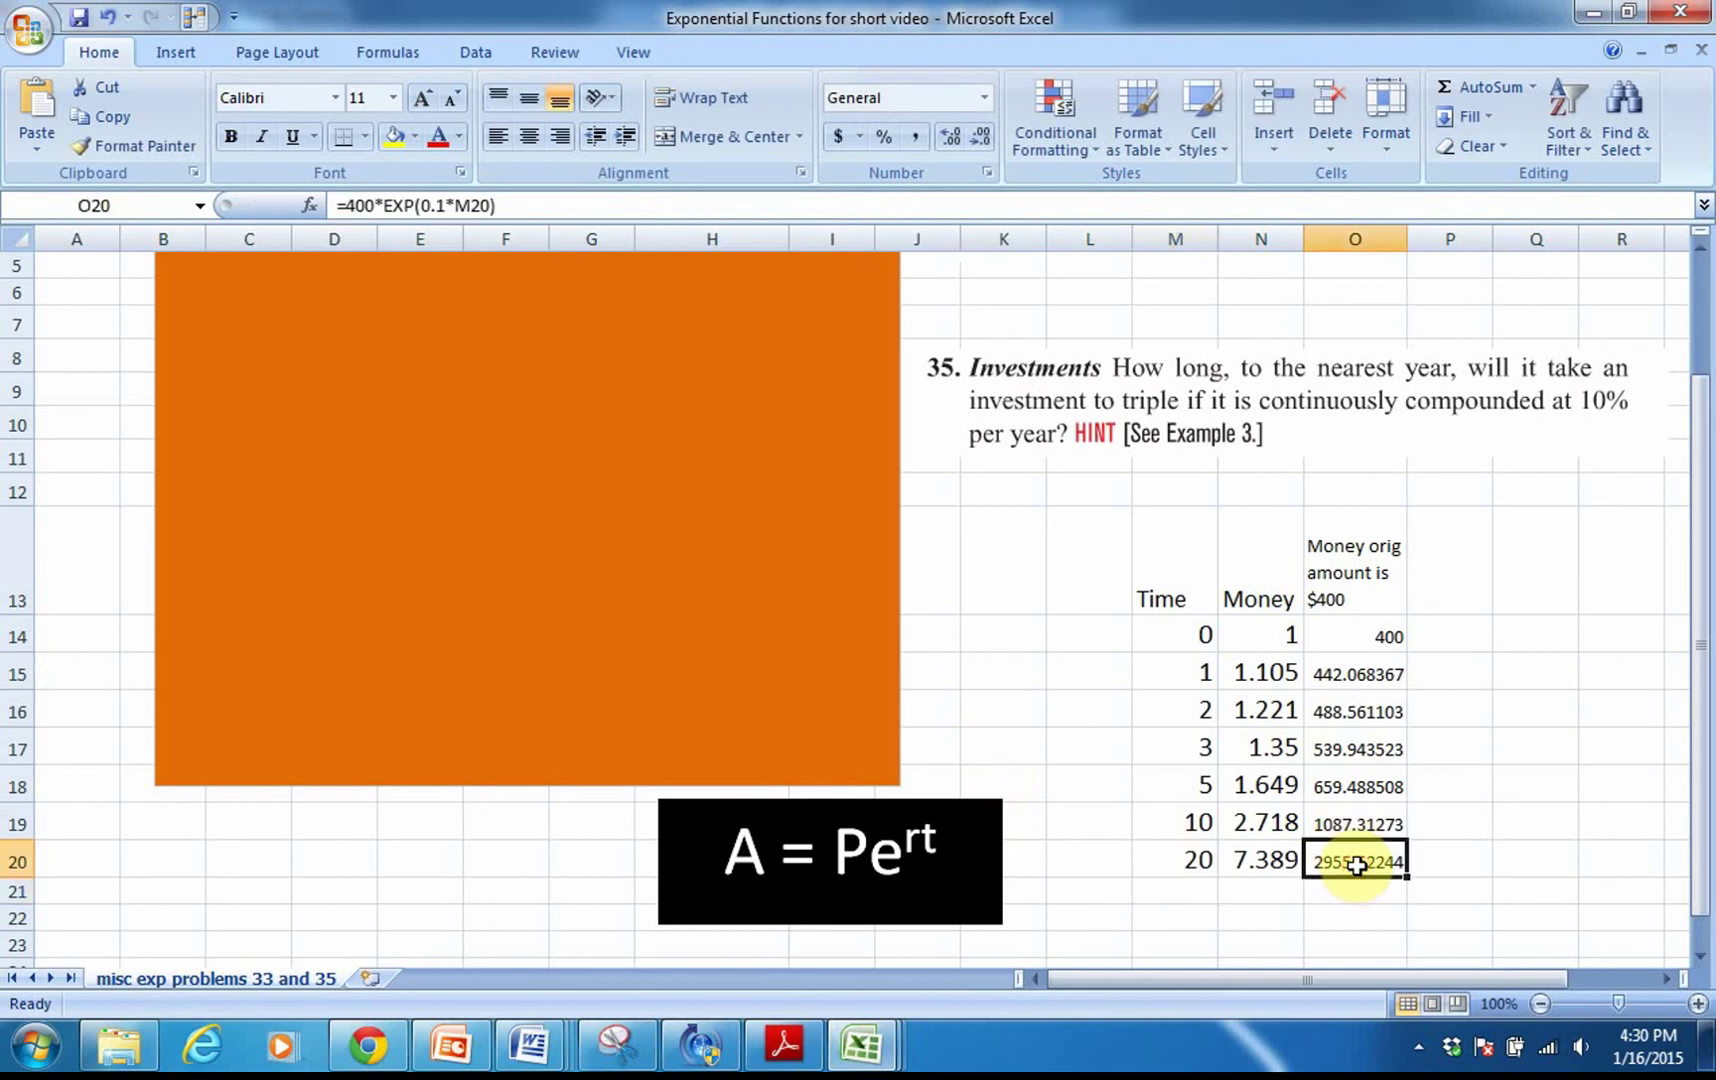
Goal Seek O20 to 1200 by changing time cell M20, which returns 10.99 years
click(474, 52)
click(1212, 126)
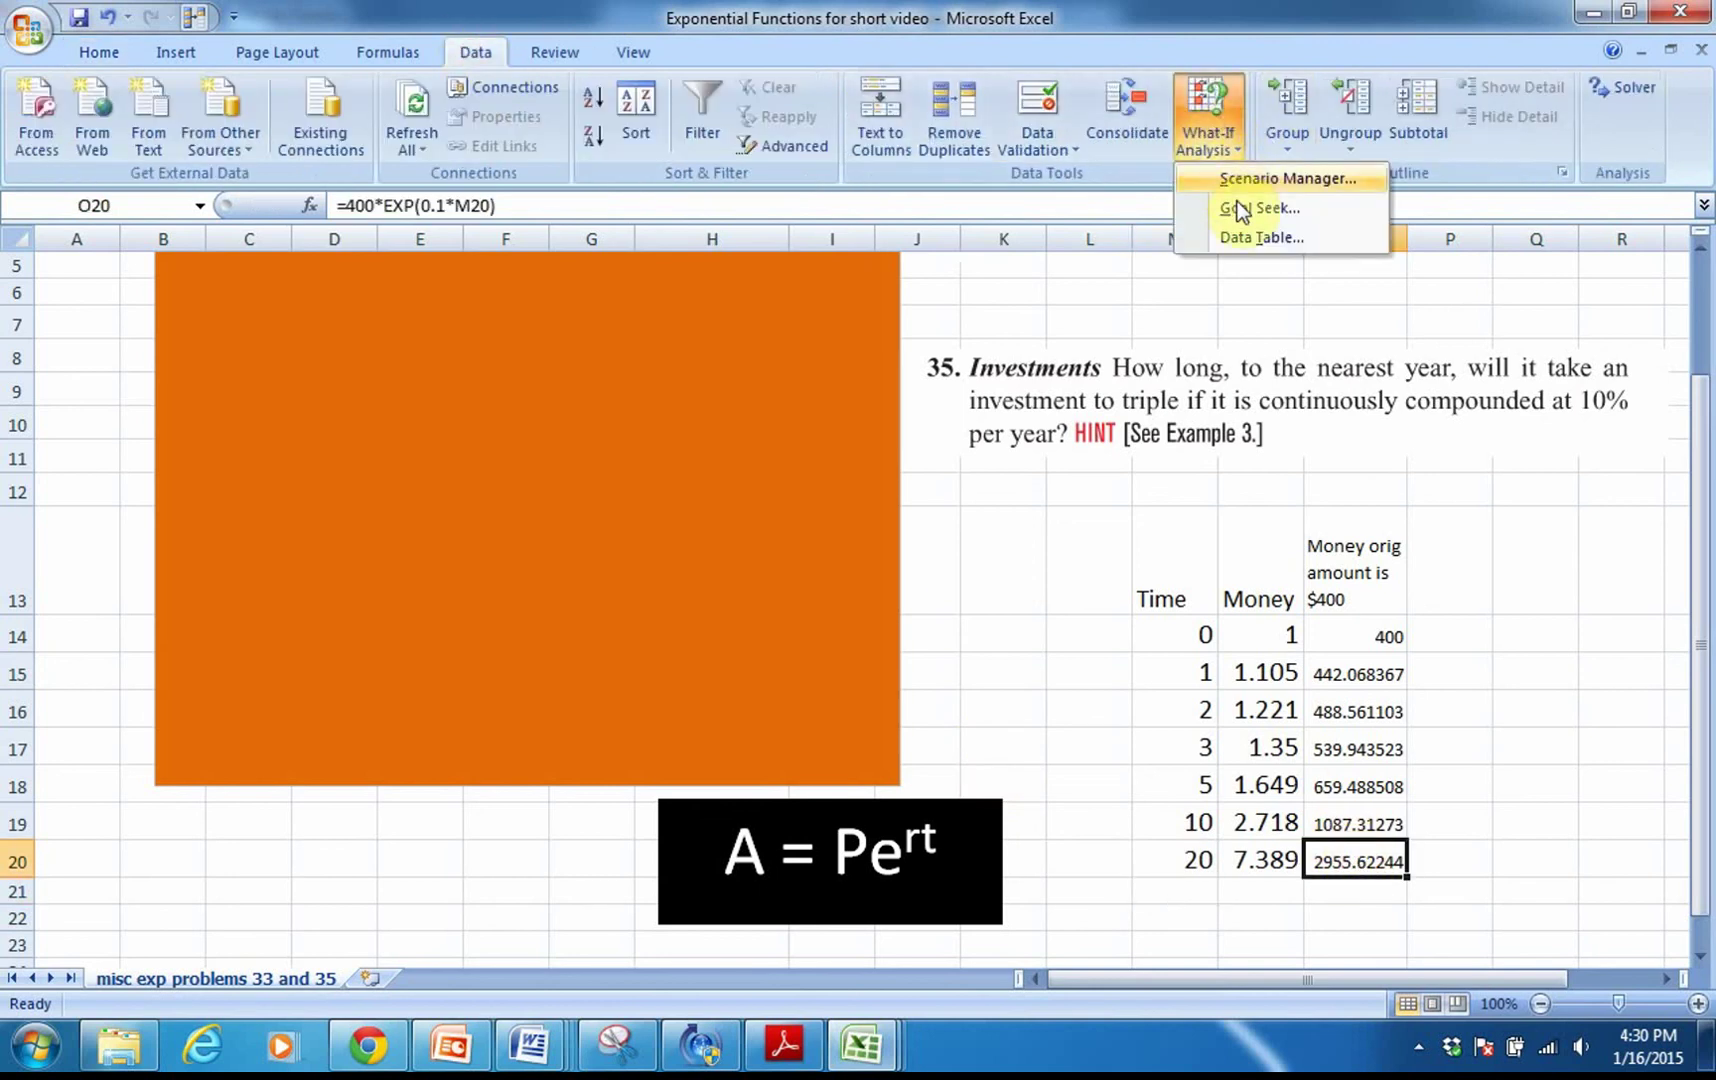
click(1238, 208)
click(176, 581)
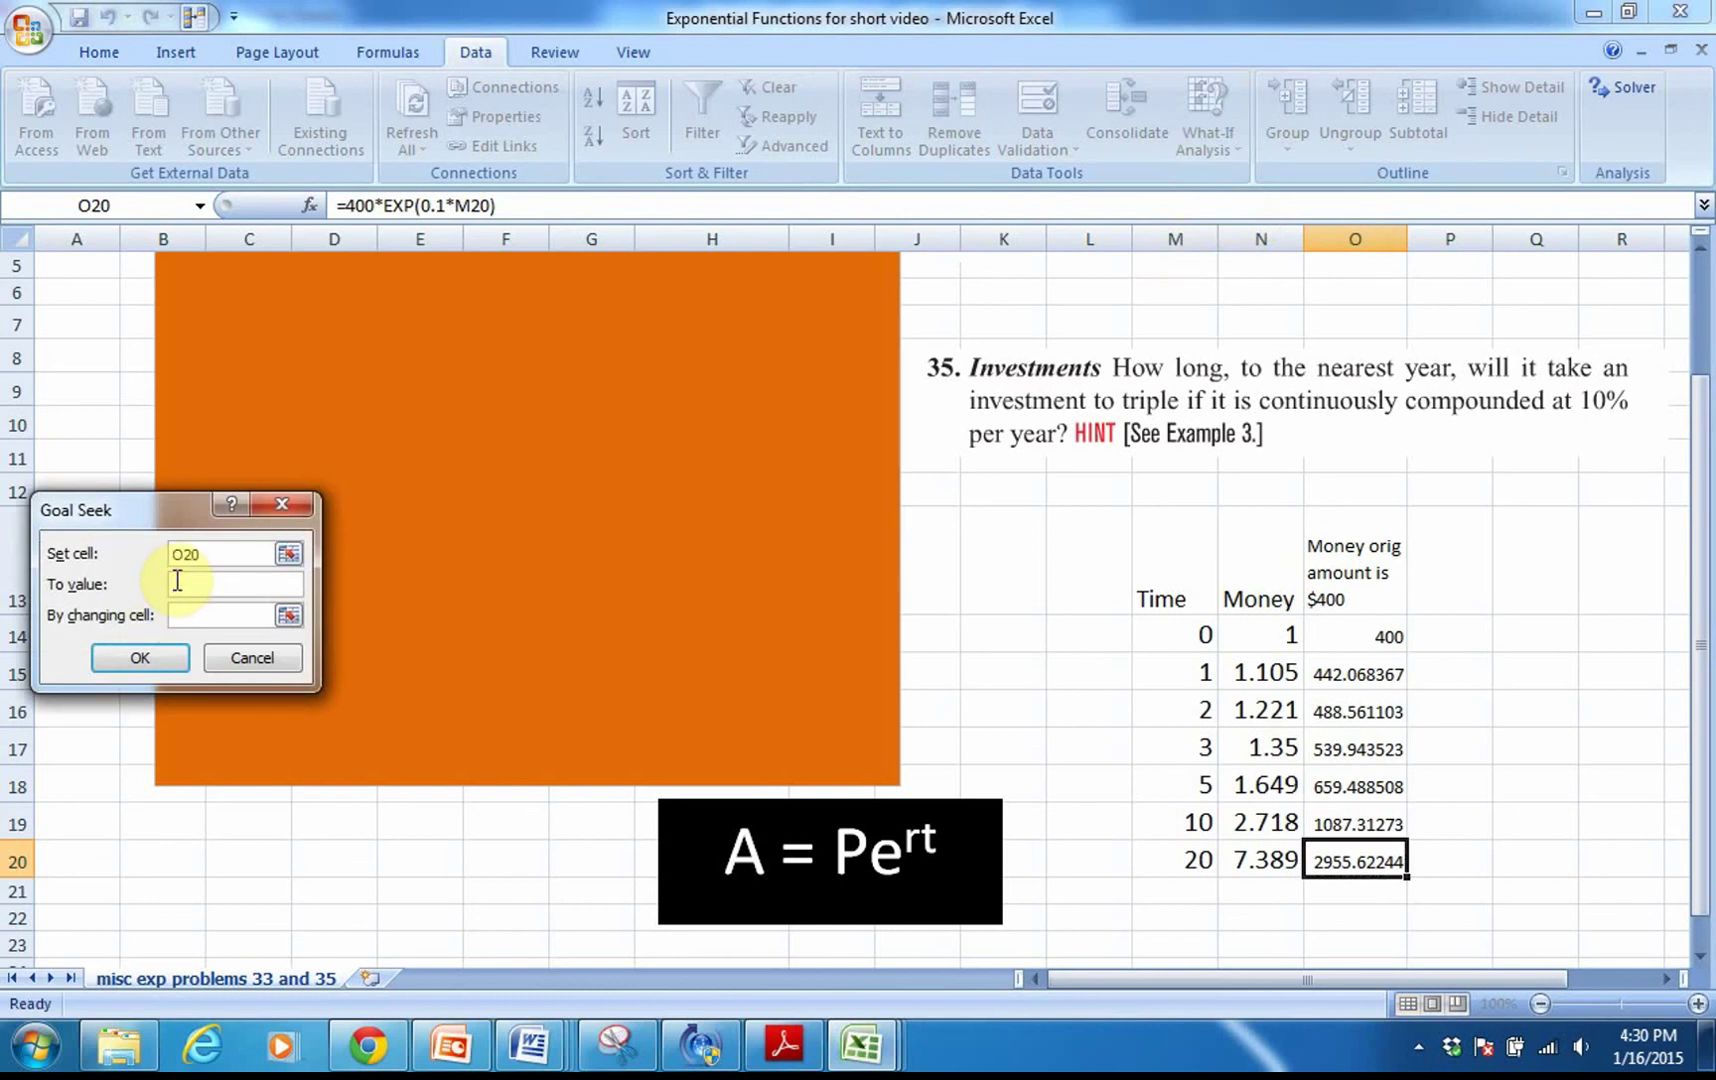
text(1200)
click(184, 615)
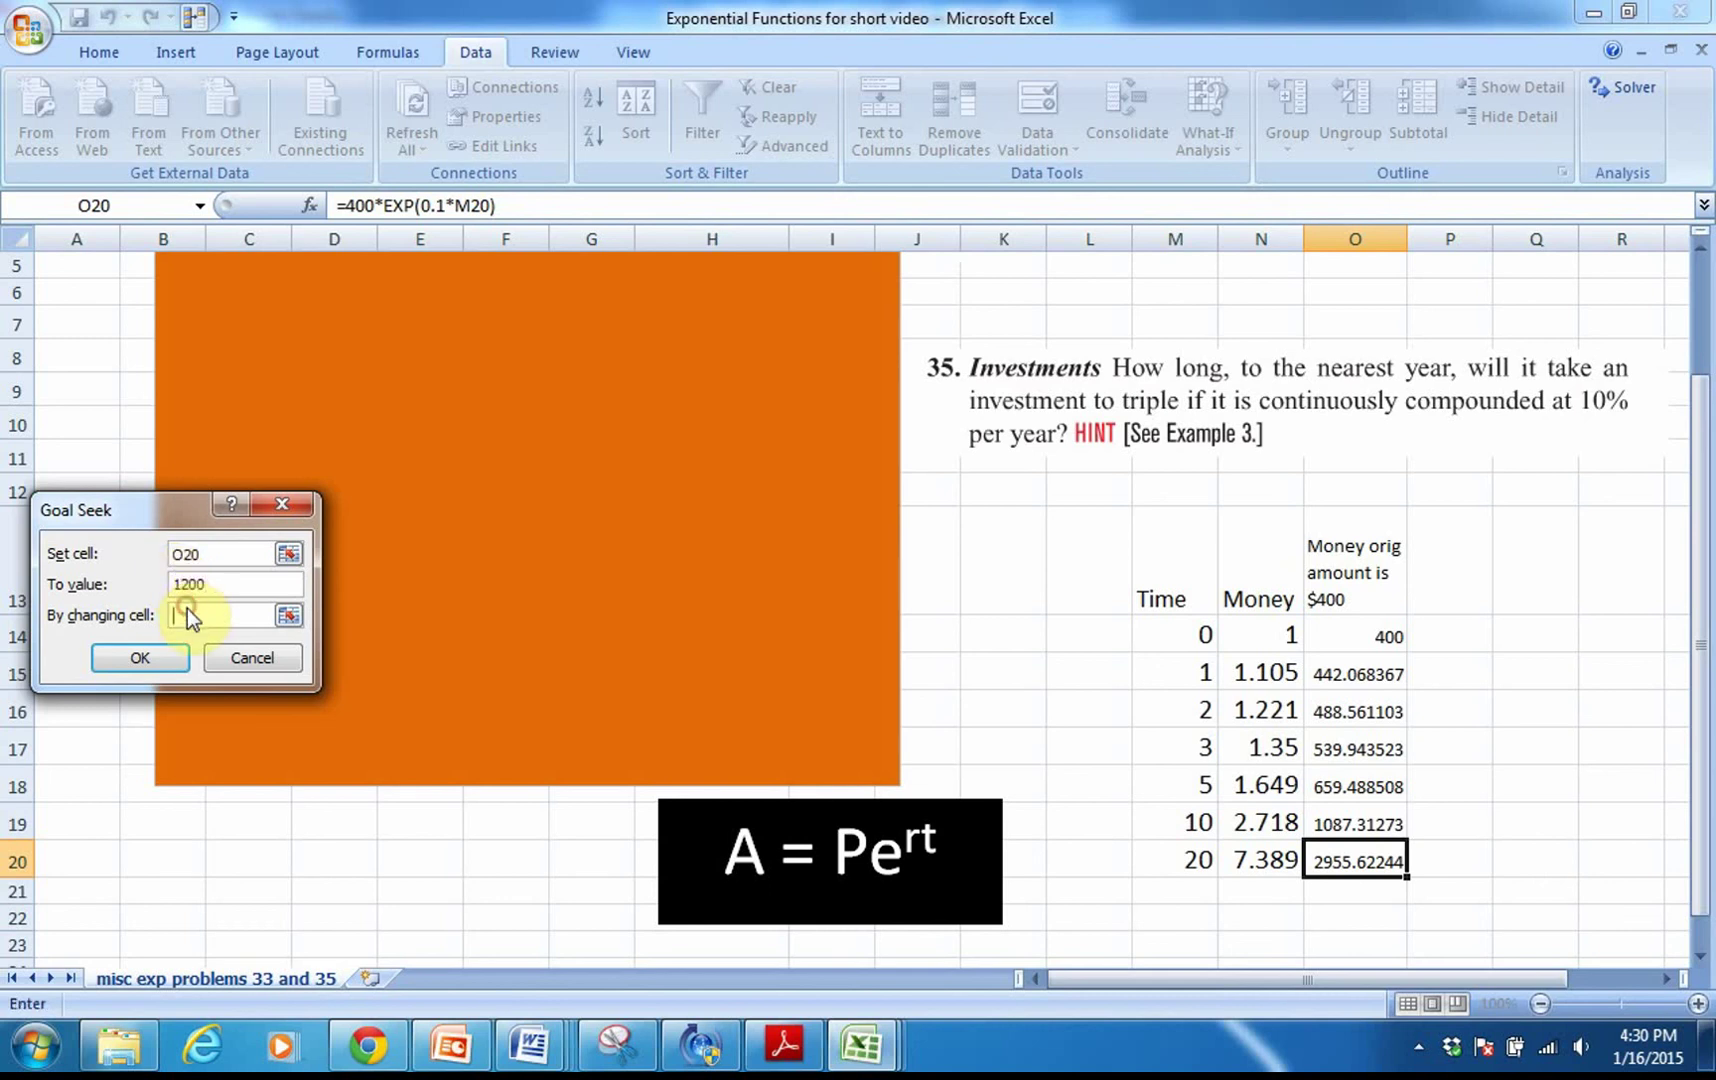
click(1175, 860)
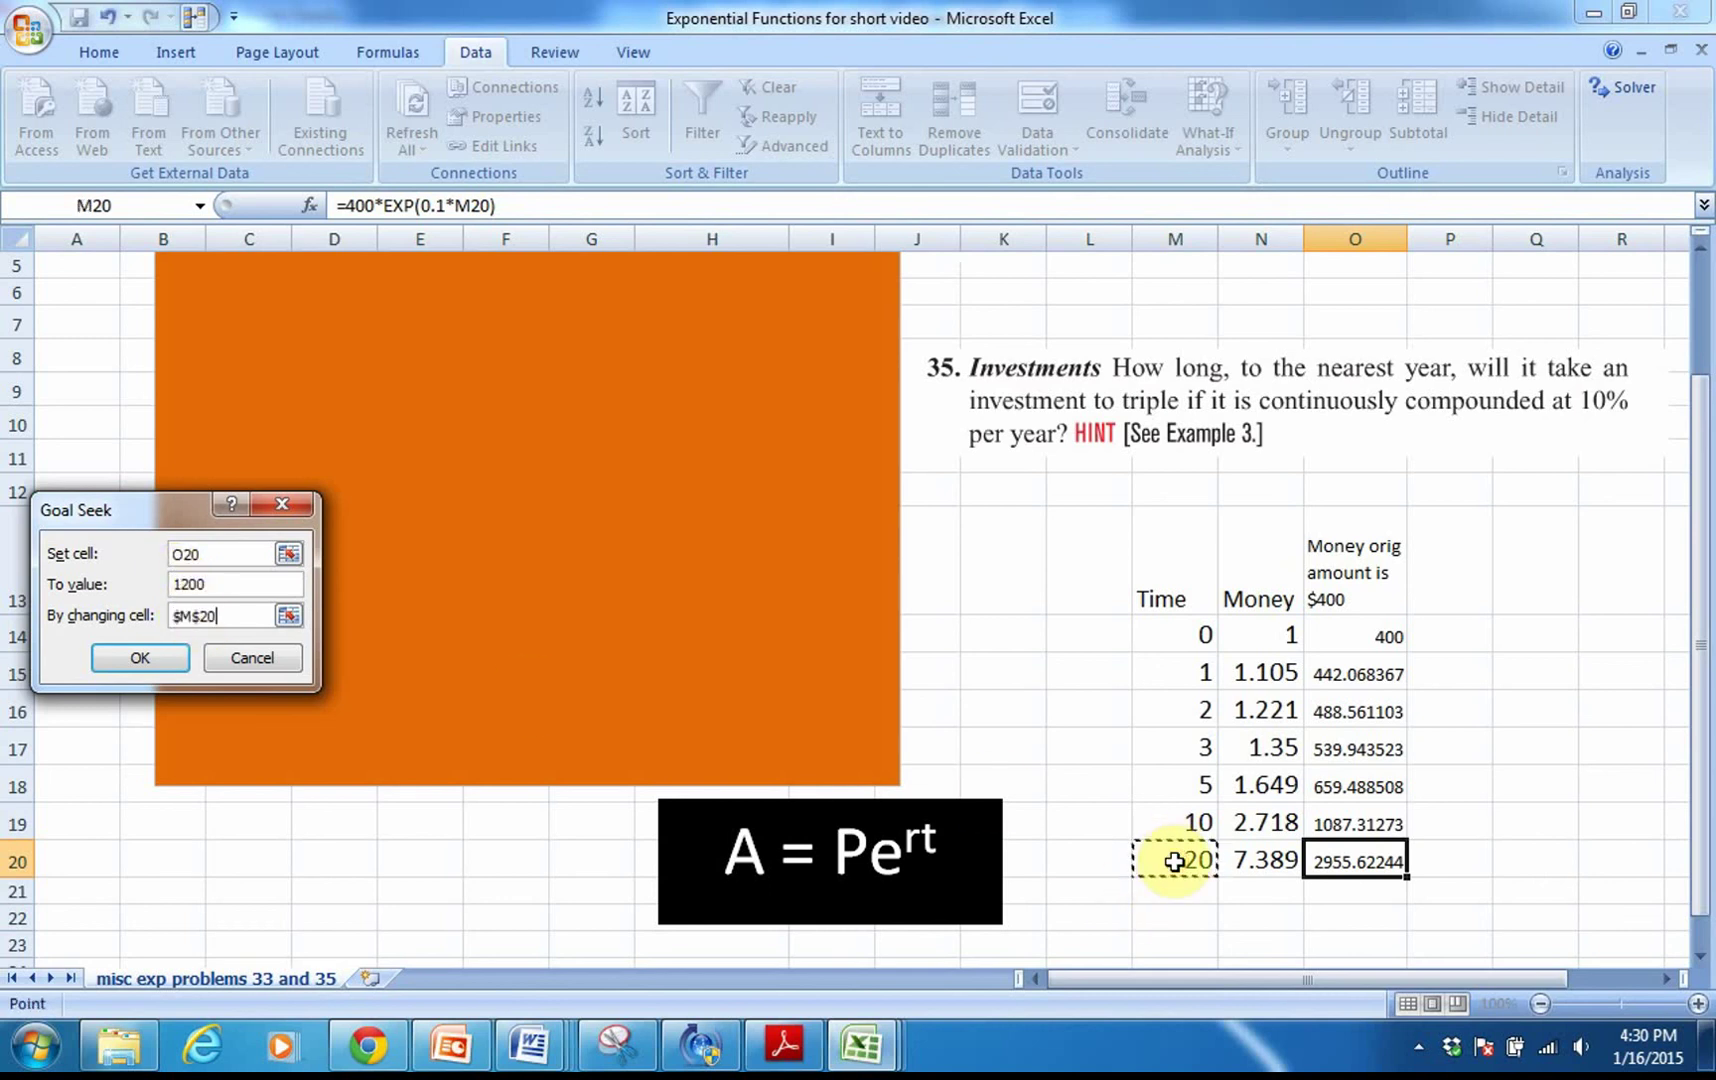
click(146, 664)
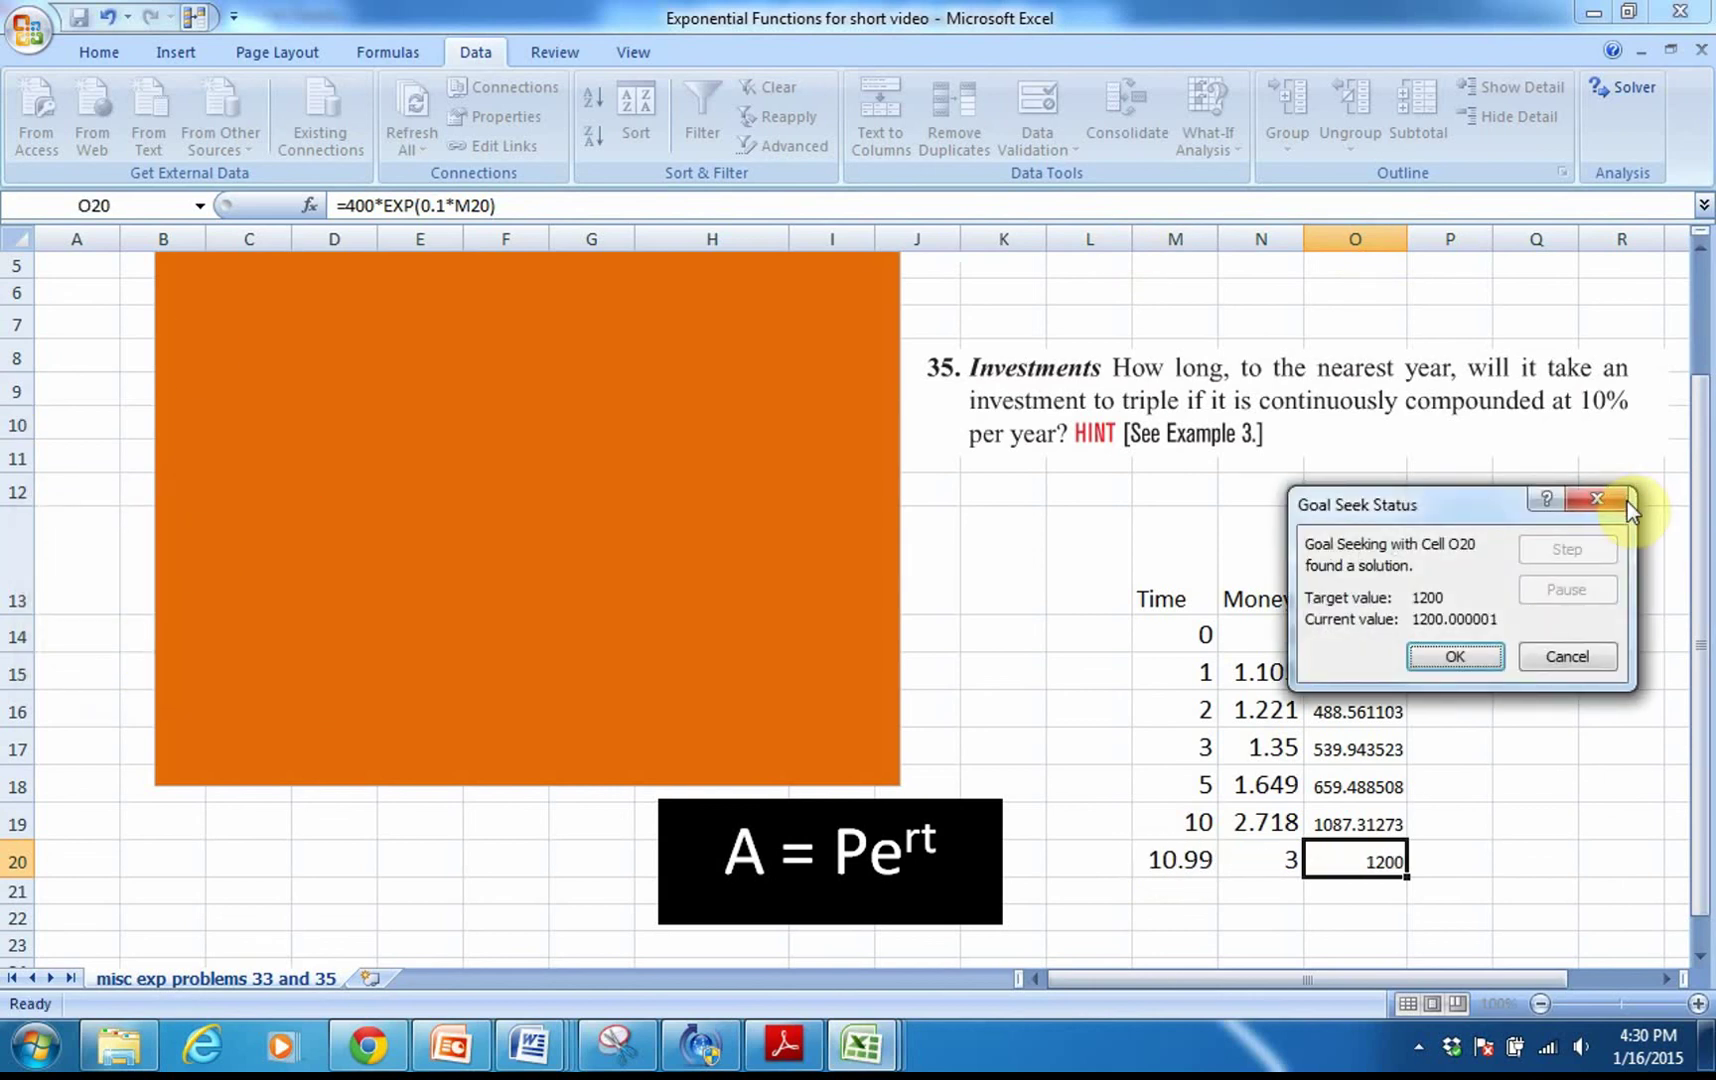
click(1457, 654)
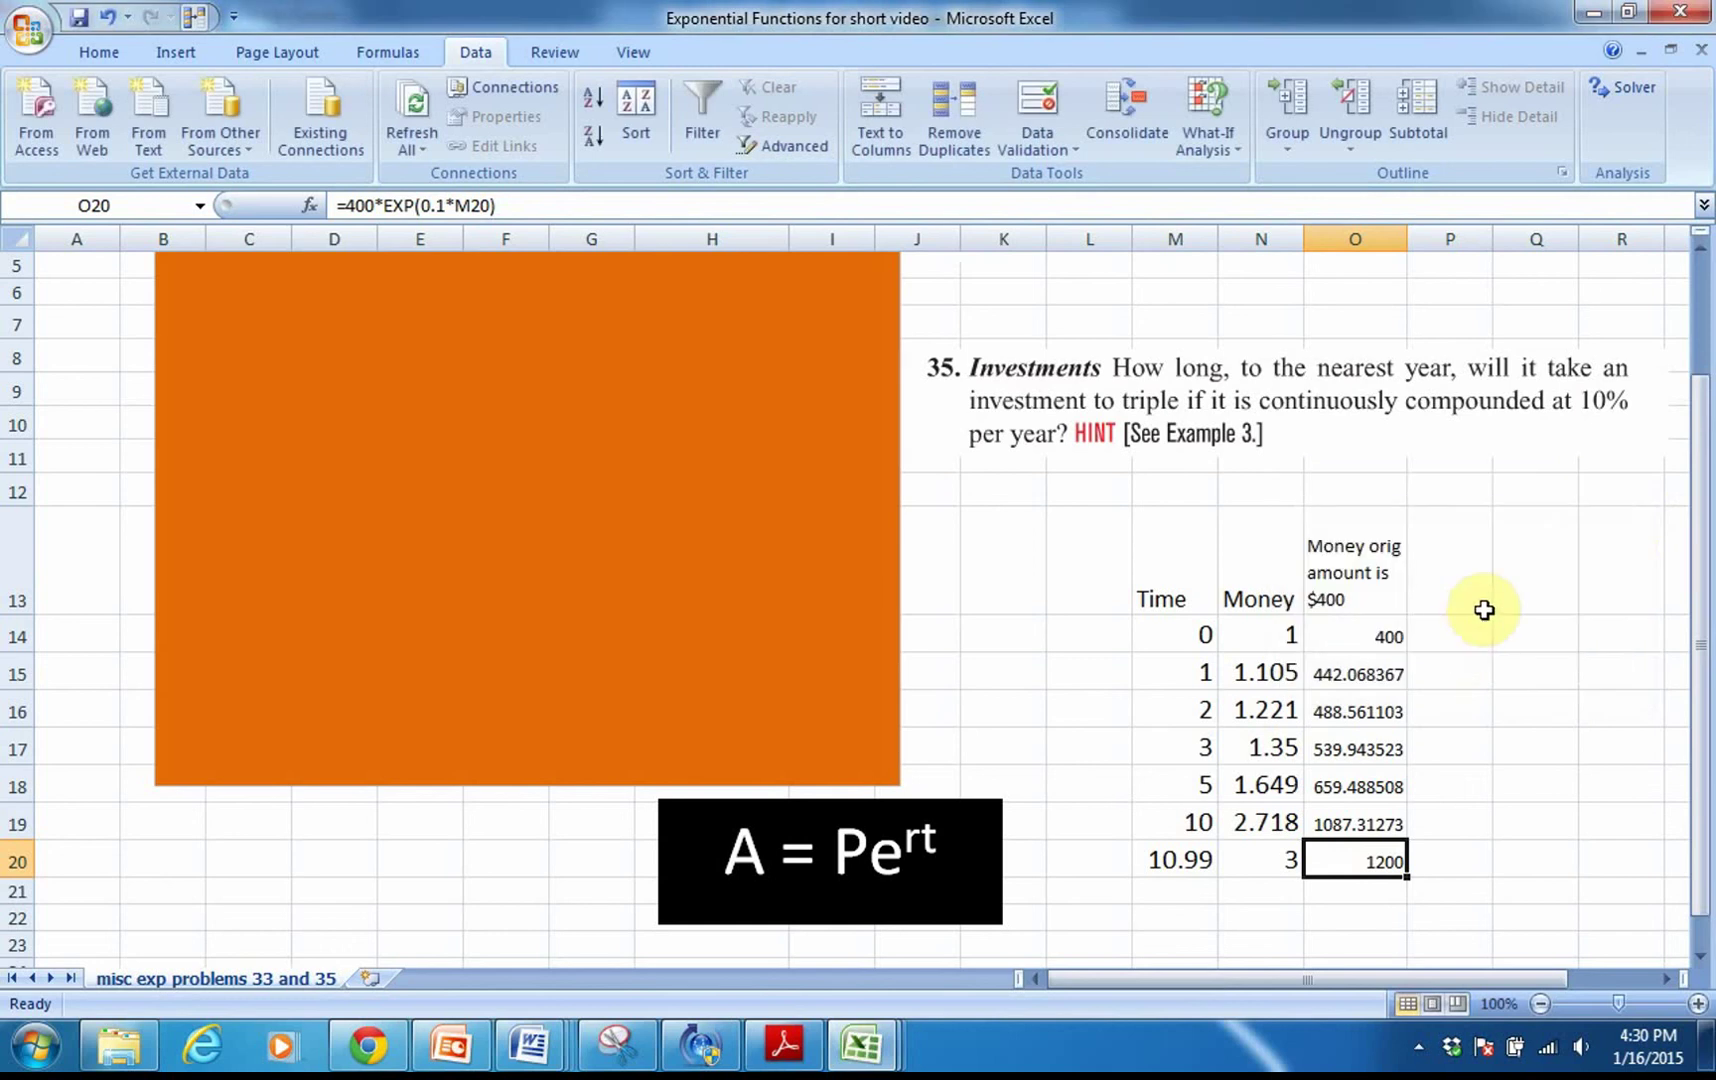